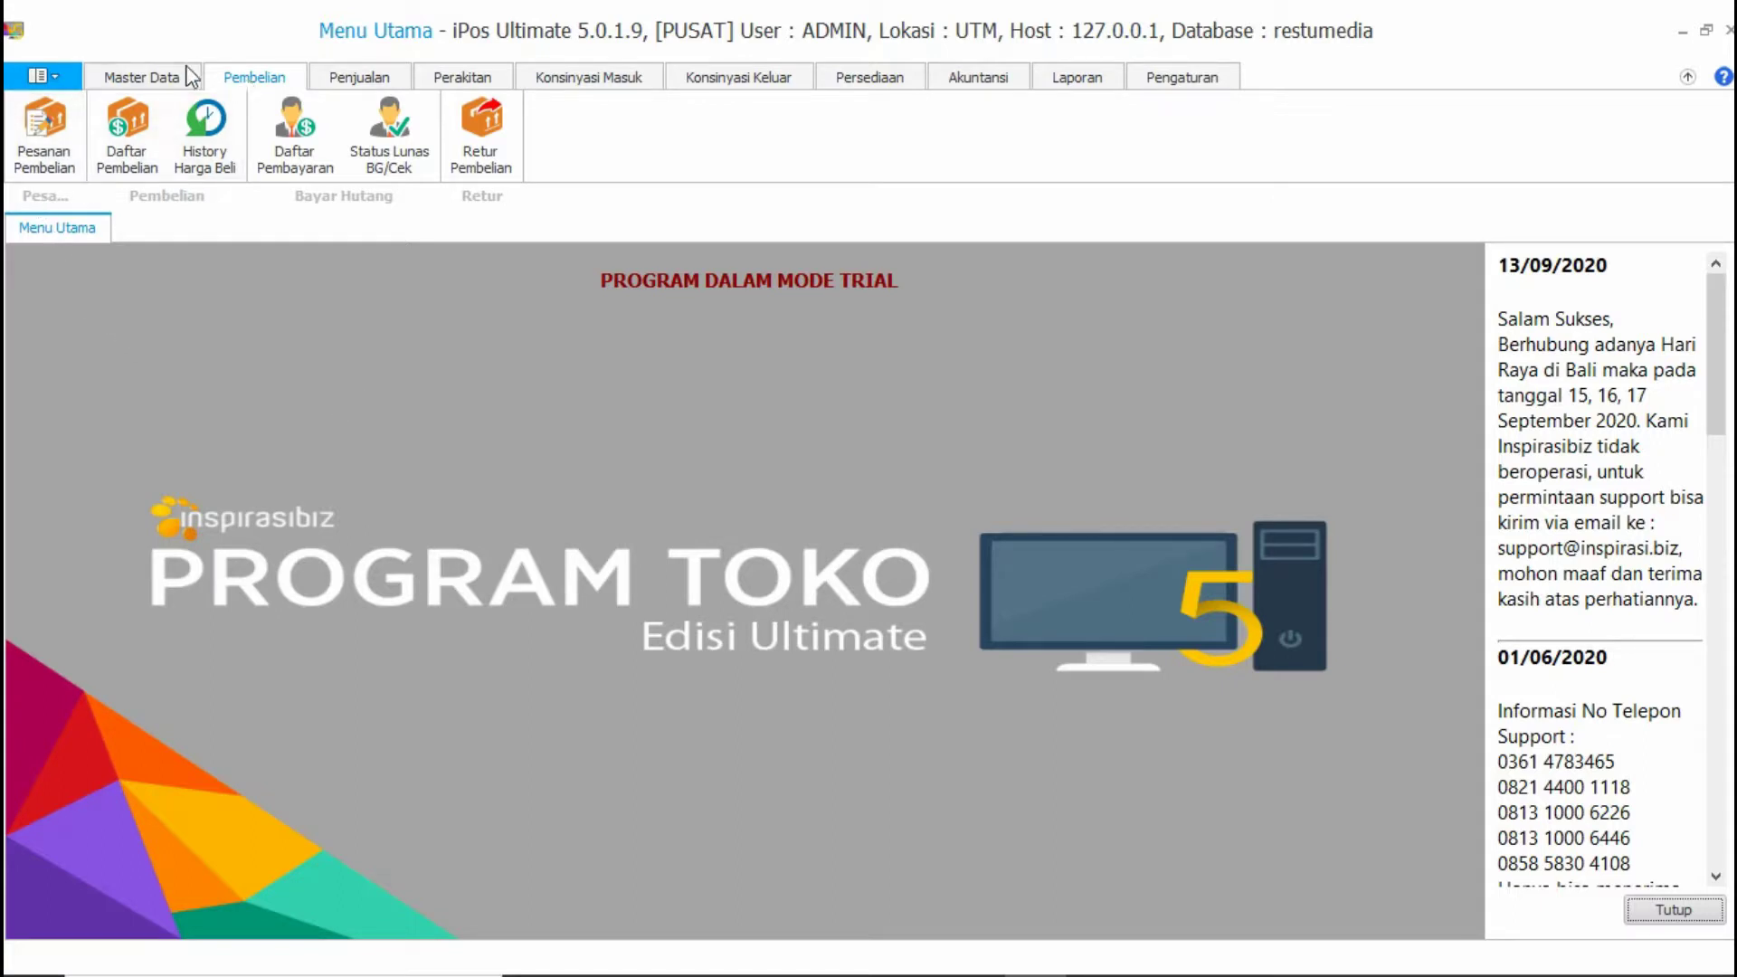
- Open the purchase order list and start a new purchase order
click(47, 161)
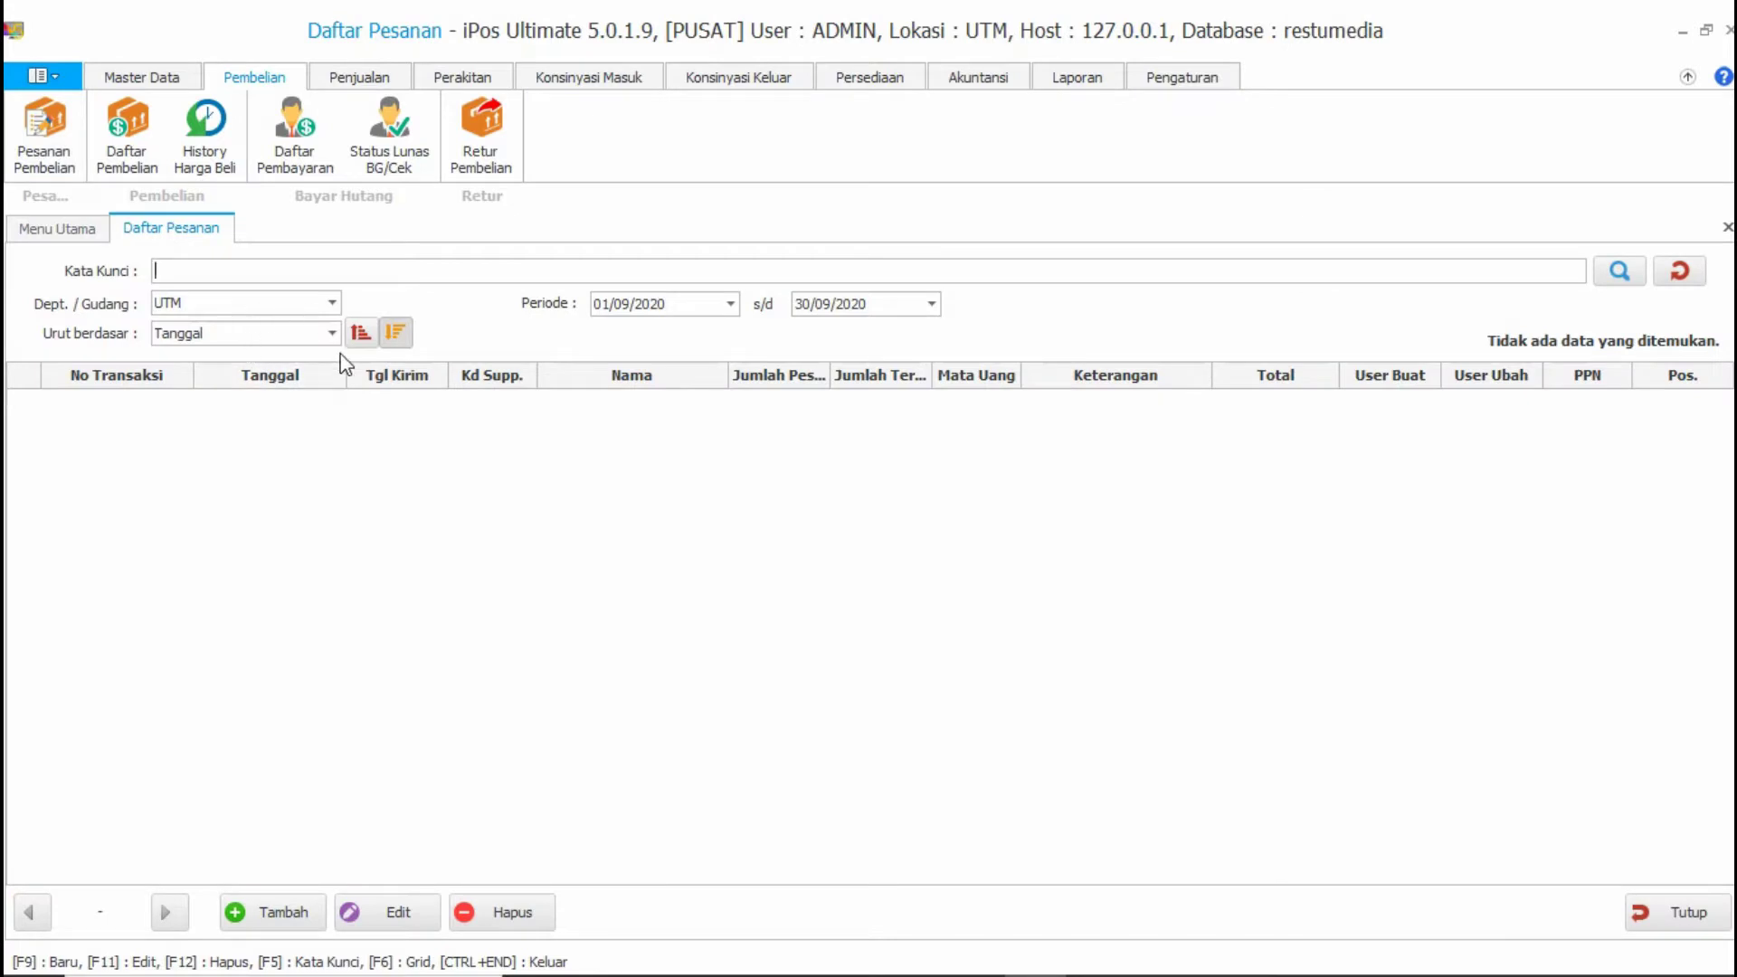
click(287, 909)
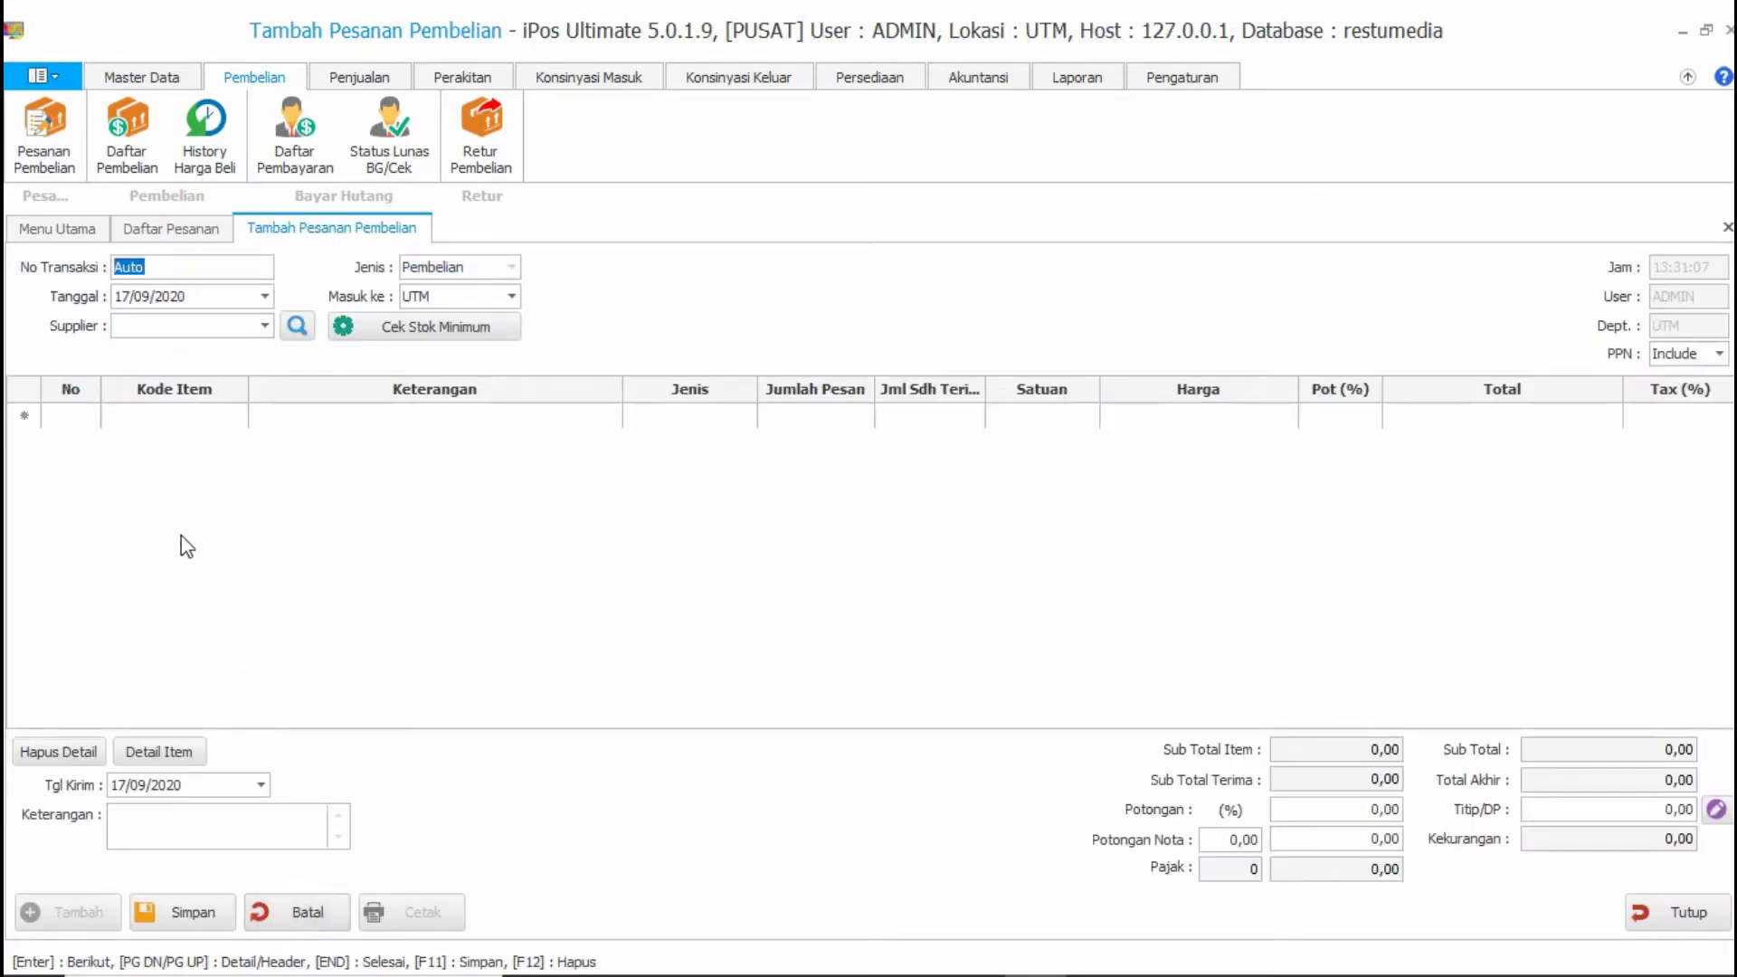
click(264, 326)
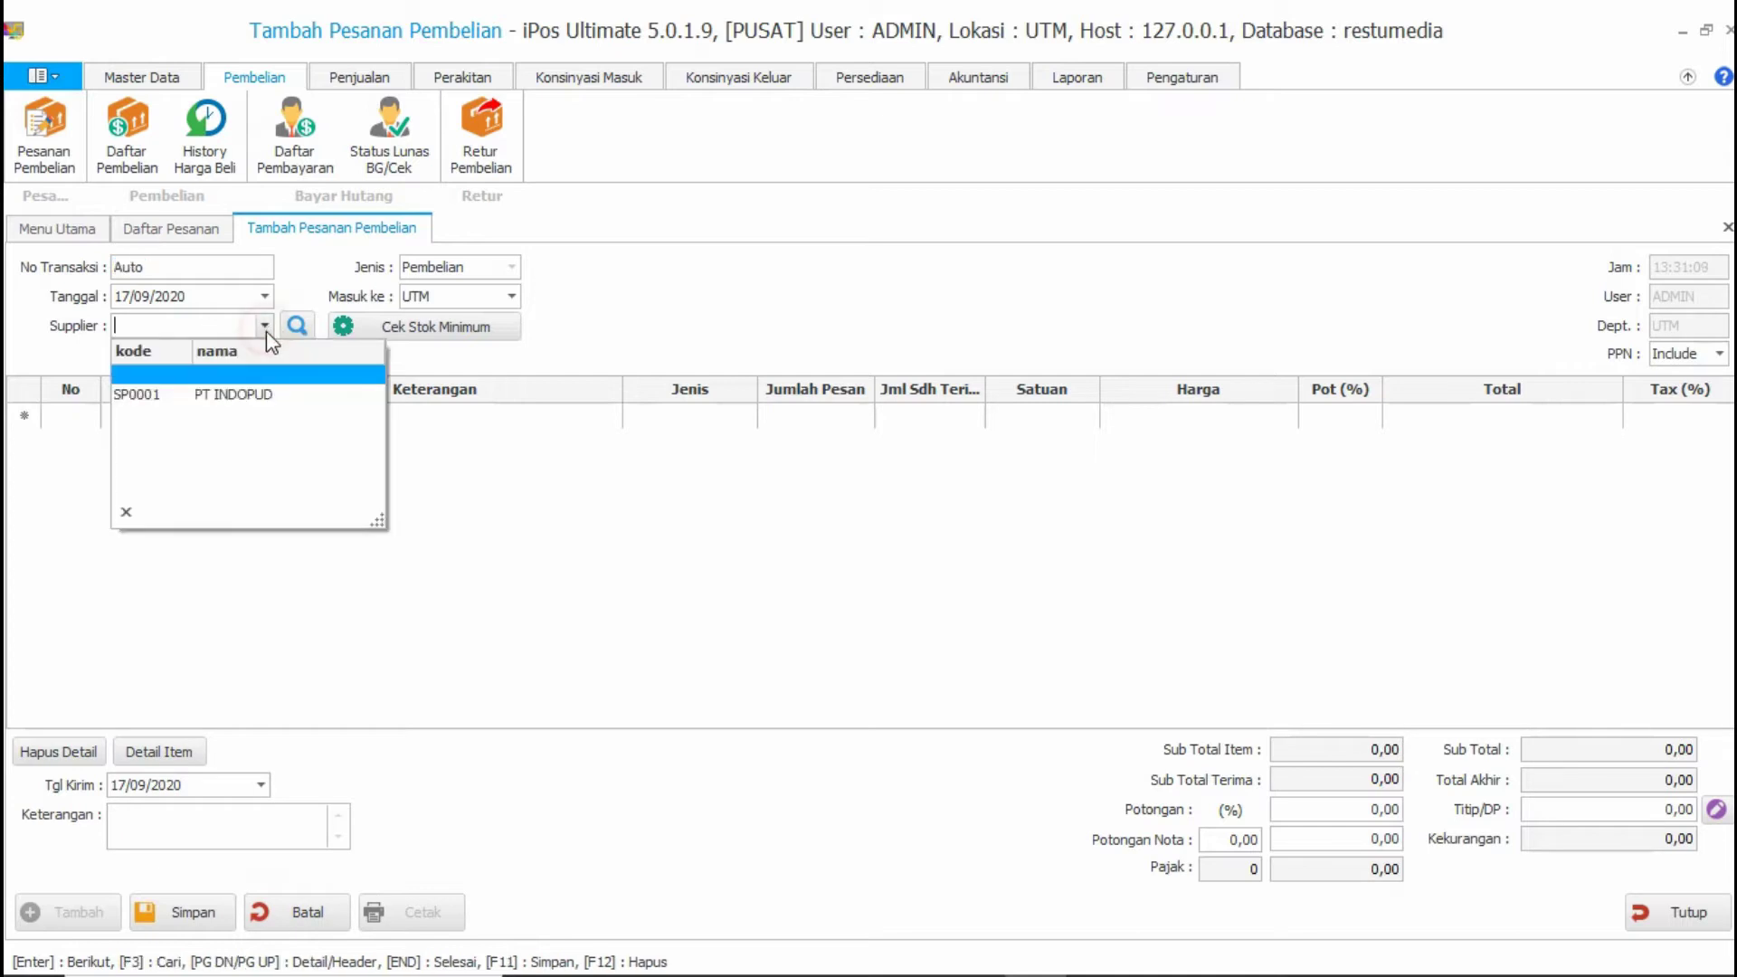
click(255, 395)
click(210, 418)
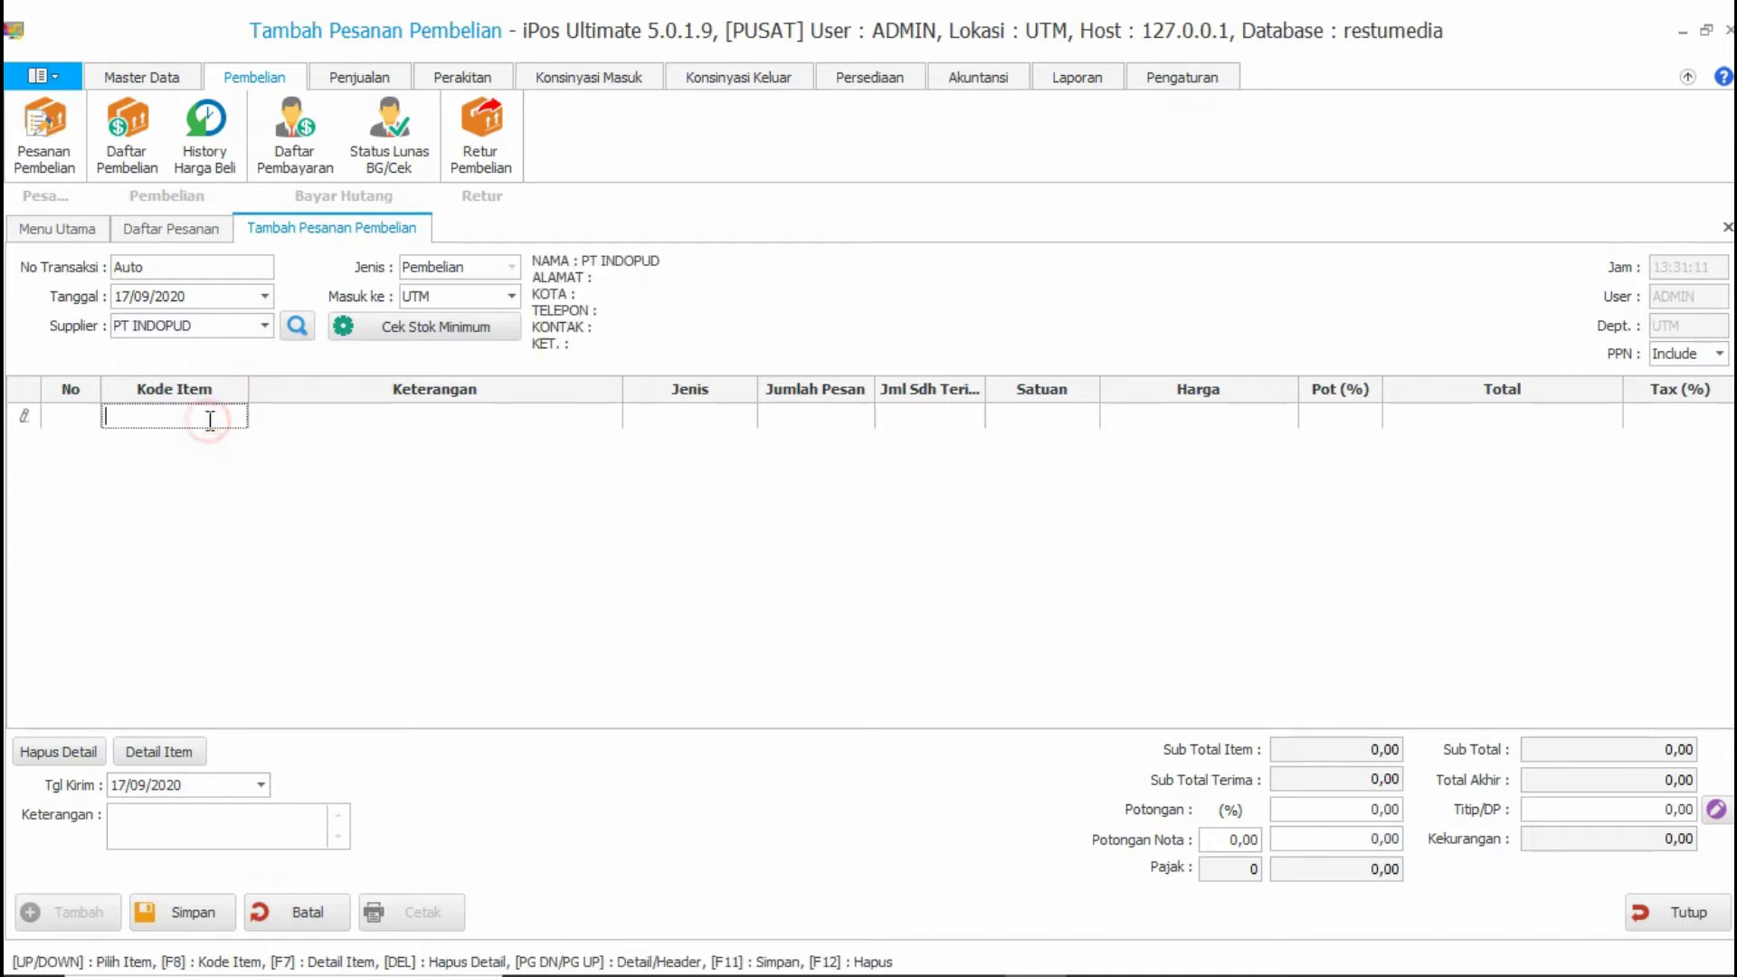
text(a)
key(Return)
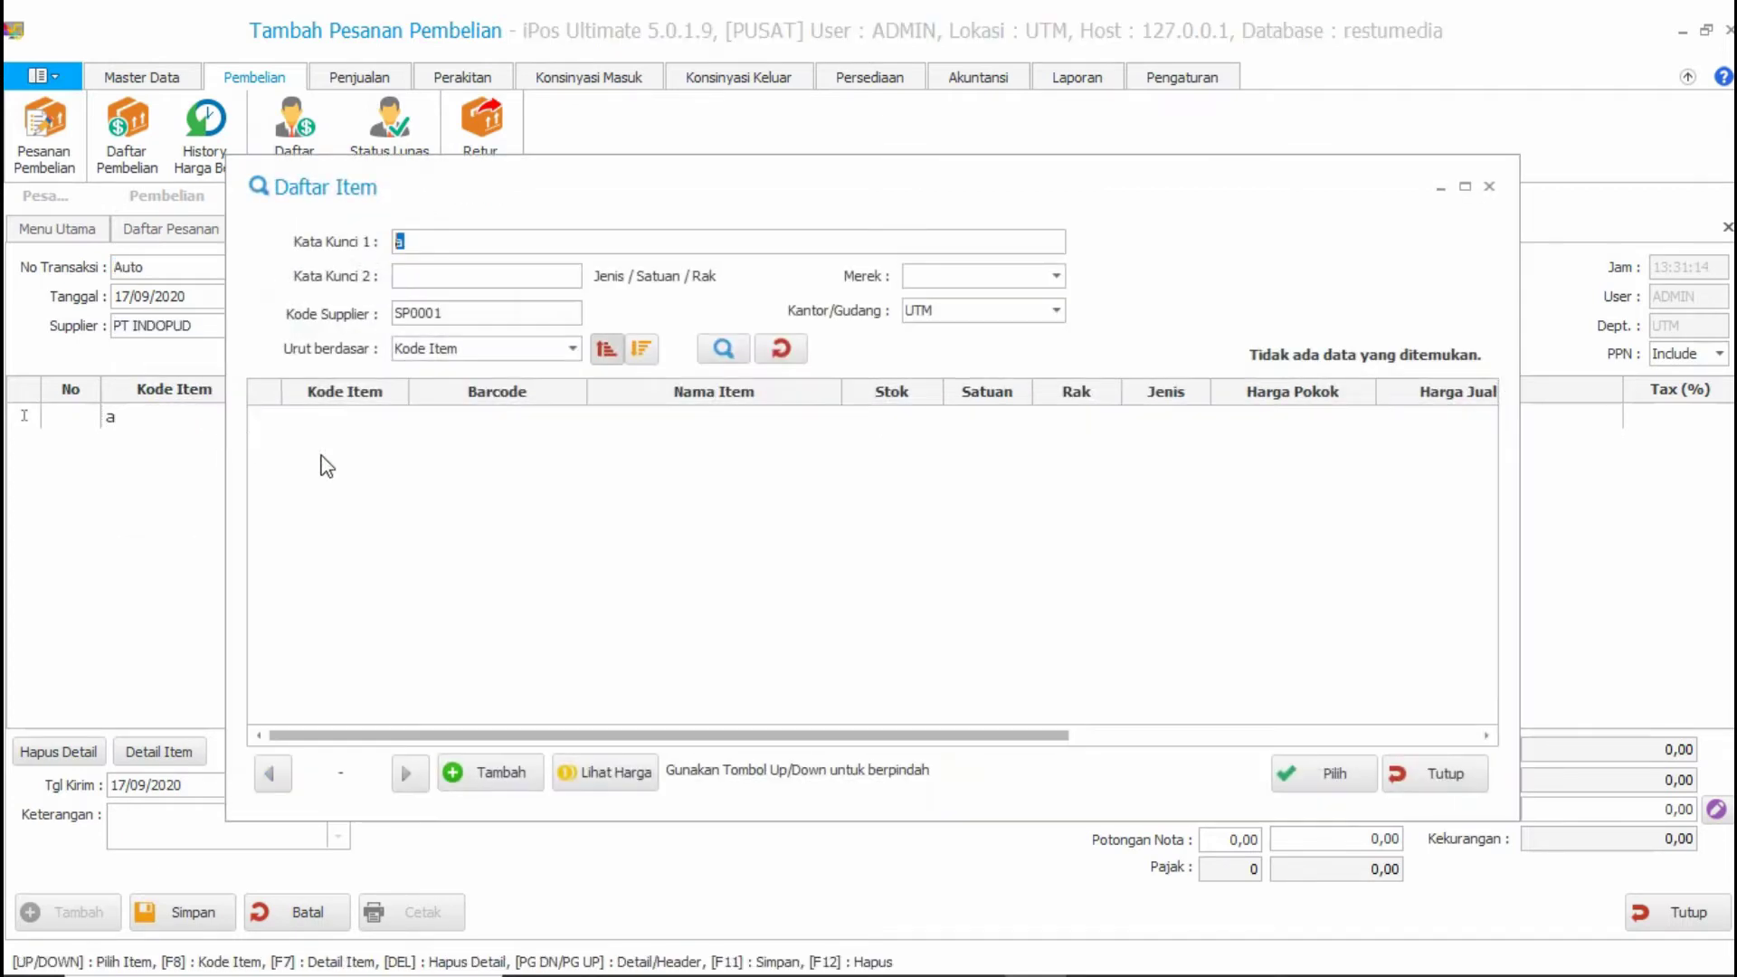
click(1413, 772)
click(266, 326)
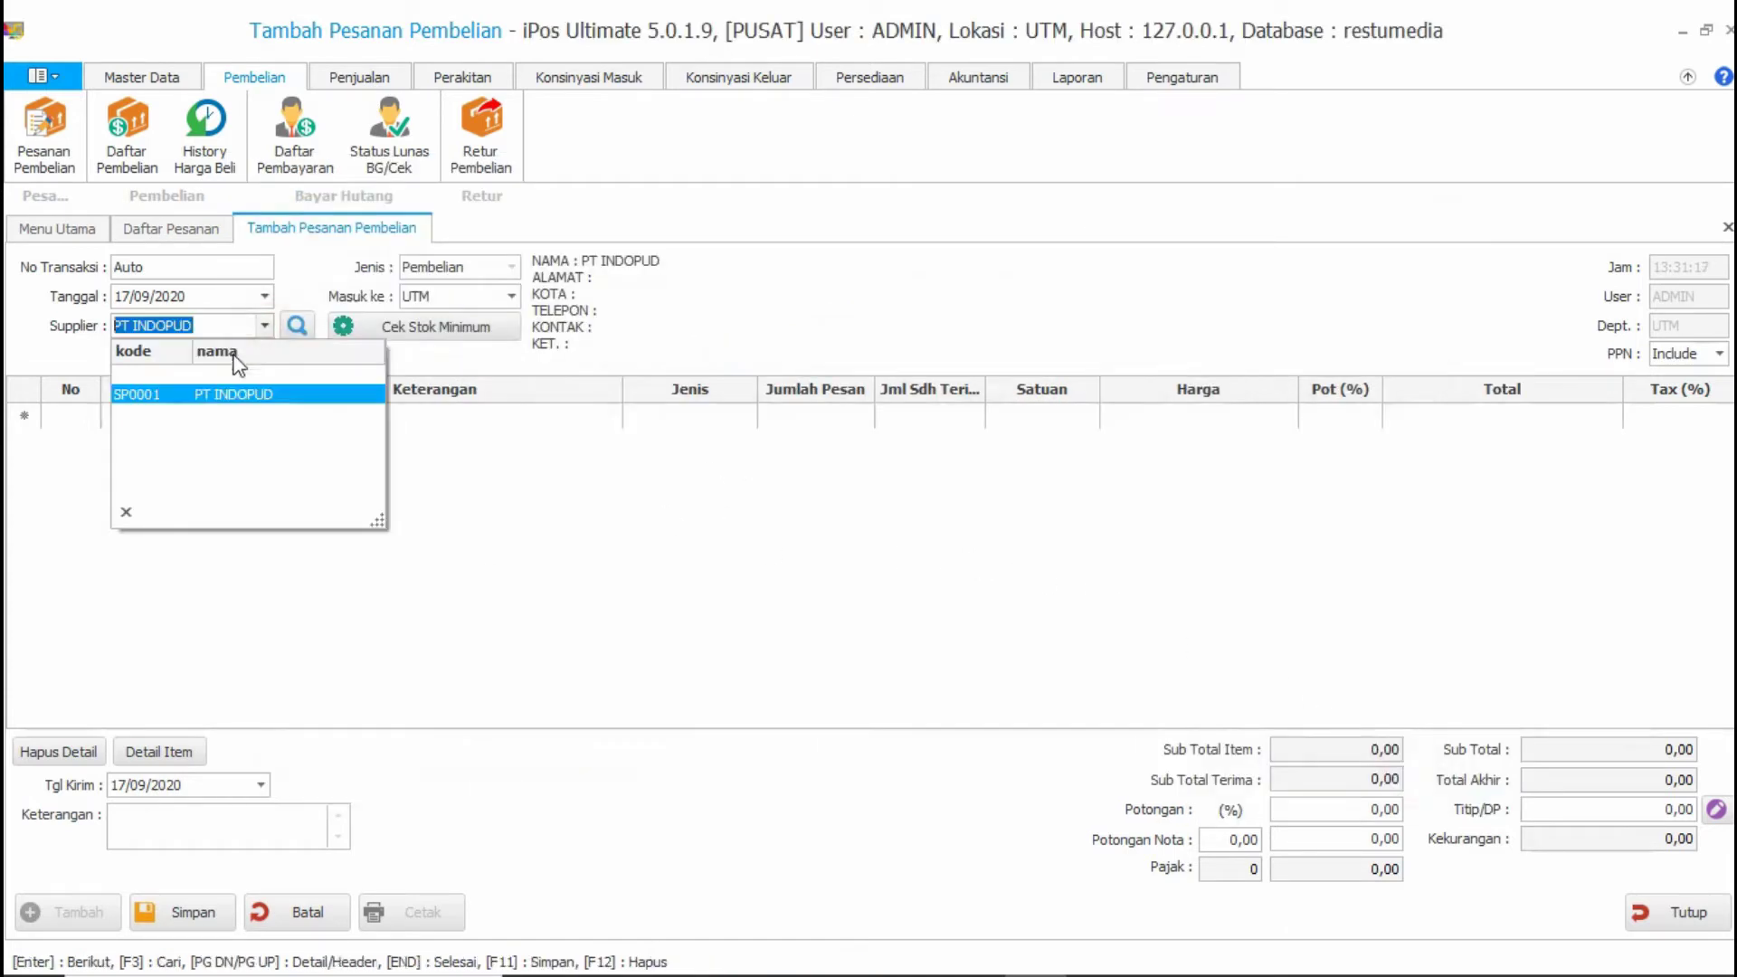
click(231, 367)
- Look up items with the keyword "a" and add ANLENE ACTIFIT 250G CHOC to the order with a quantity of 50
click(136, 418)
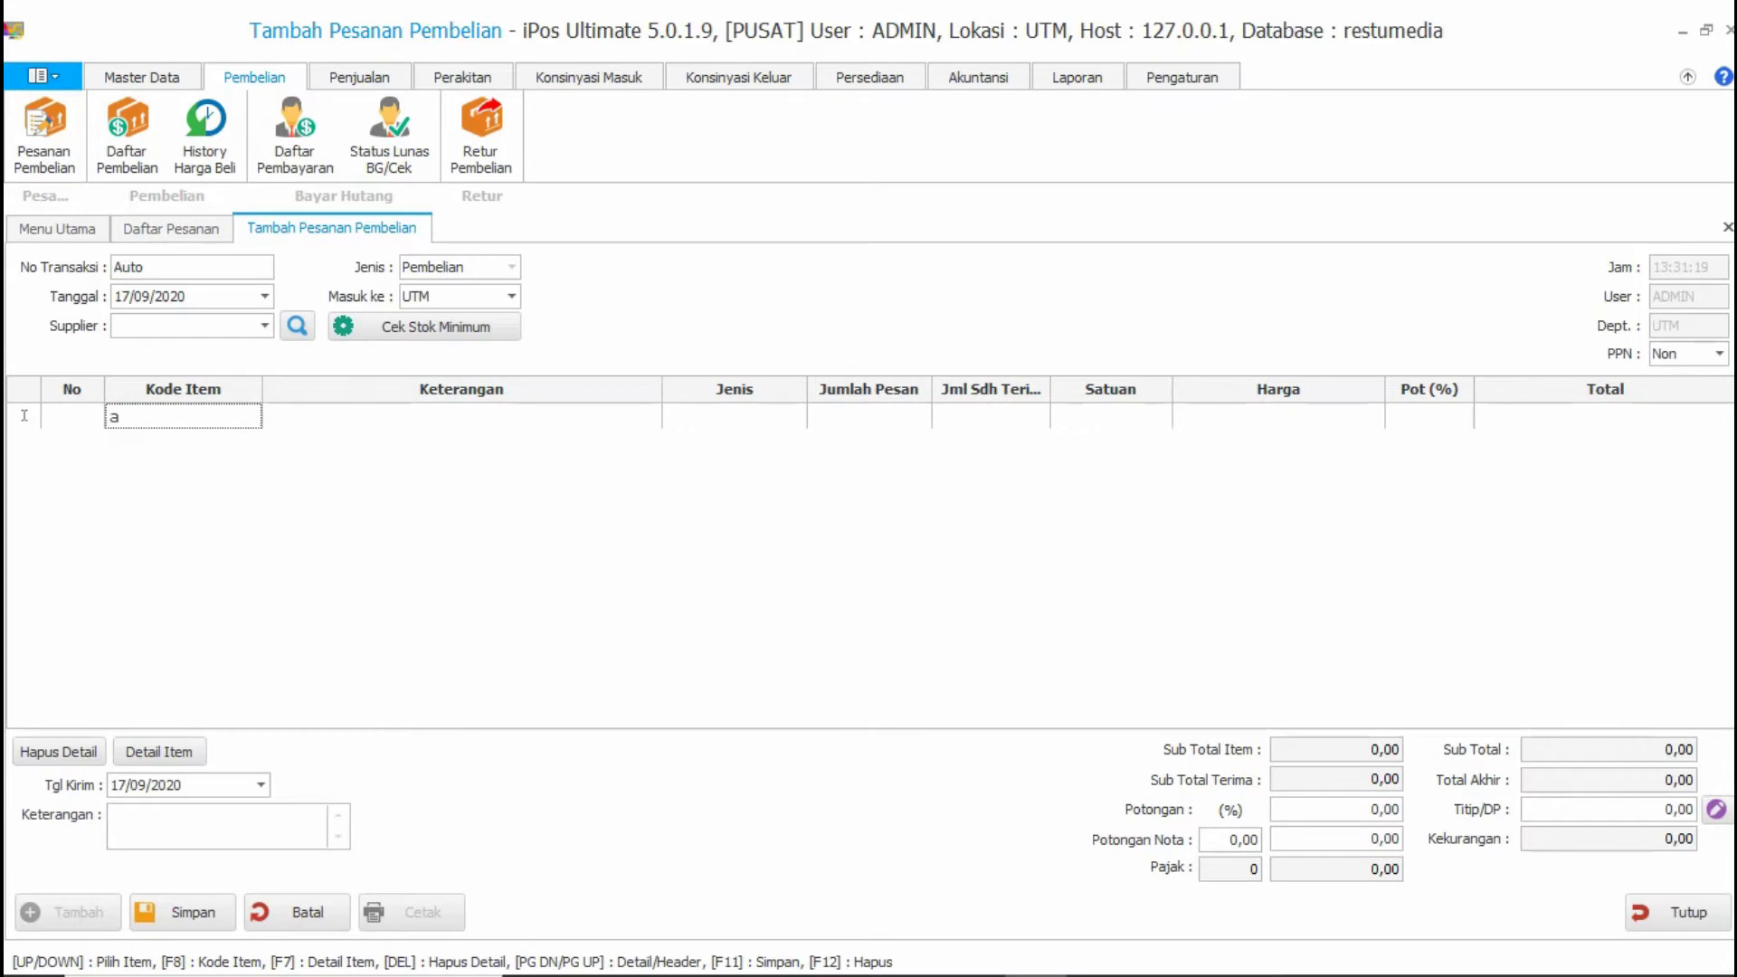
key(Return)
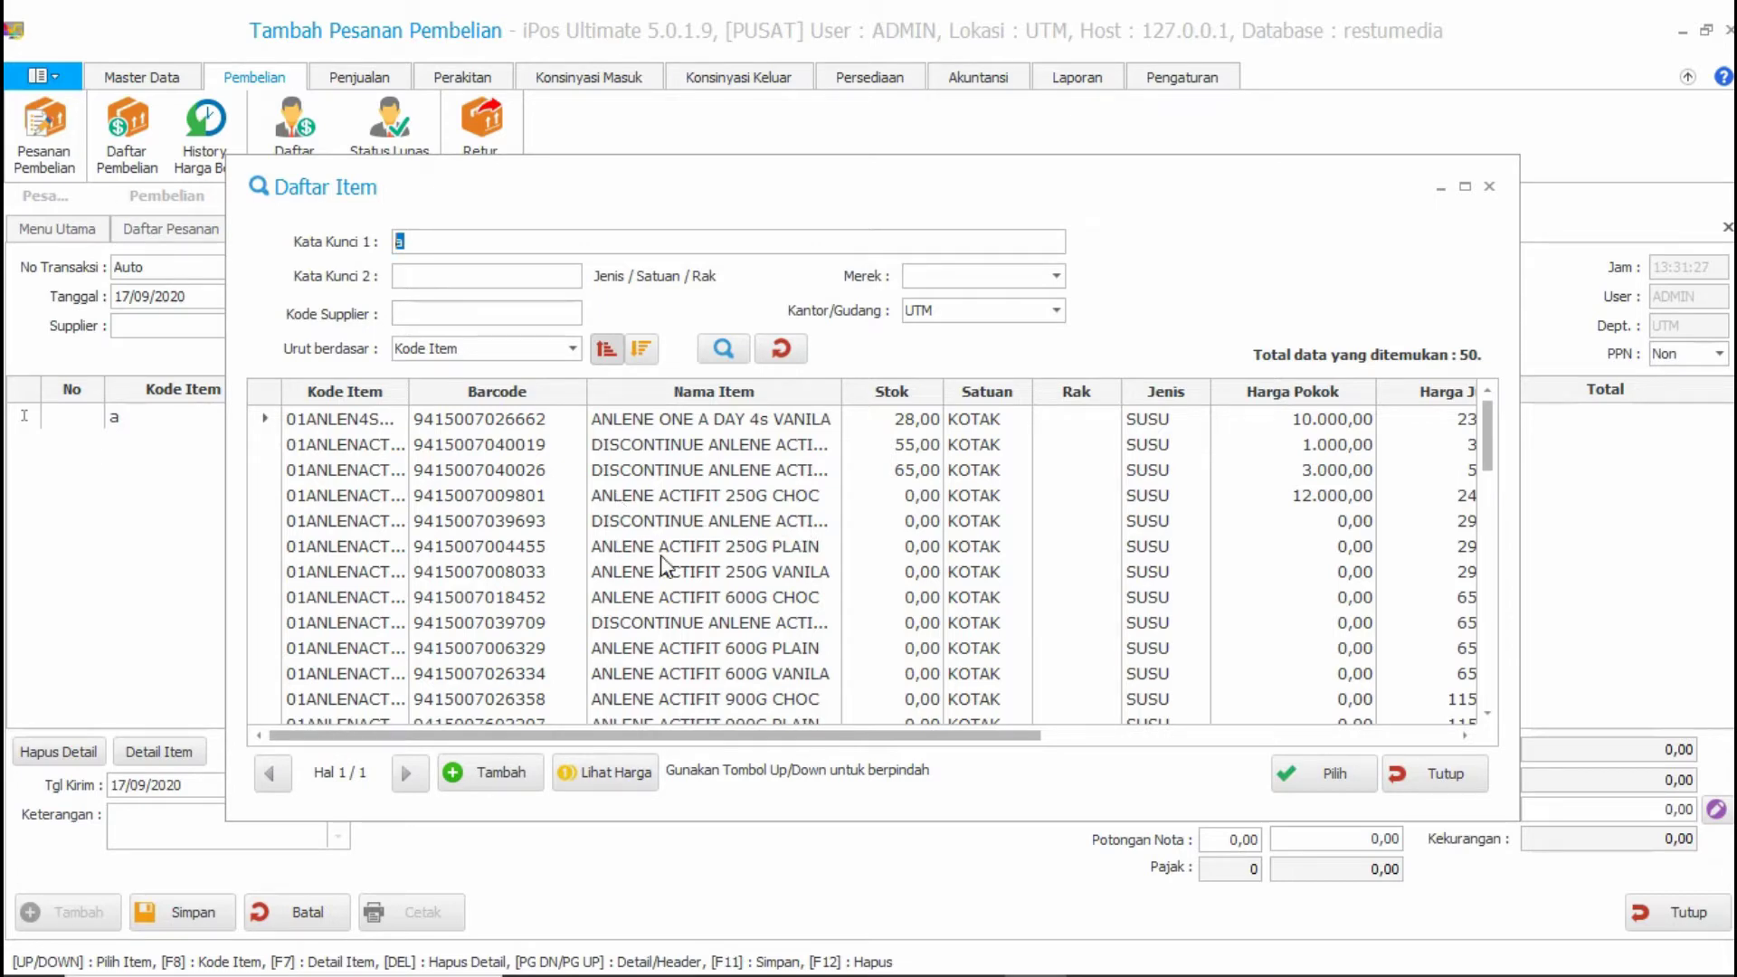
scroll(679, 570, down, 1)
scroll(679, 572, up, 1)
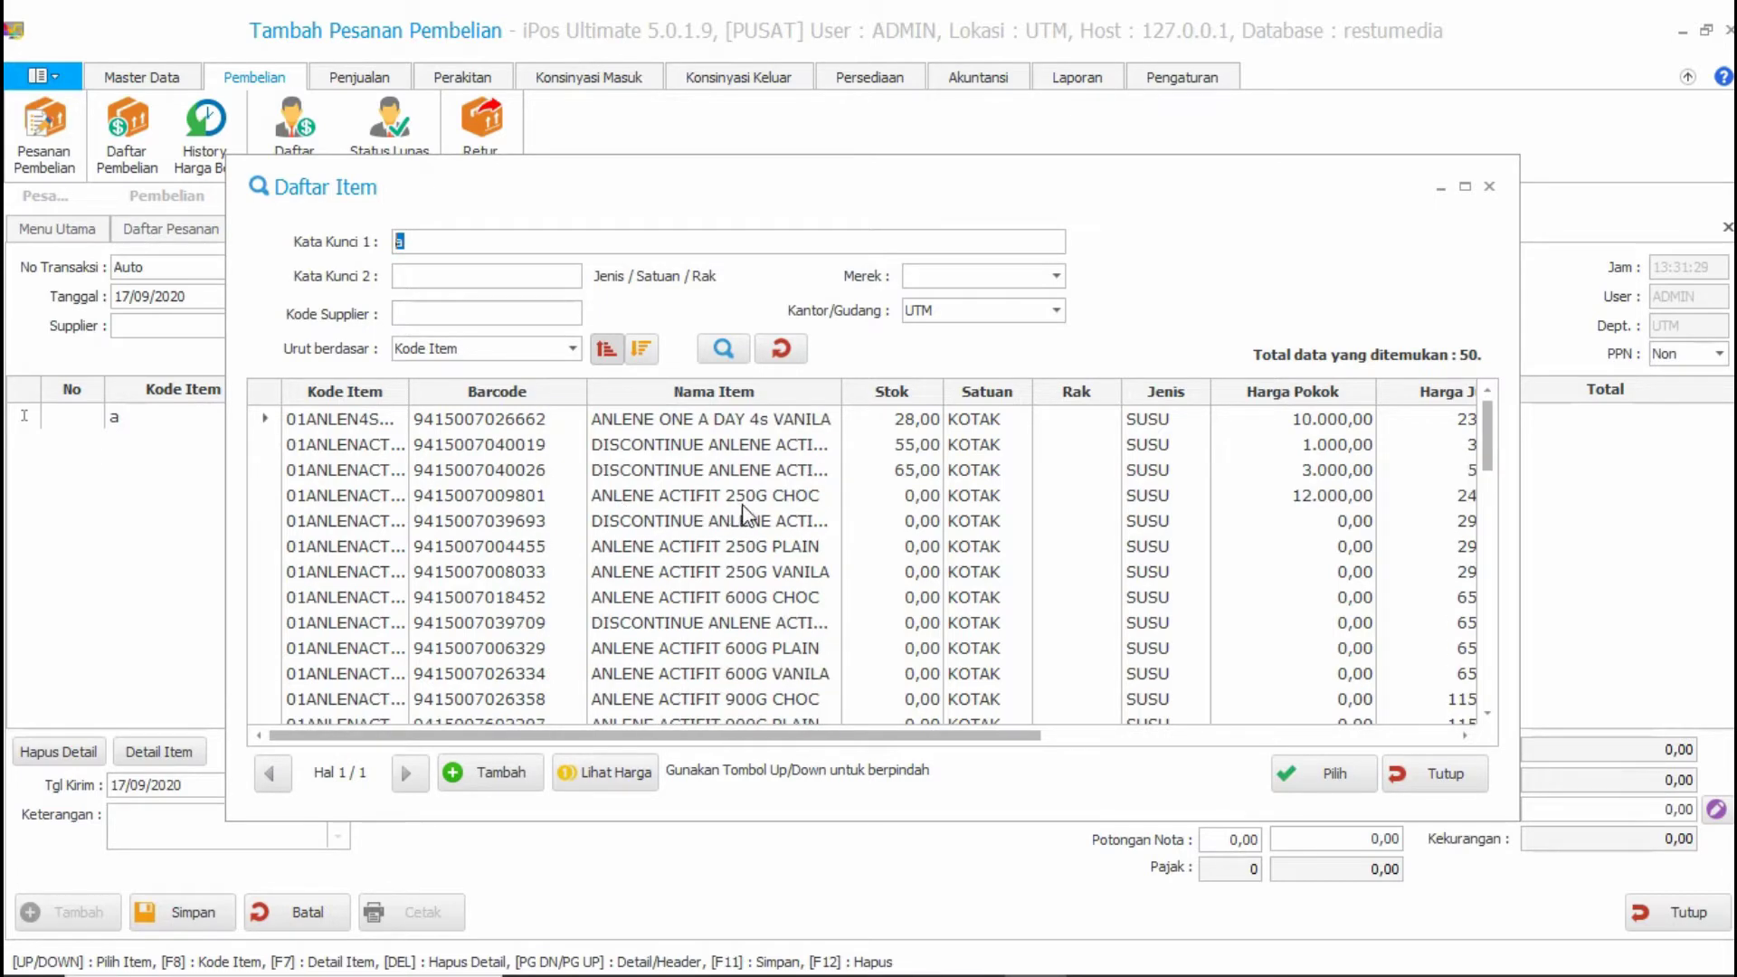
click(648, 503)
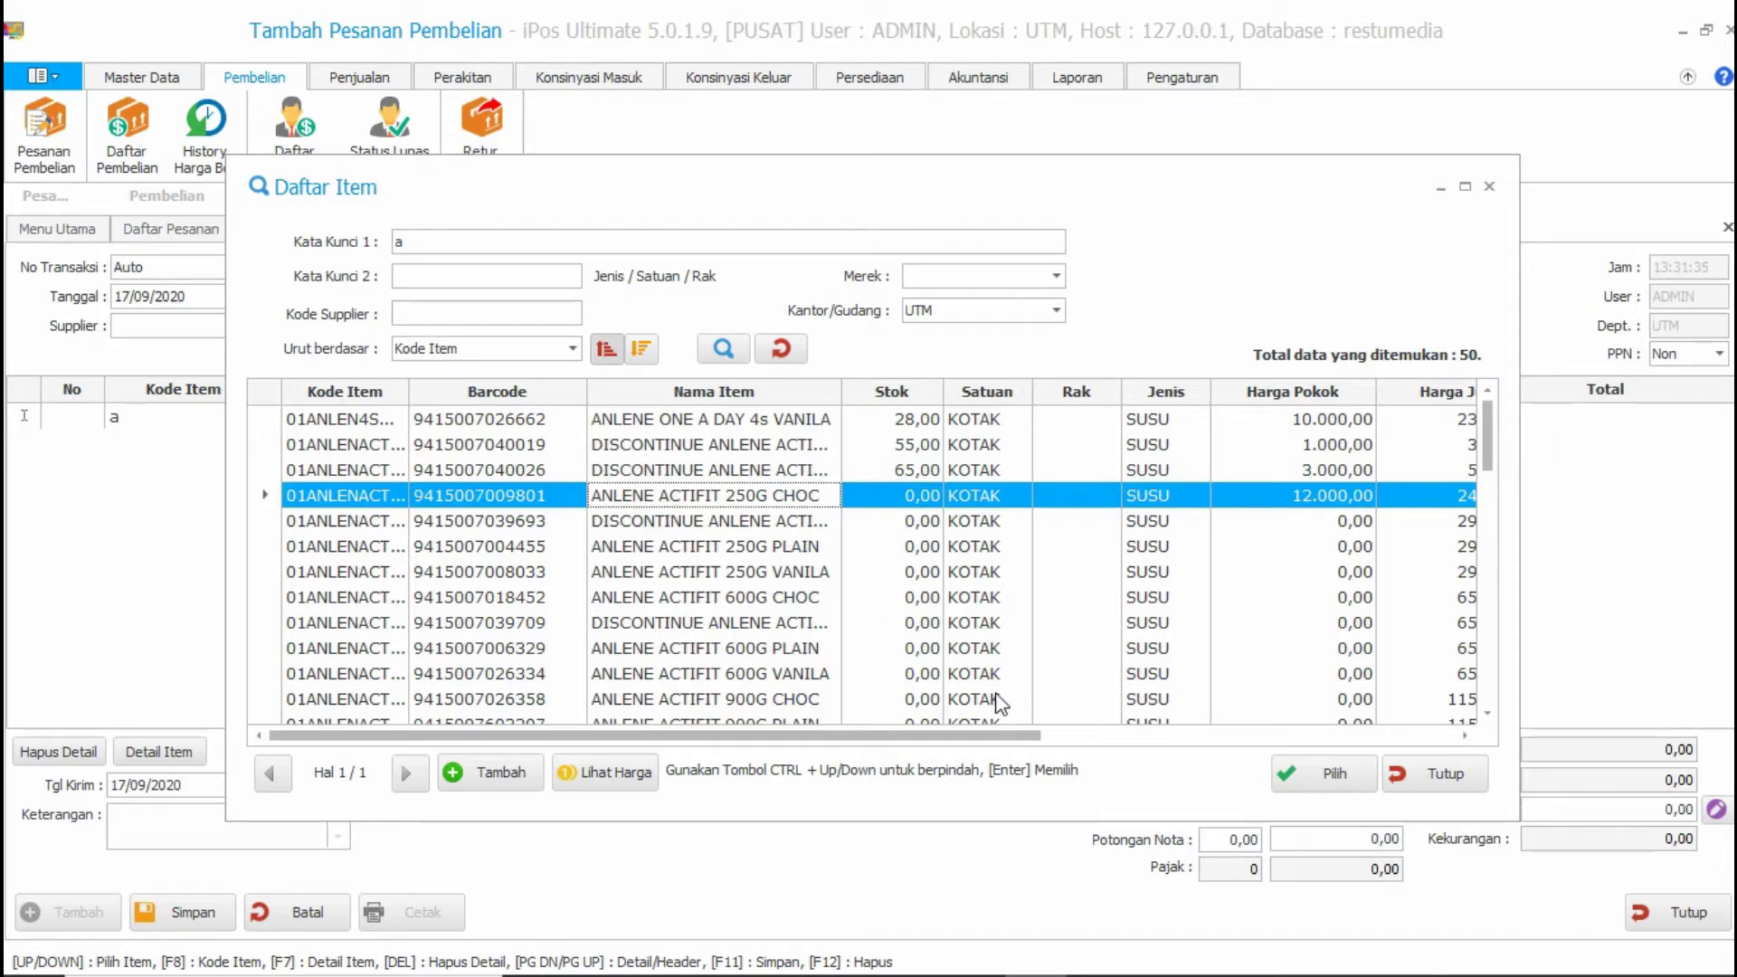
click(1321, 774)
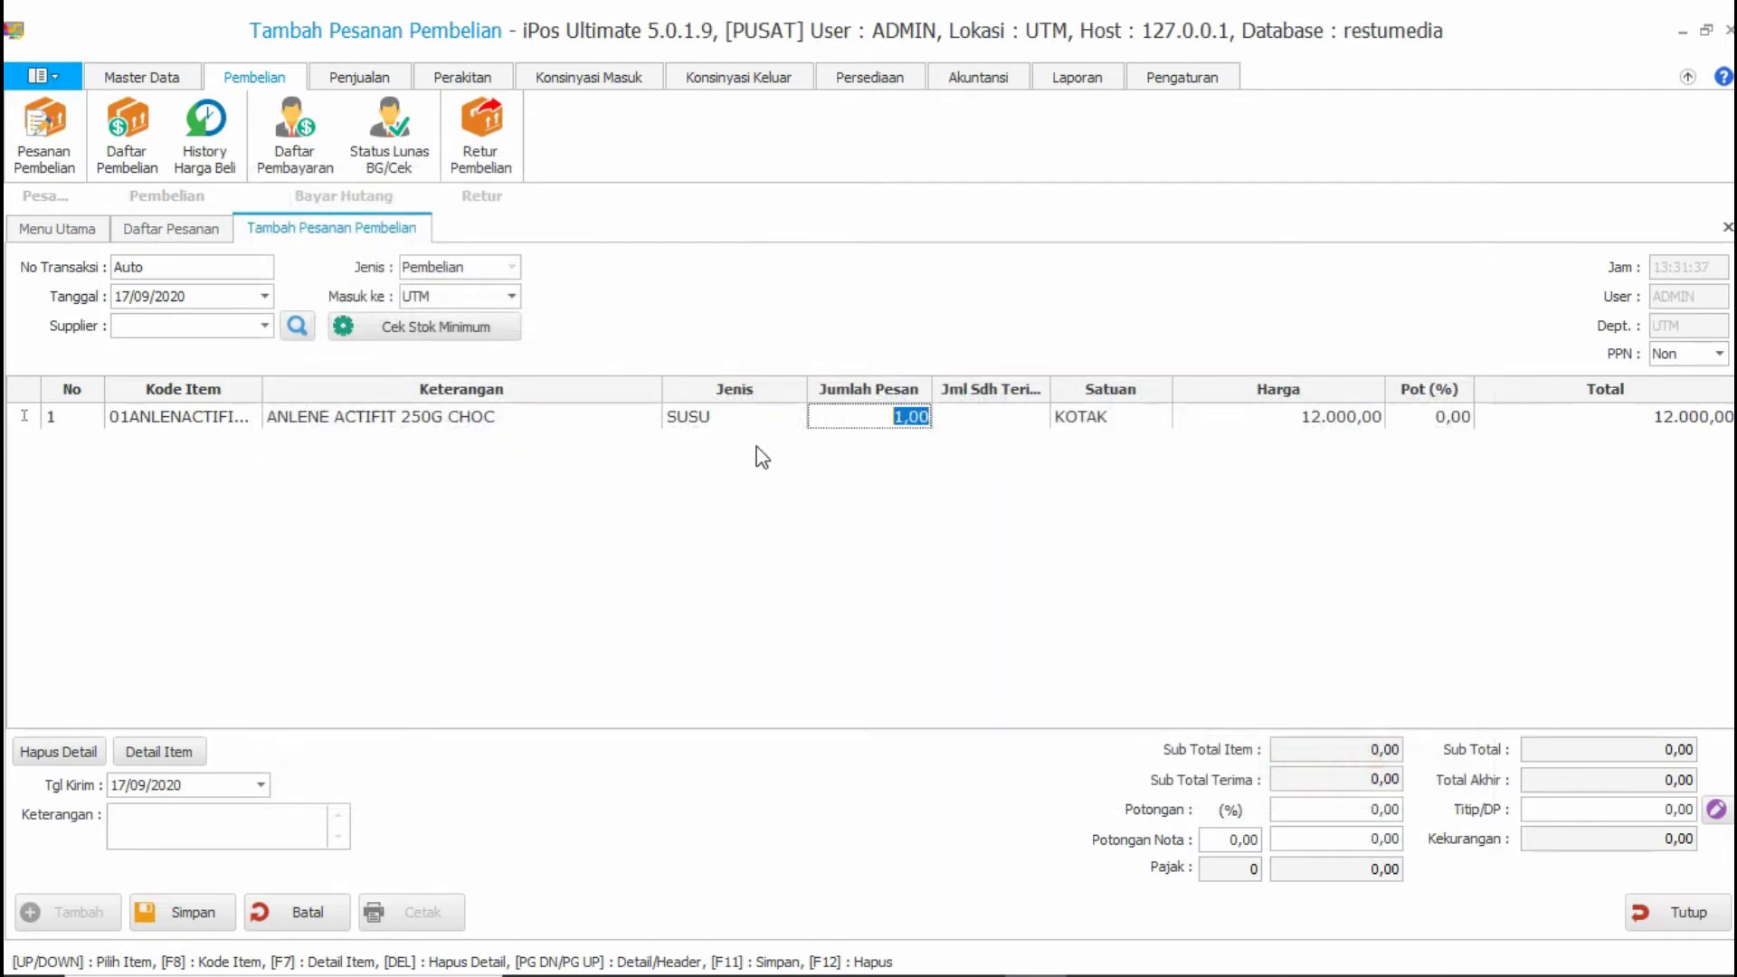
text(50)
- Try to add DISCONTINUE ANLENE ACTIFIT 250G MOCHA as a second order line, declining to continue without a cost price
click(217, 444)
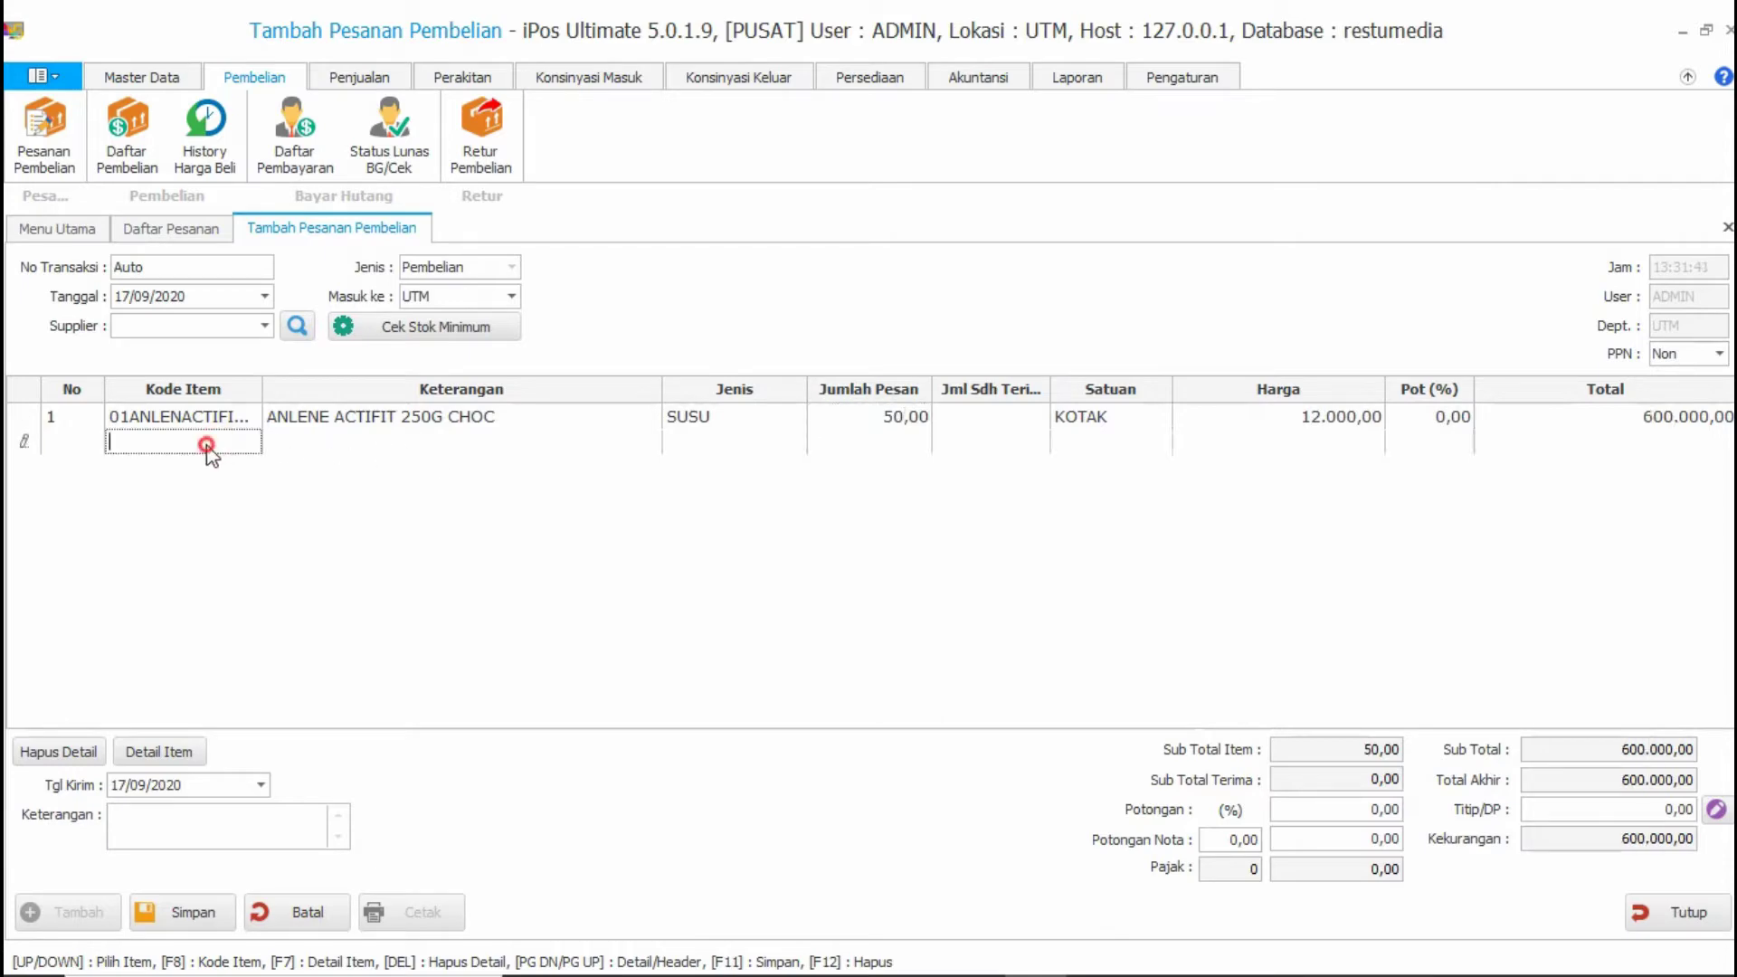
text(a)
key(Return)
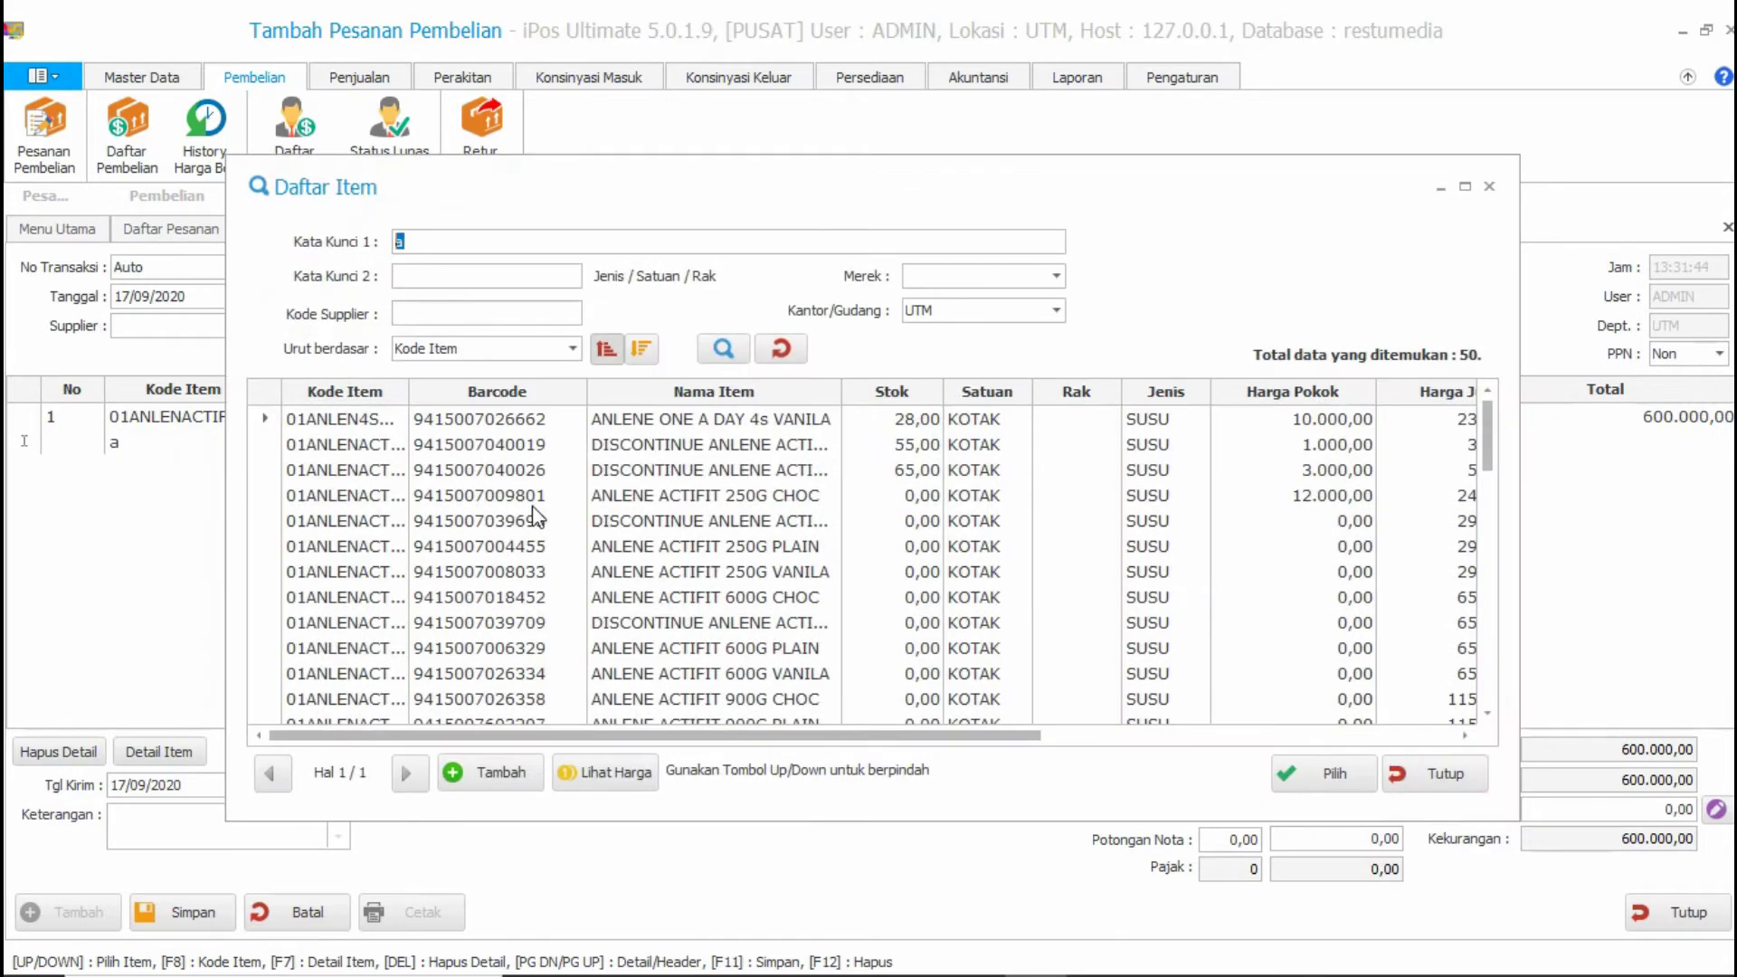
click(680, 522)
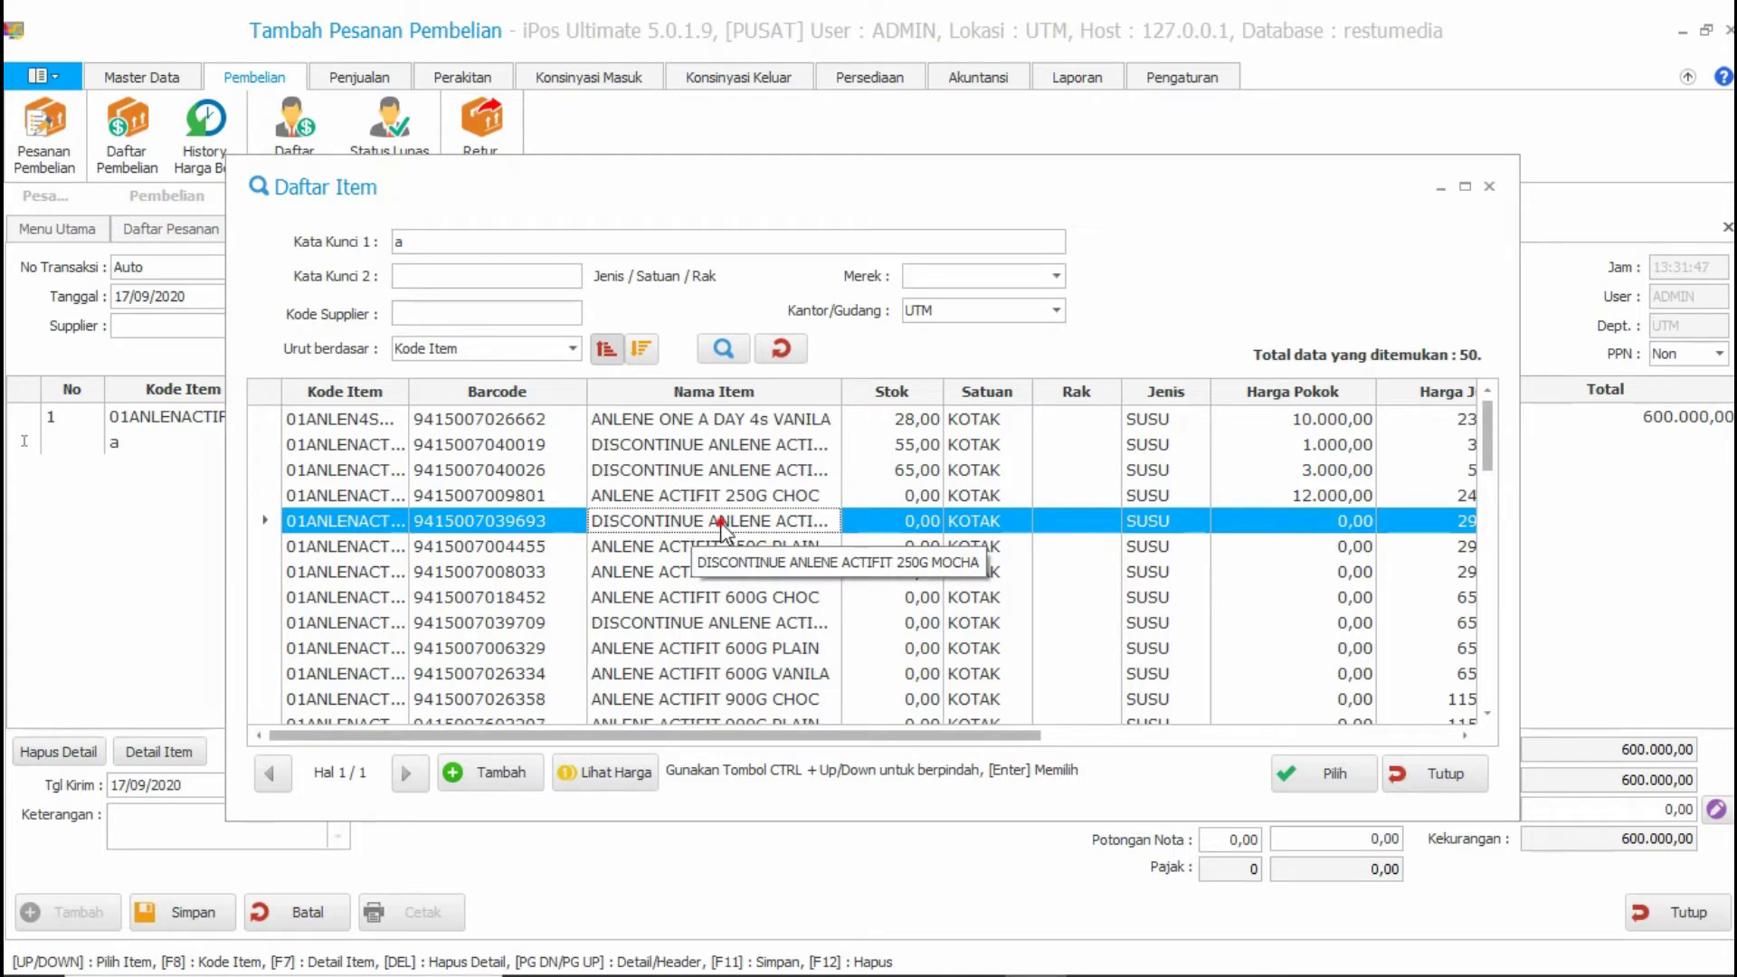
click(1326, 773)
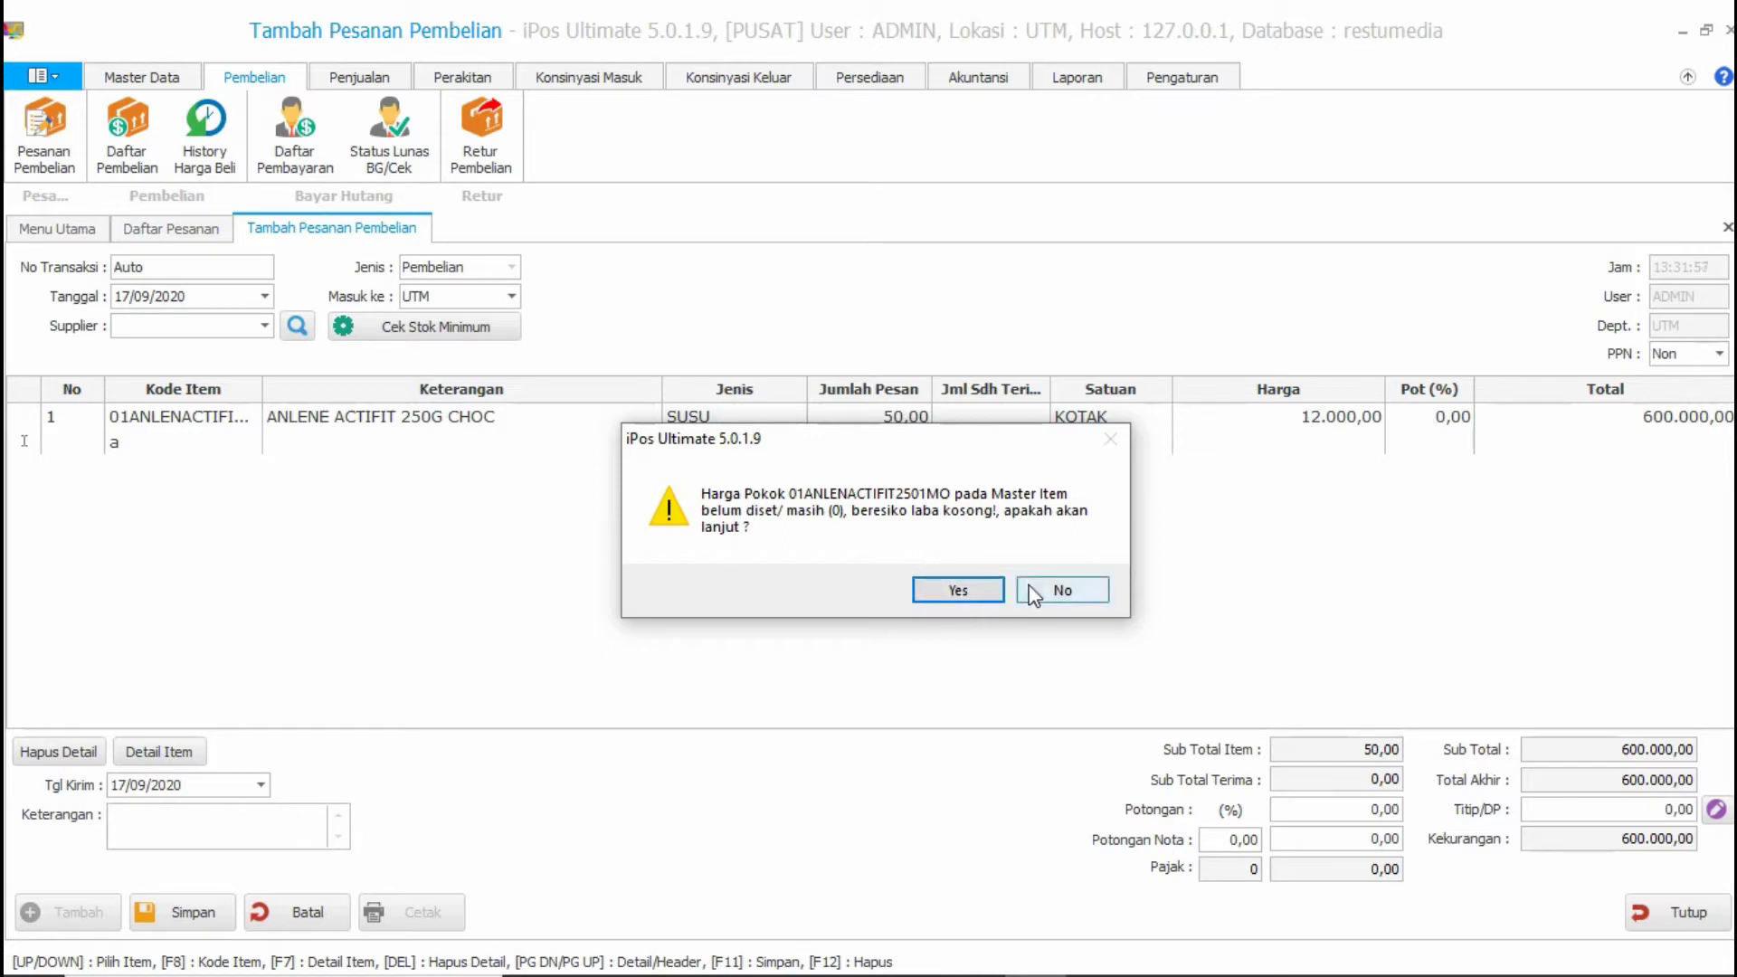
click(1052, 590)
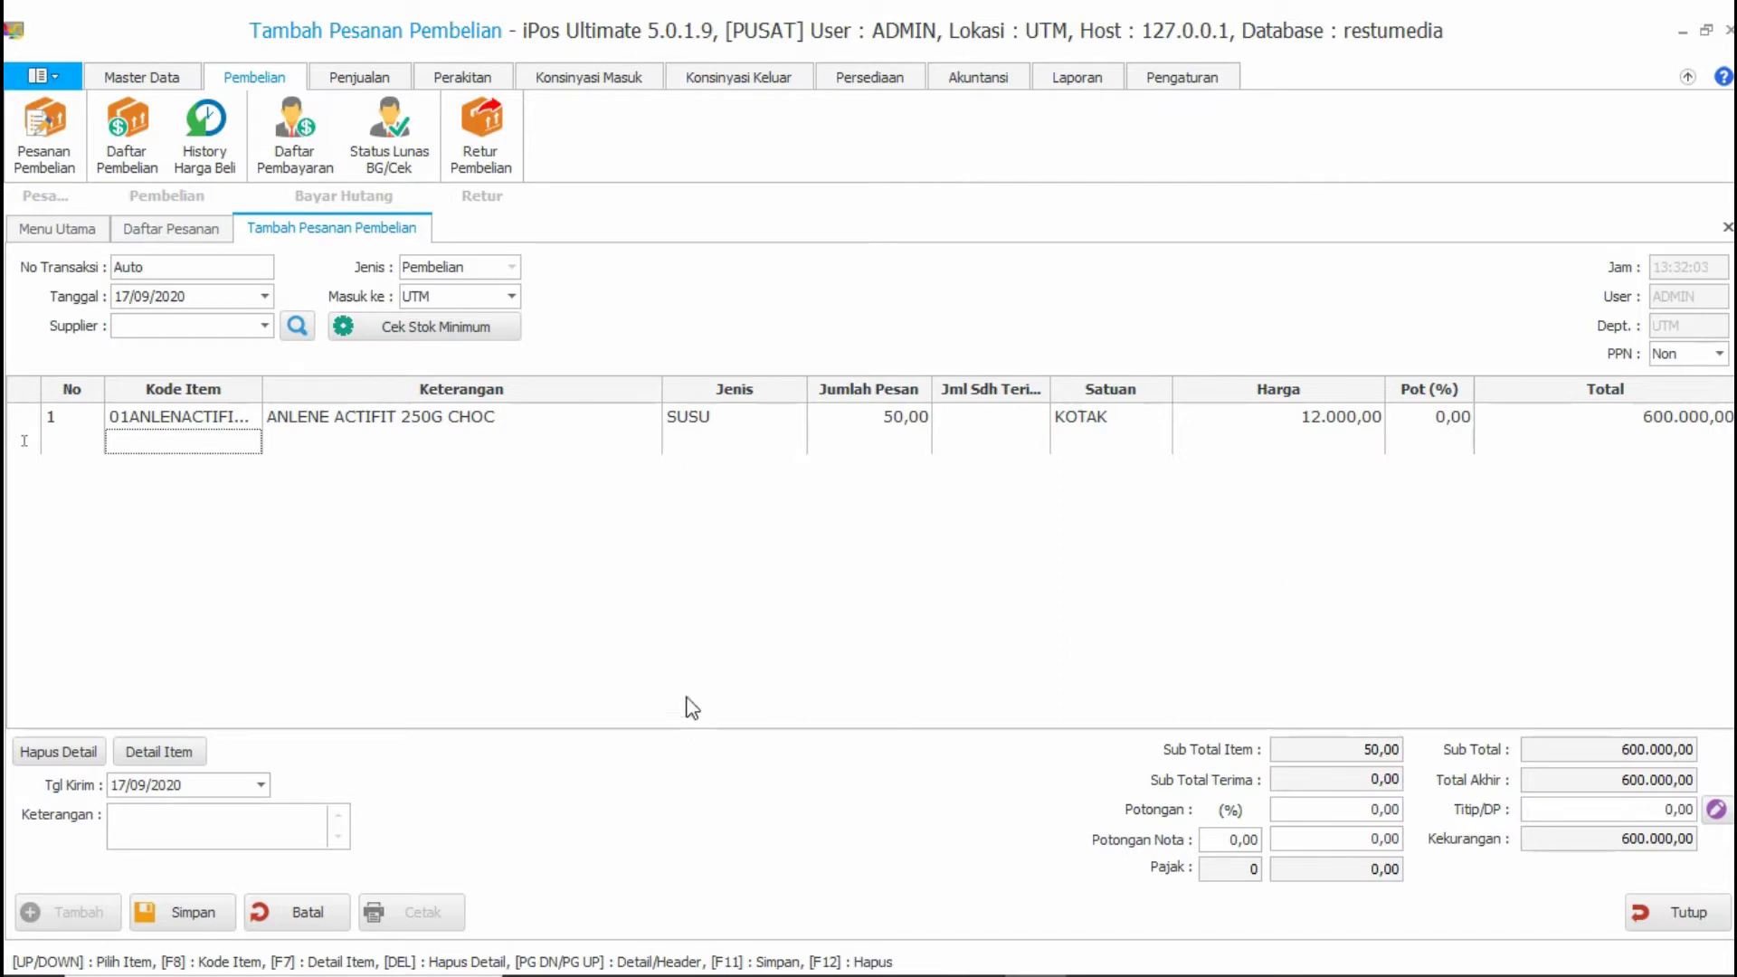
- Select PT INDOPUD as the order's supplier and enter a down payment (Titip/DP) of 100.000
click(261, 333)
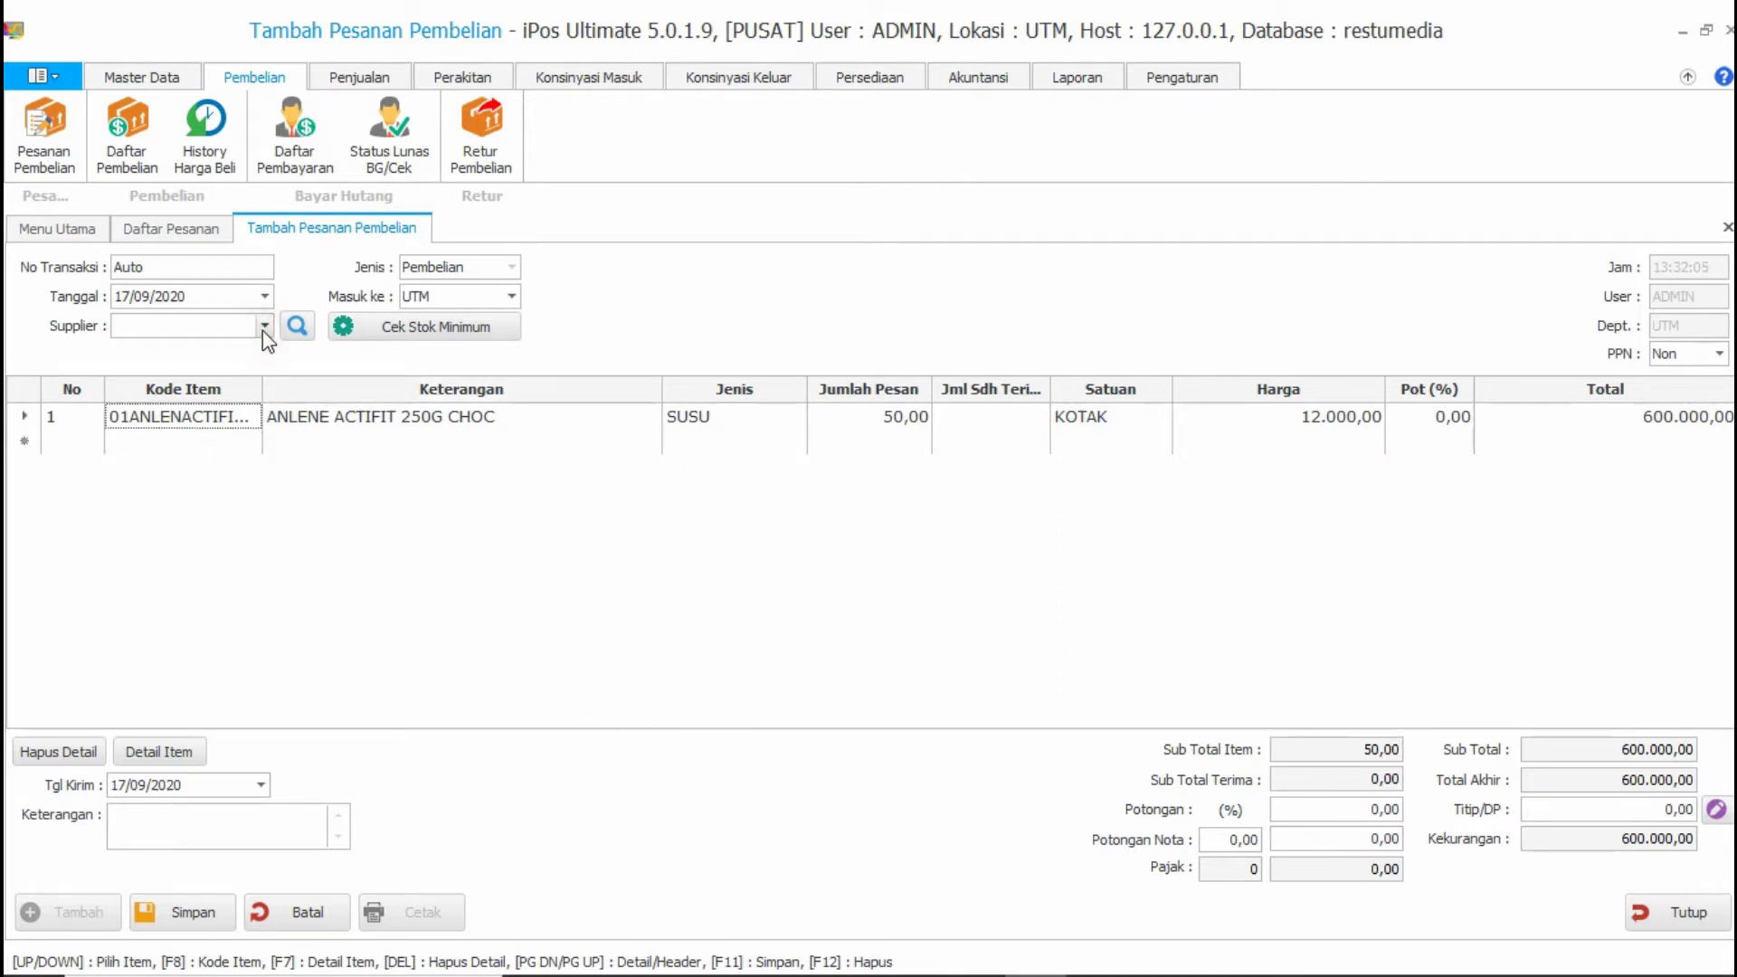
click(285, 412)
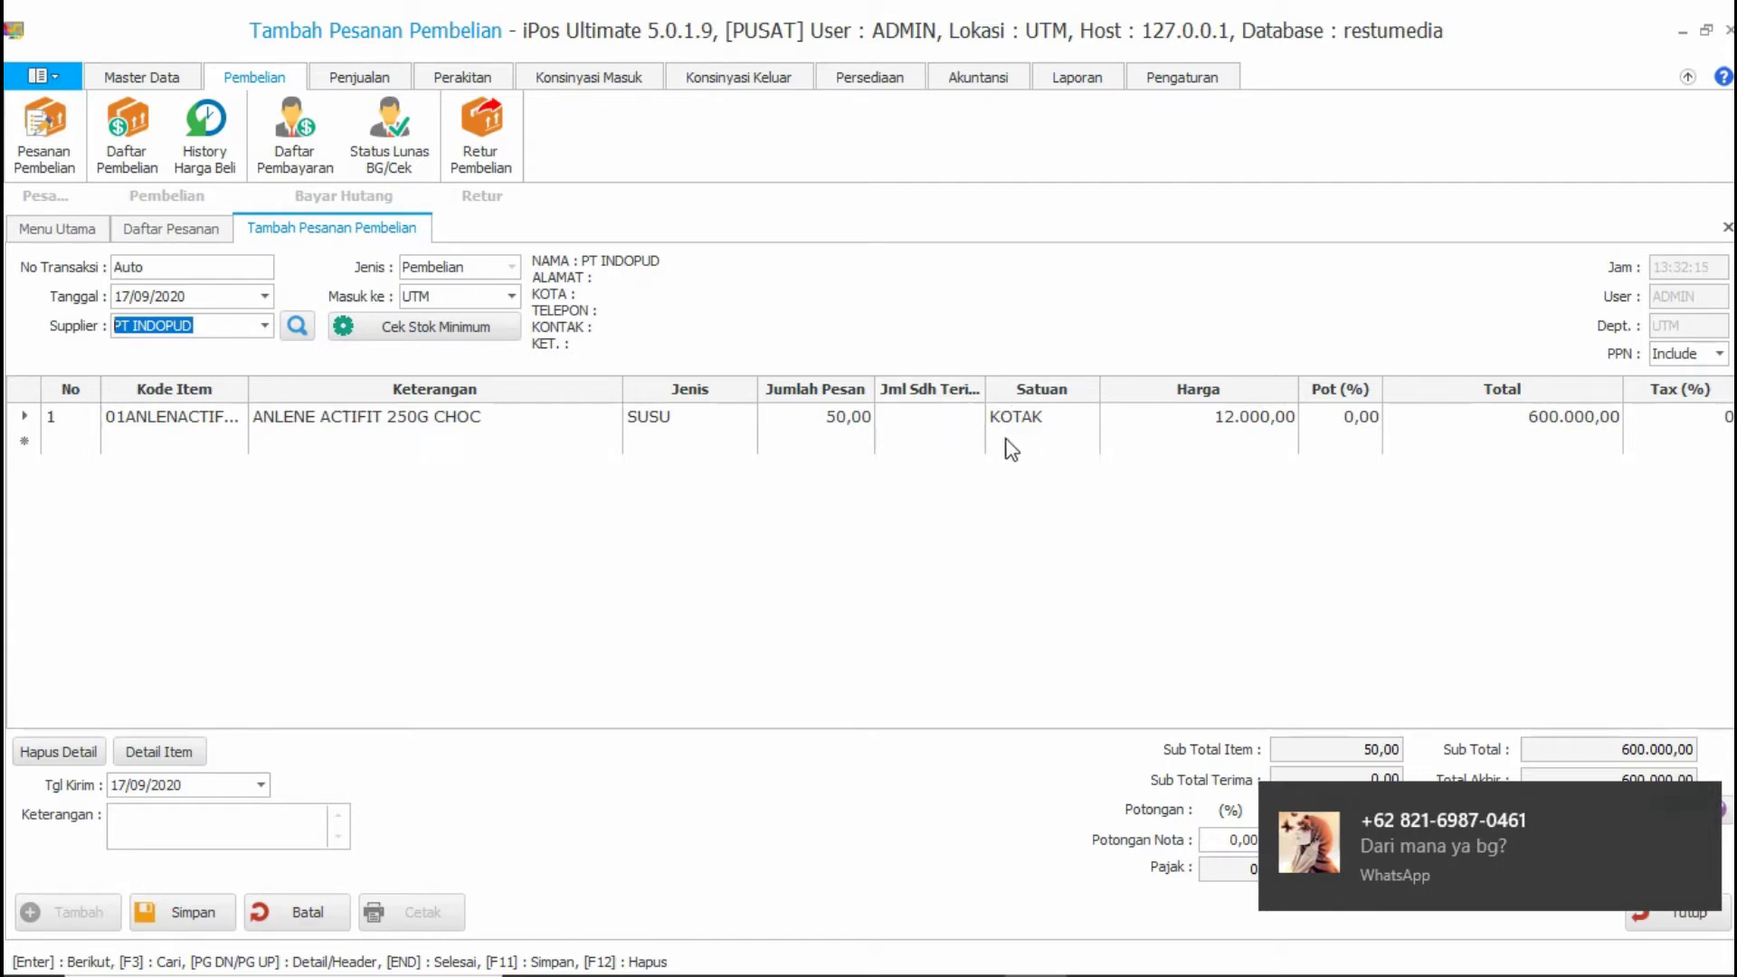
click(968, 577)
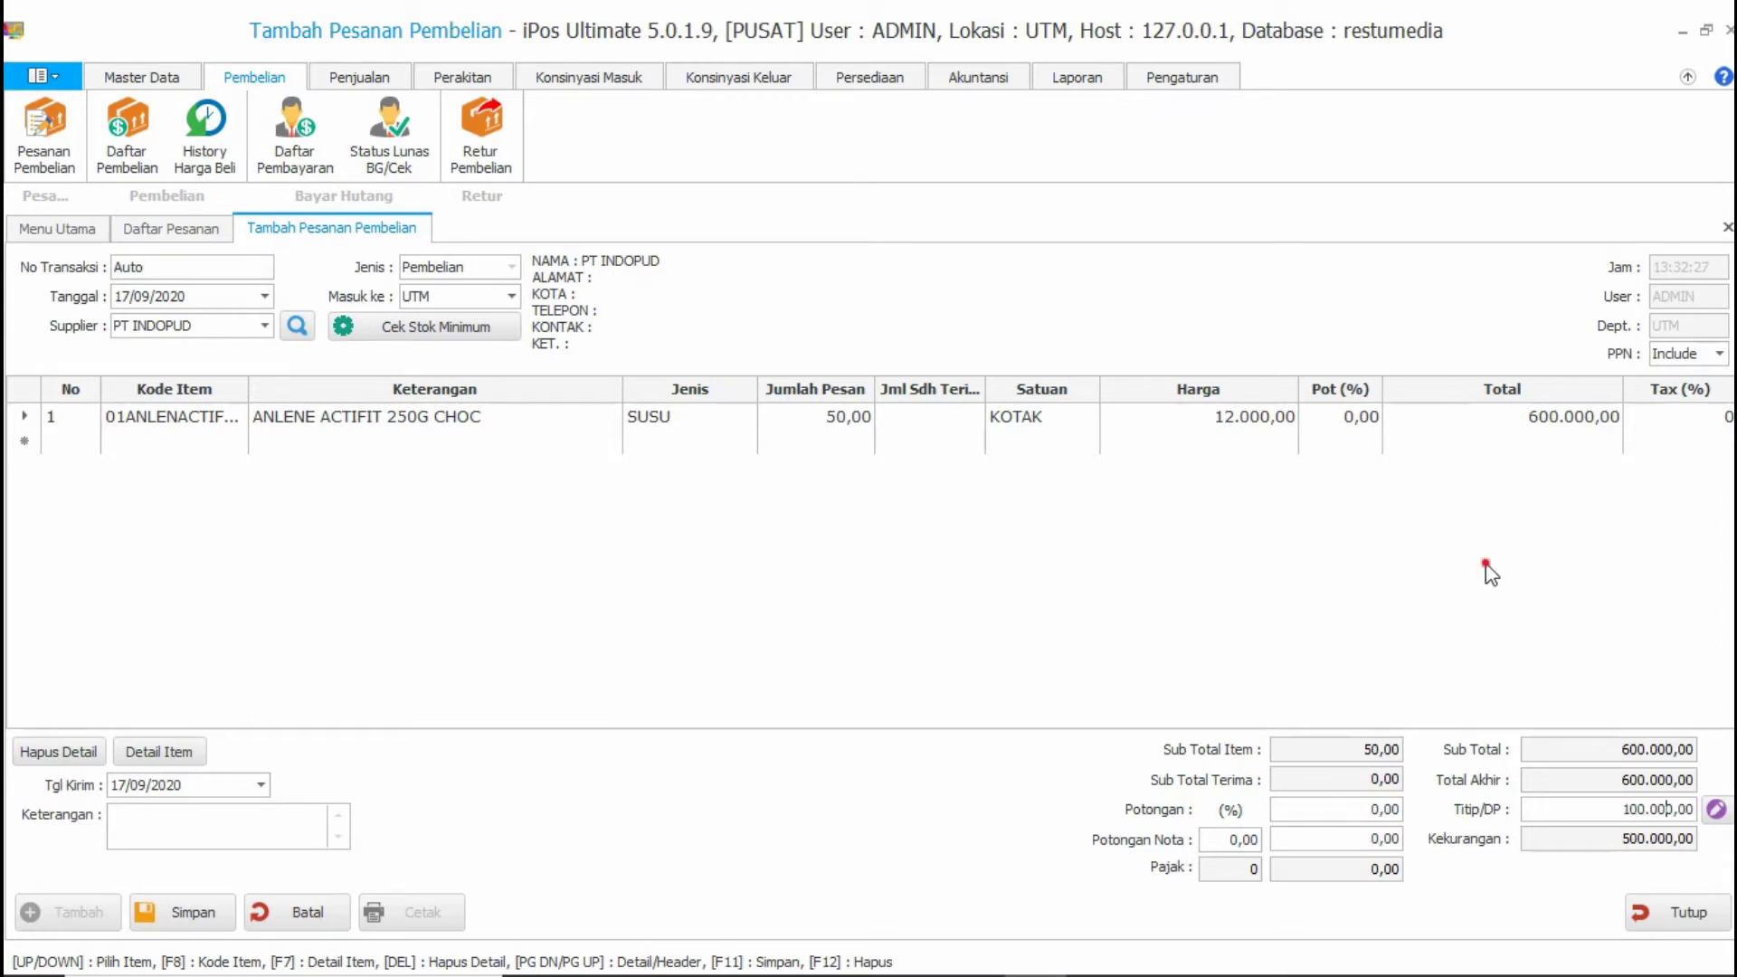
key(Return)
- Switch the order's PPN option to Exclude
click(1684, 354)
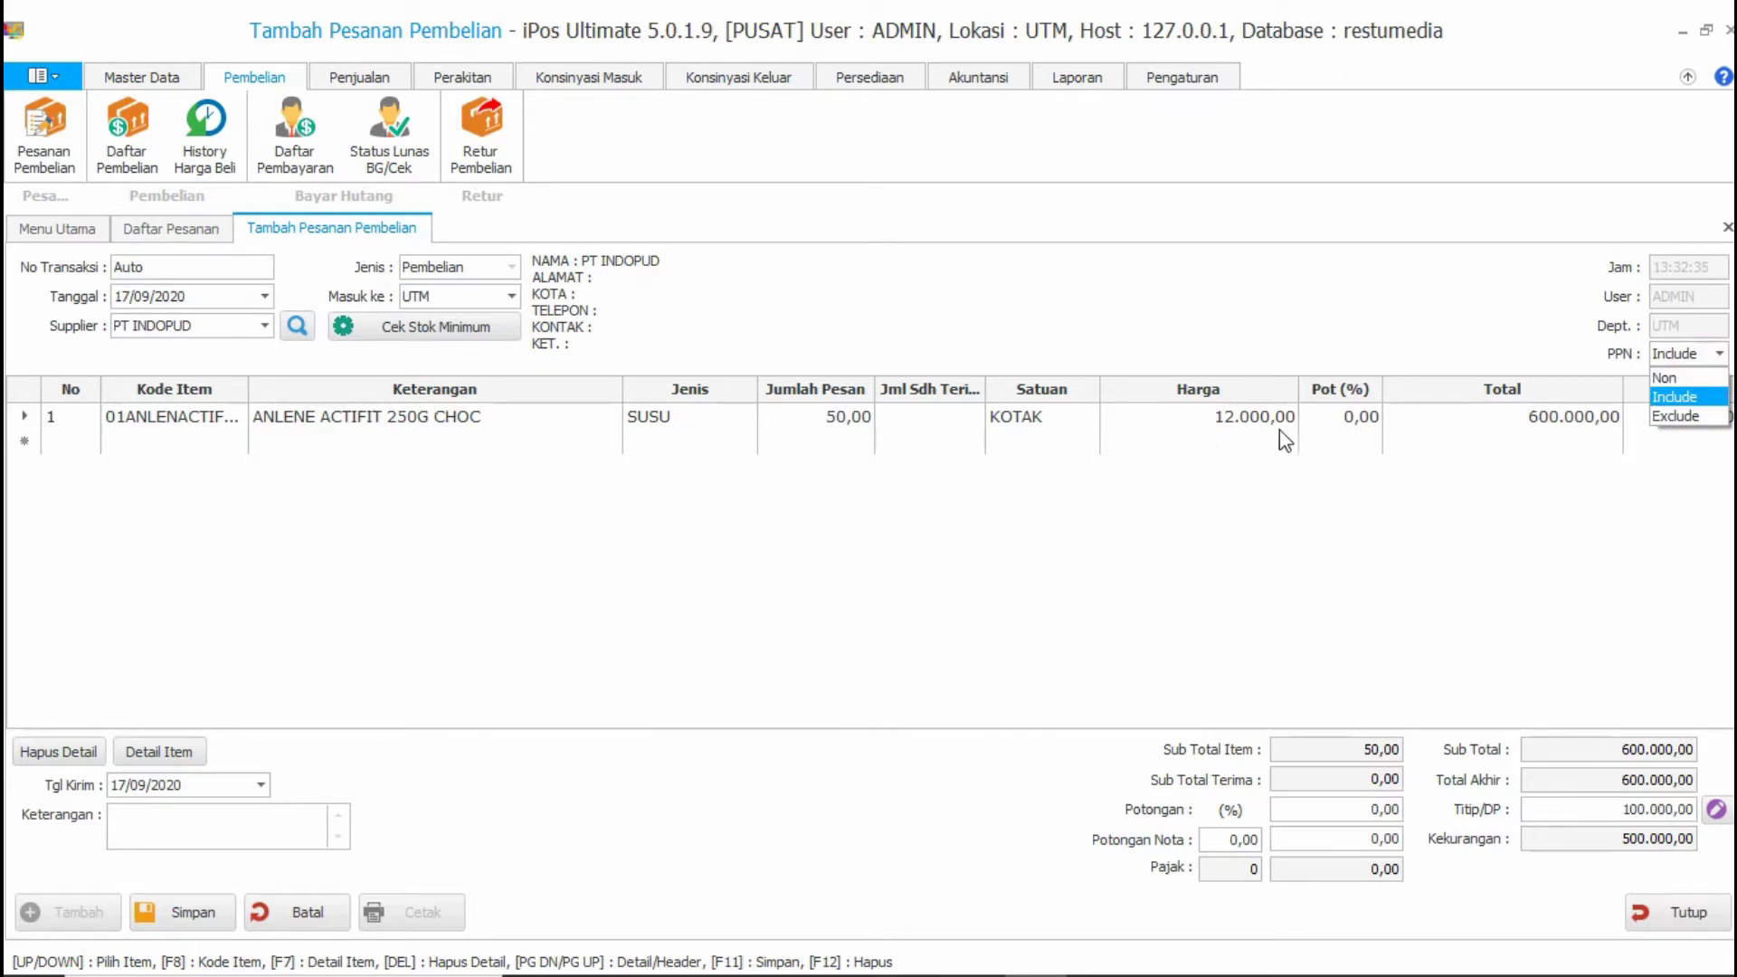
click(1685, 354)
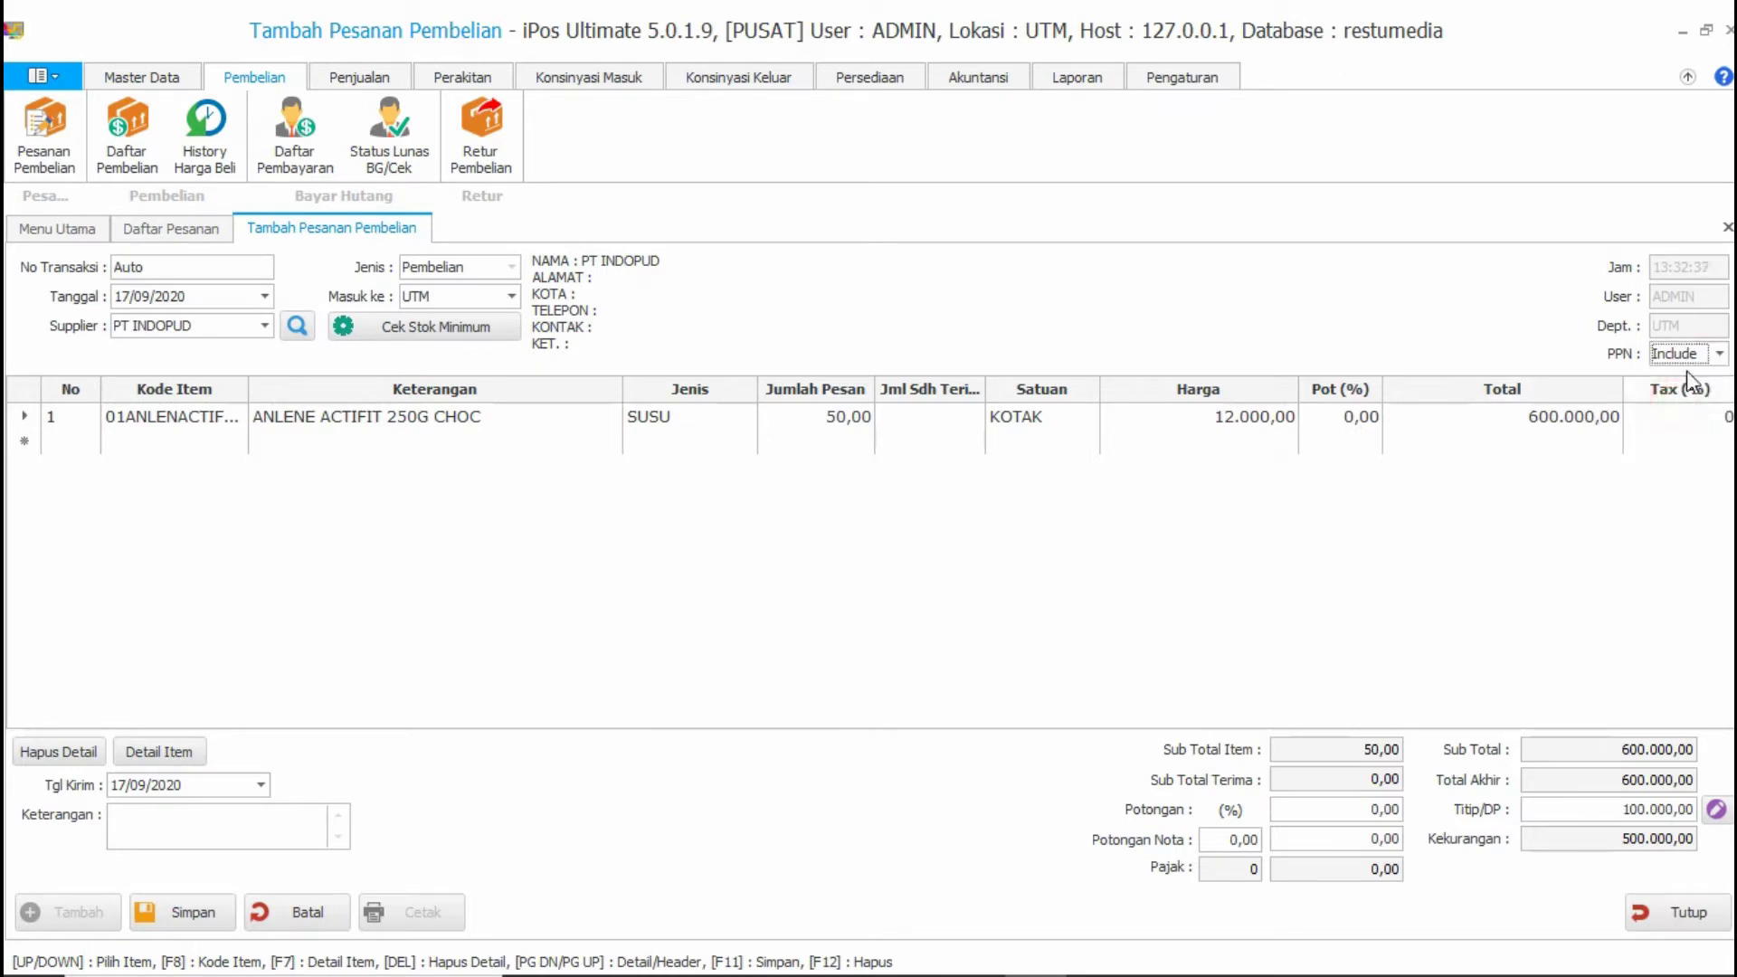
click(1685, 353)
click(1675, 416)
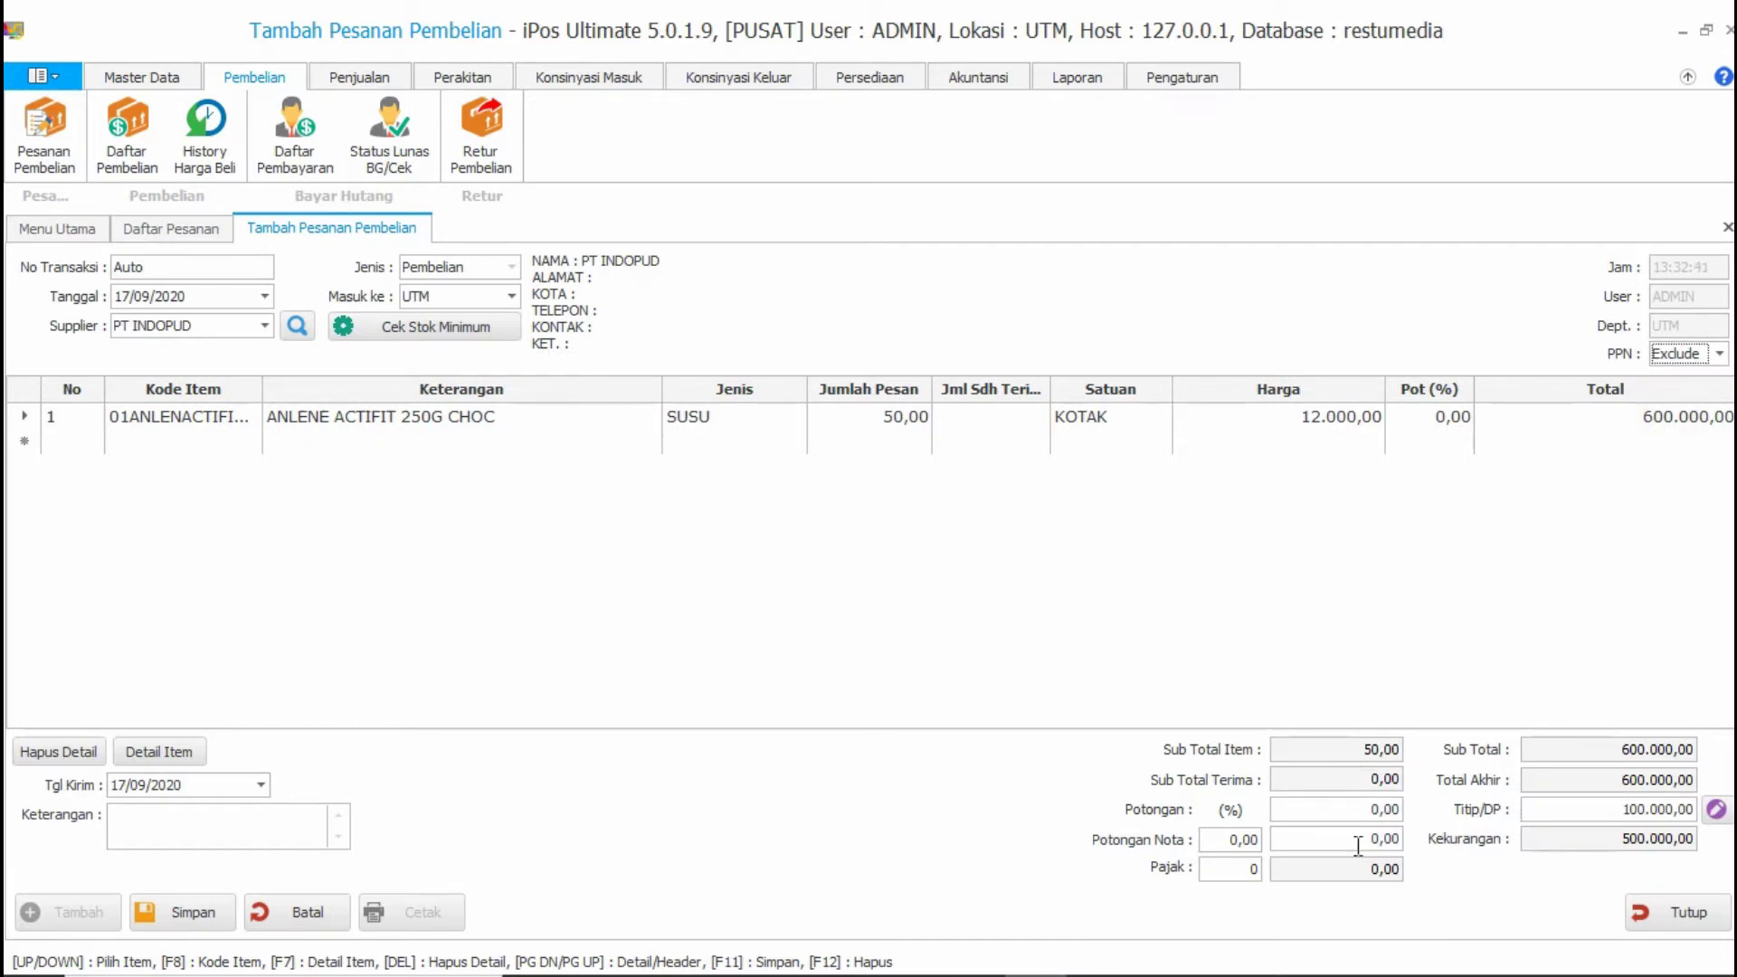
click(1234, 869)
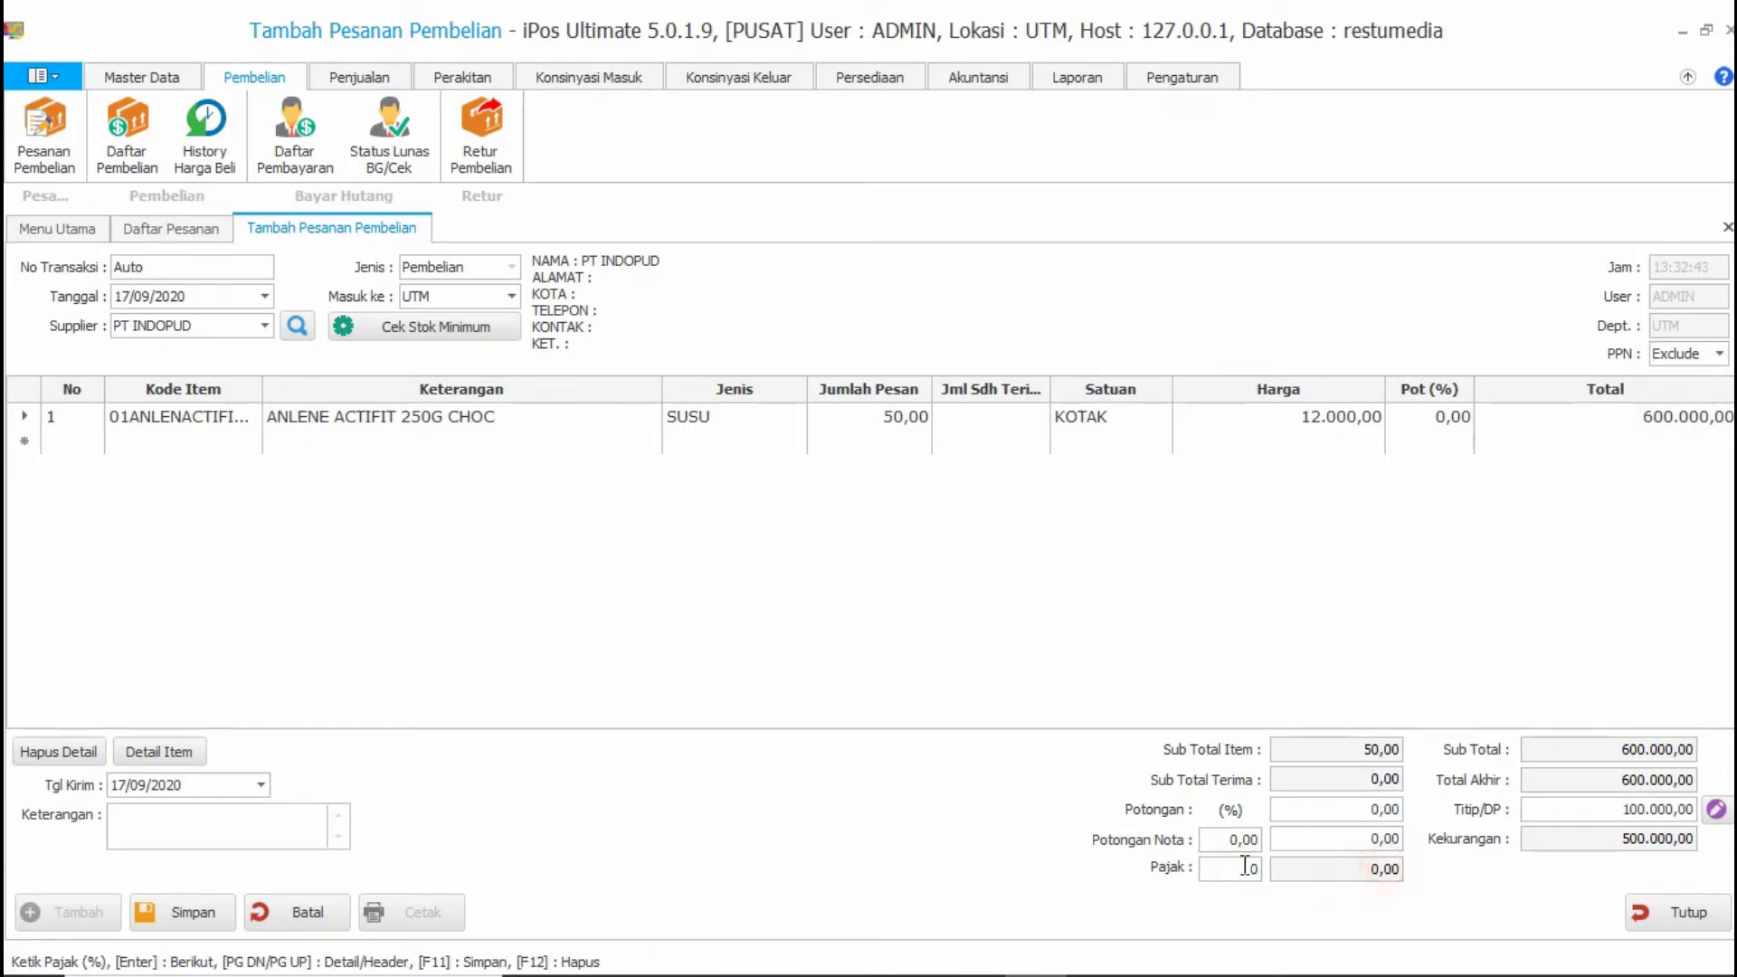
click(1251, 868)
click(1685, 354)
click(1675, 415)
- Enter a tax rate (Pajak) of 100 percent for the order and correct it to 10 percent
click(1248, 867)
text(100)
key(Return)
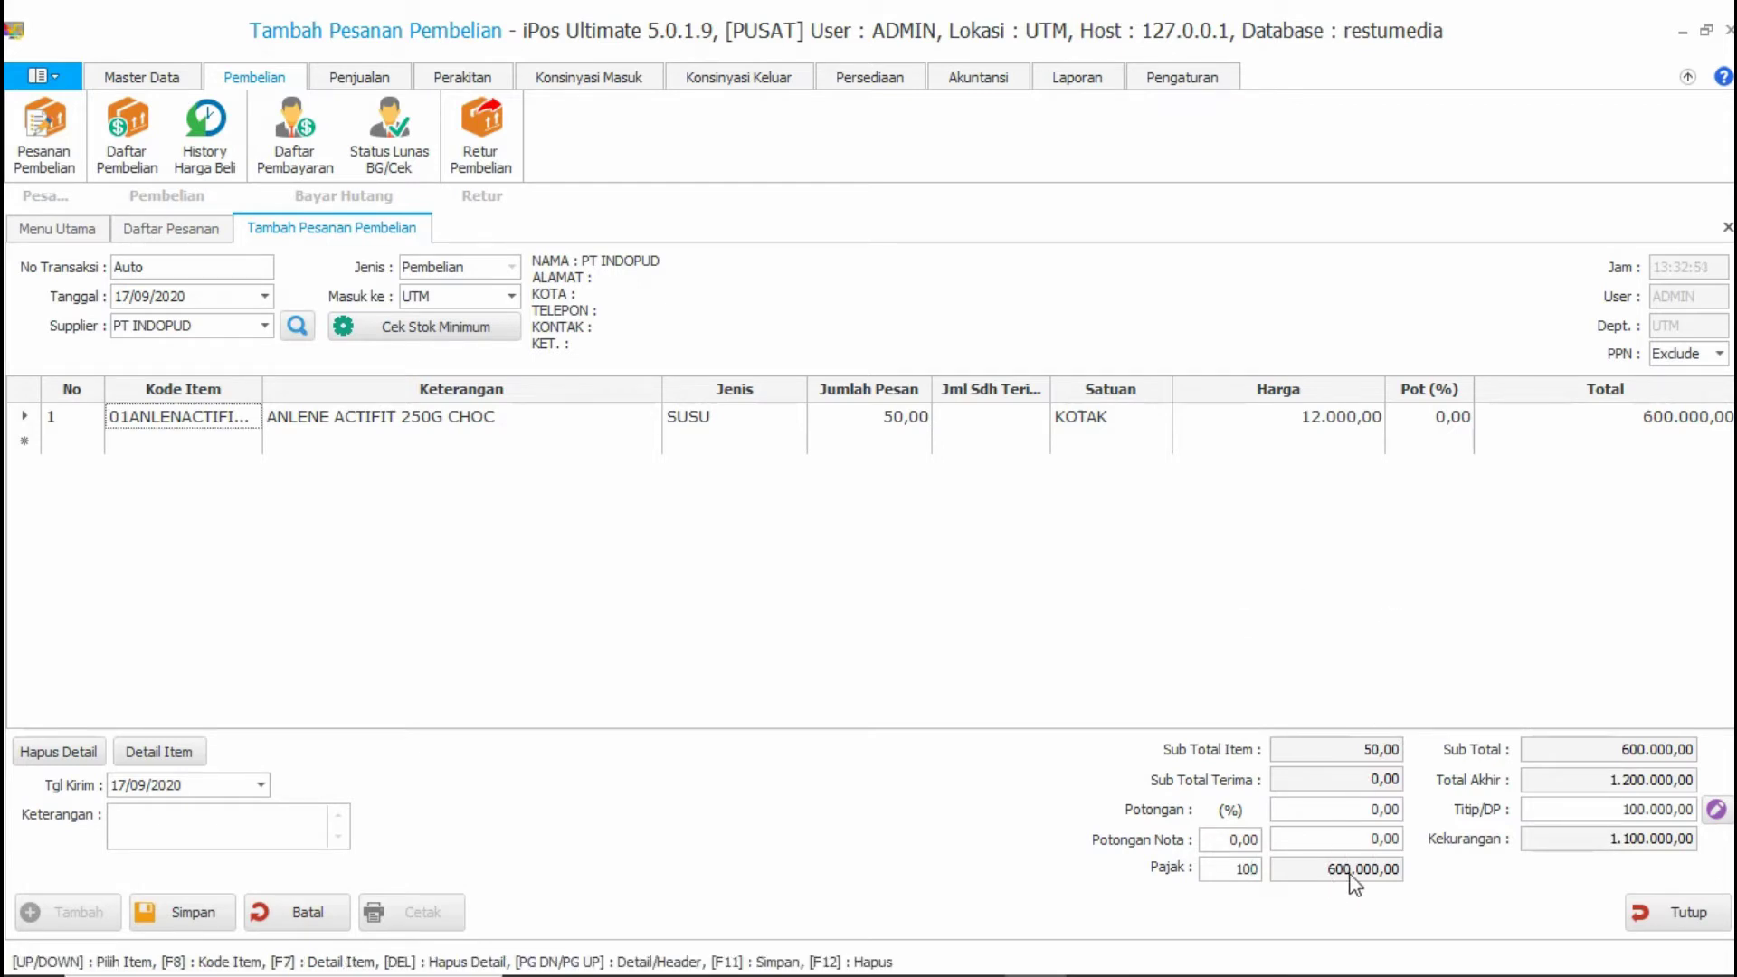
click(1227, 875)
key(BackSpace)
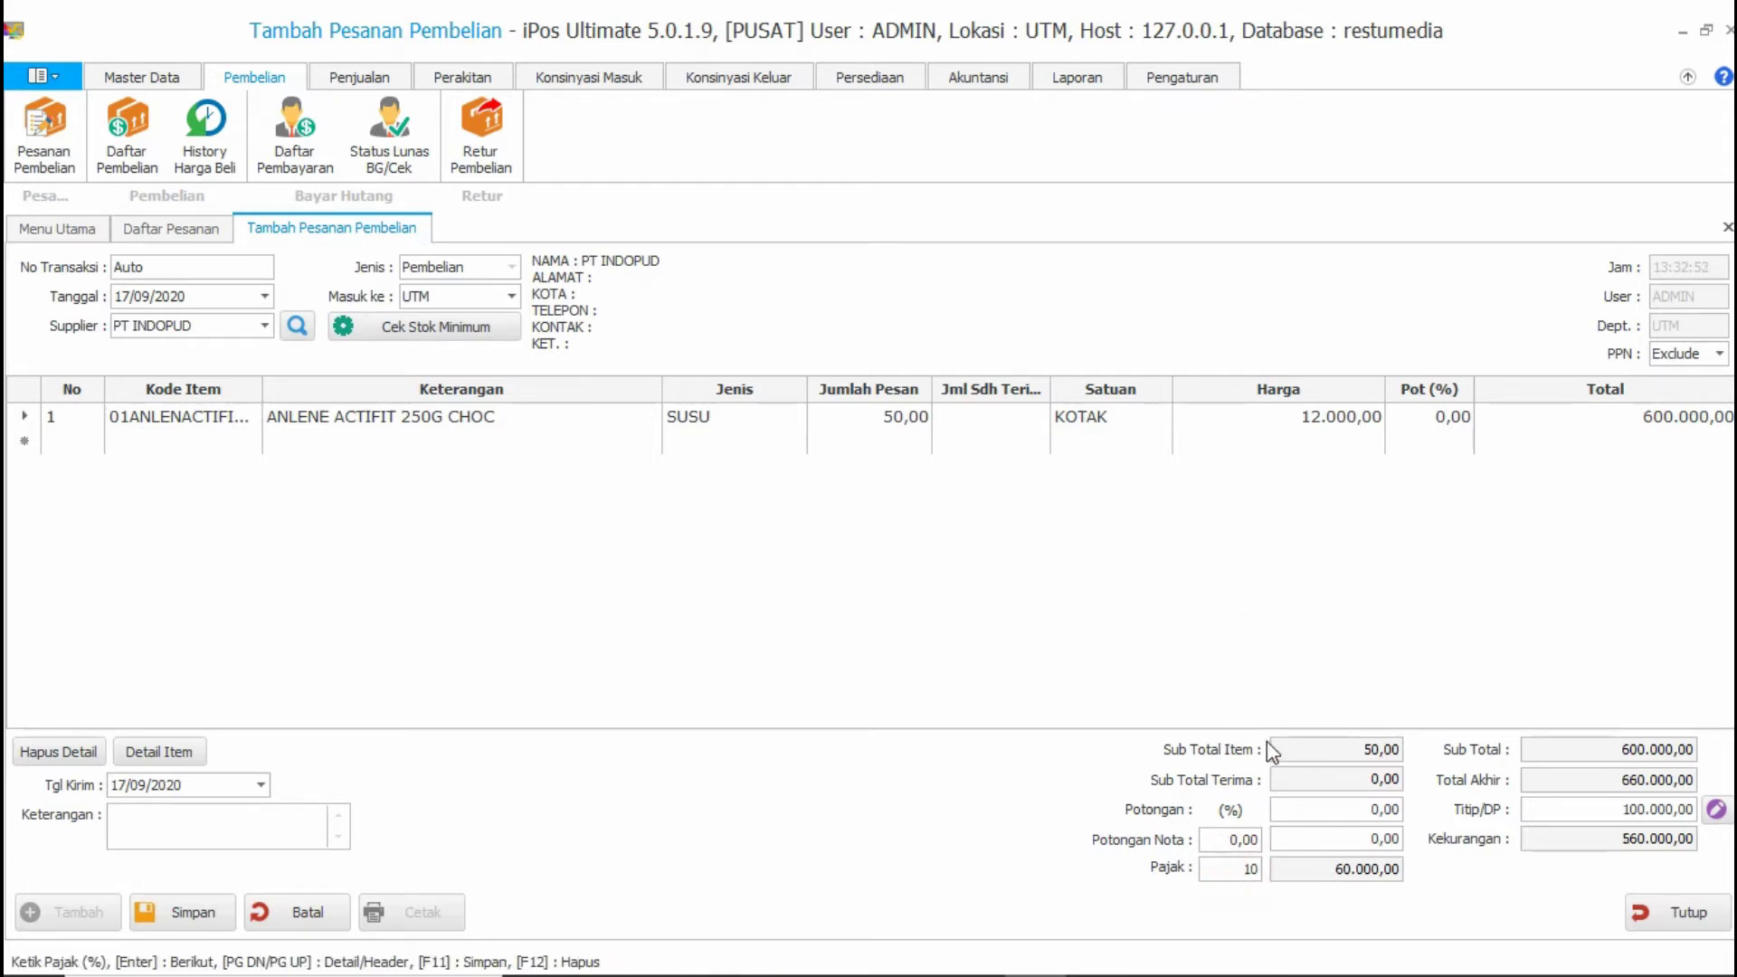
click(1280, 686)
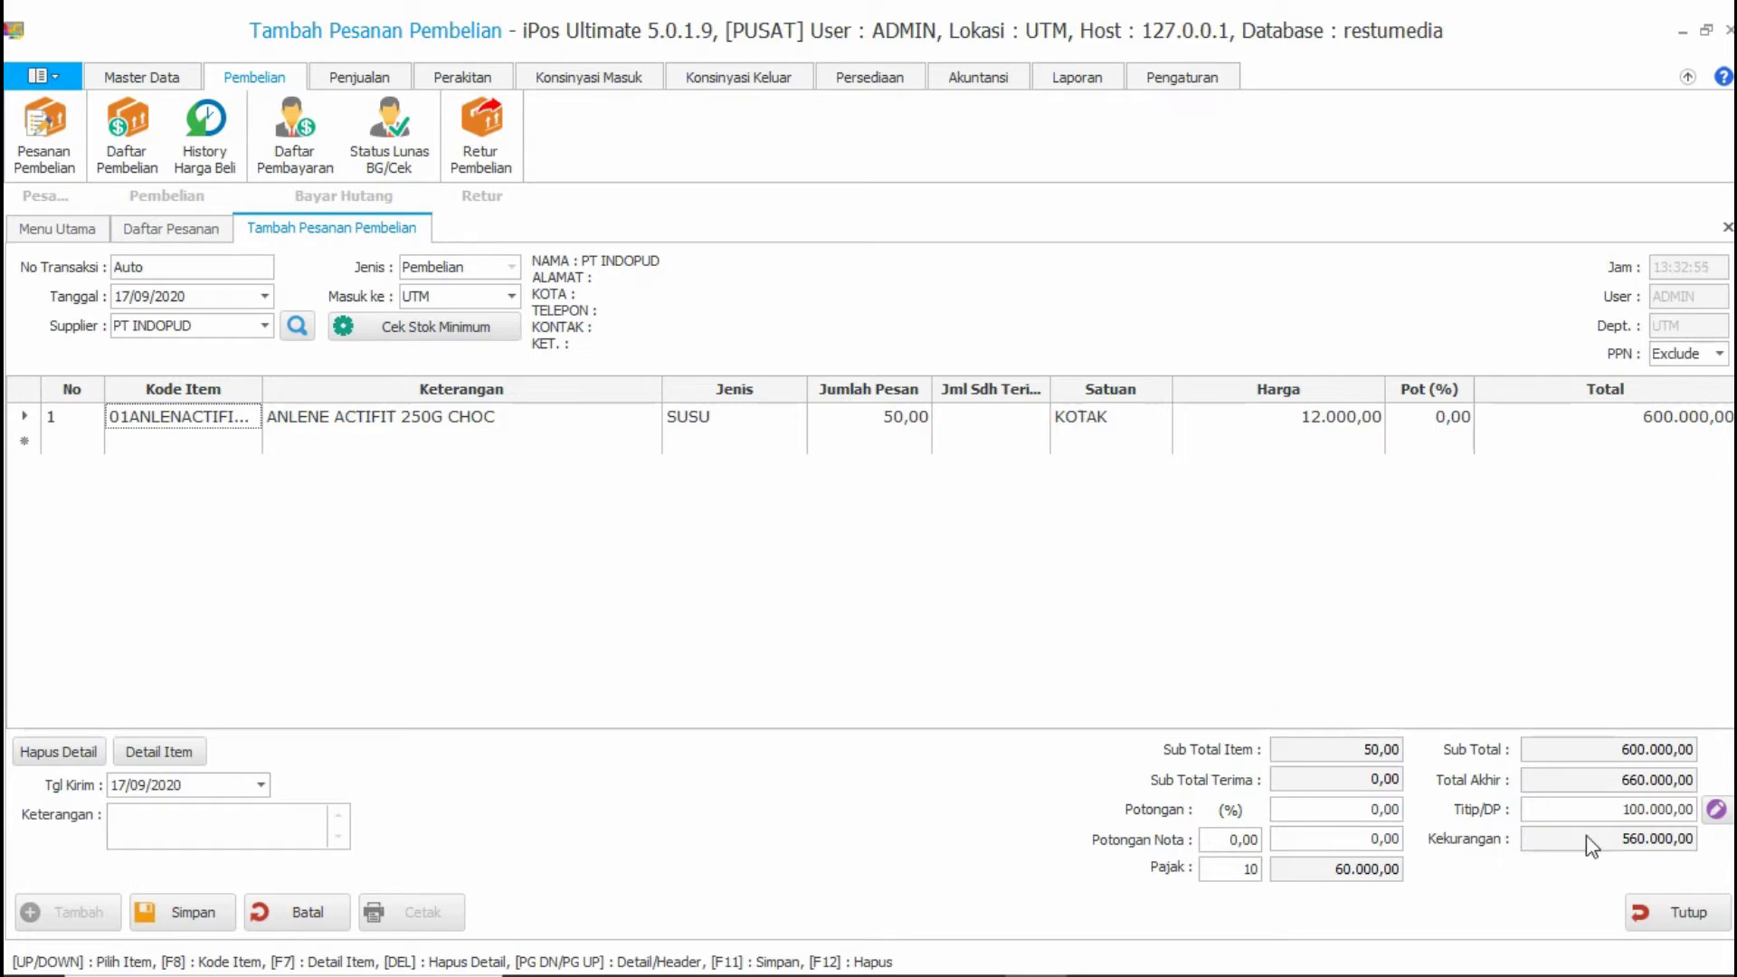
- Set the order's PPN option back to Include
click(1719, 354)
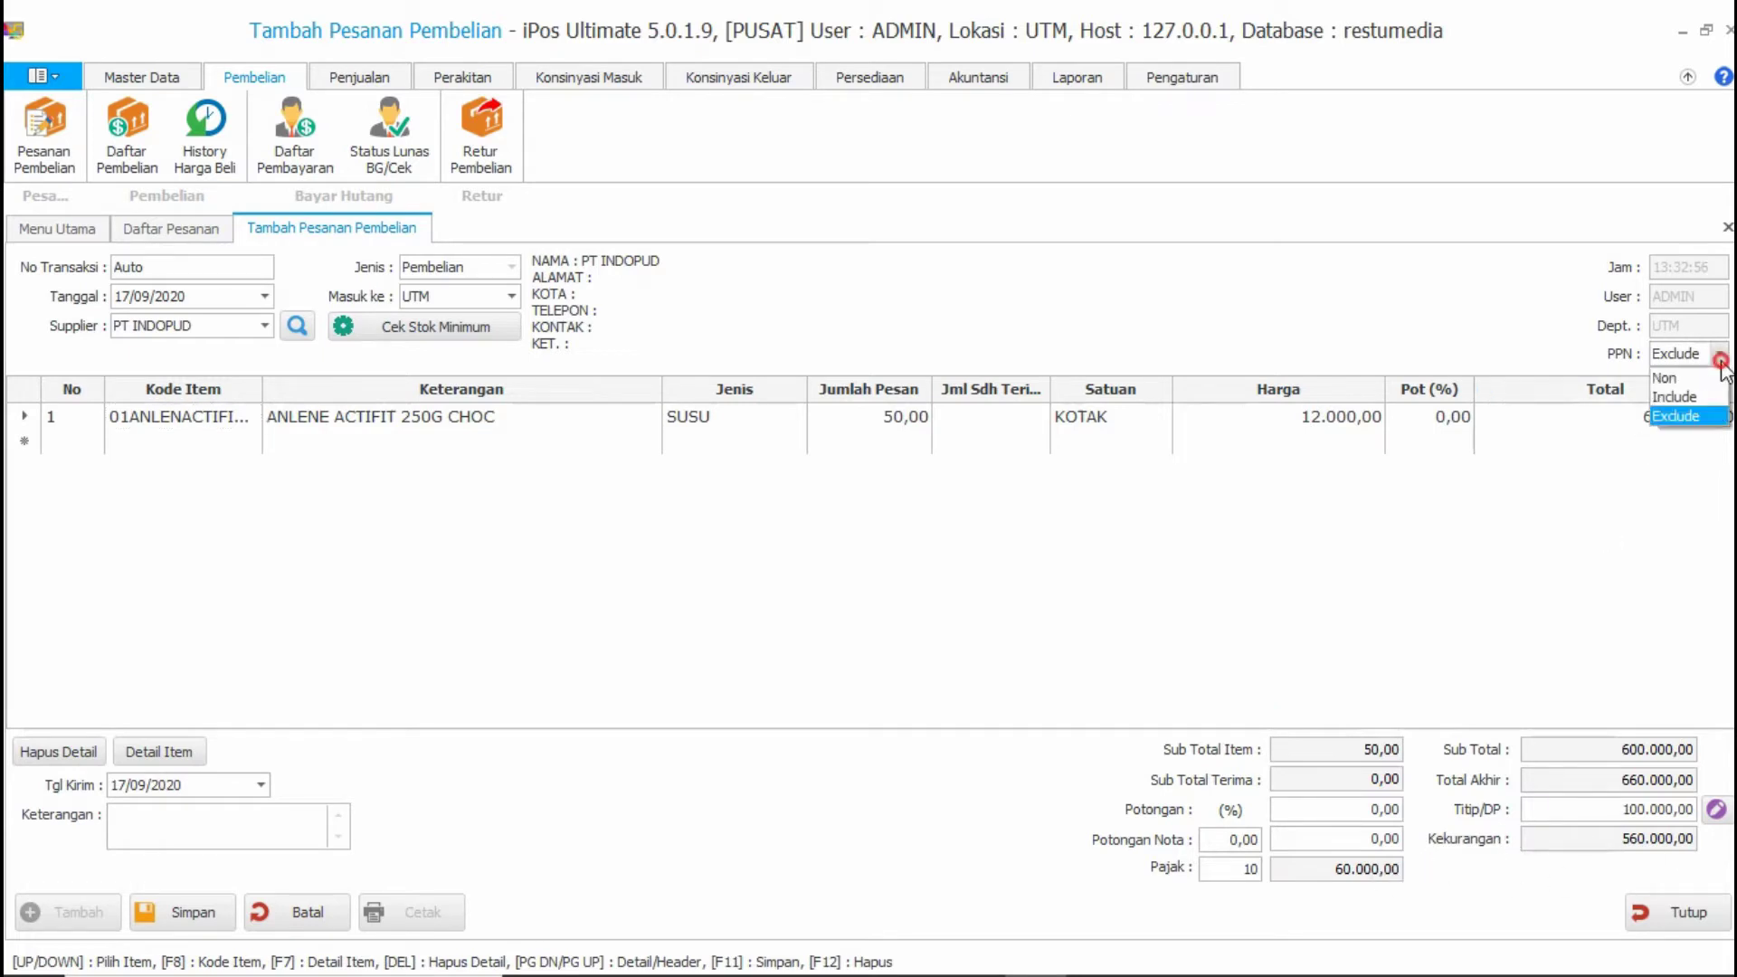
click(1670, 397)
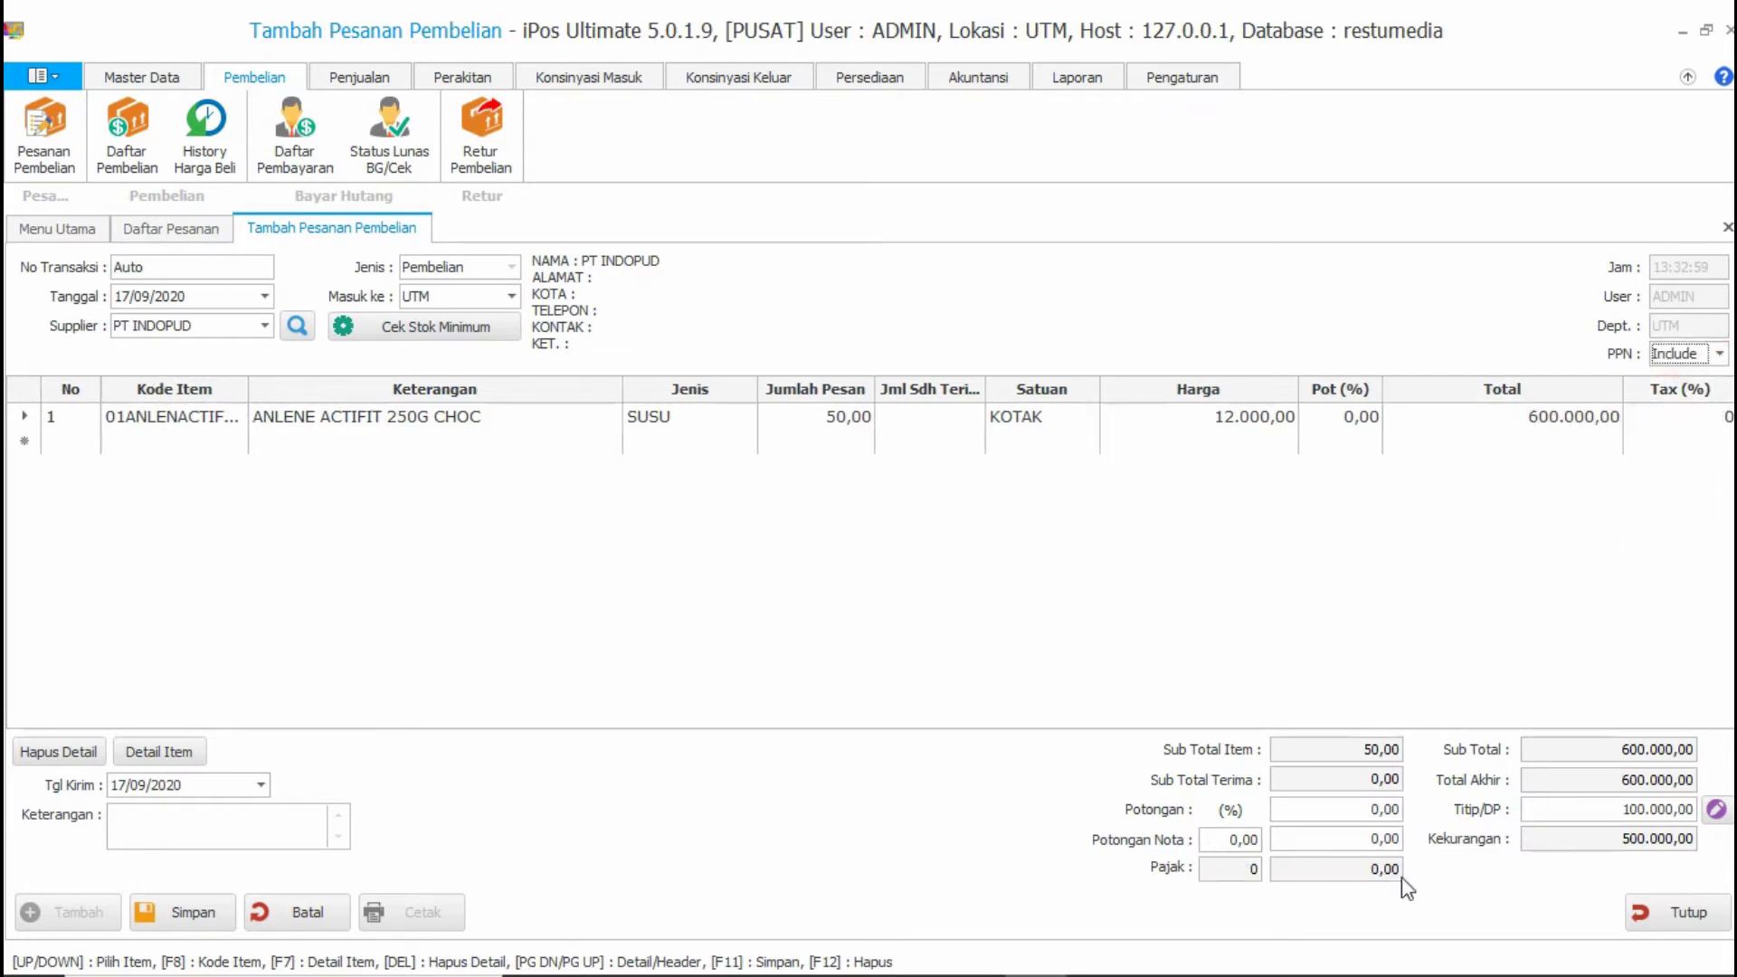
click(1249, 868)
- Save the purchase order and dismiss the activation check and the confirmation message
click(194, 910)
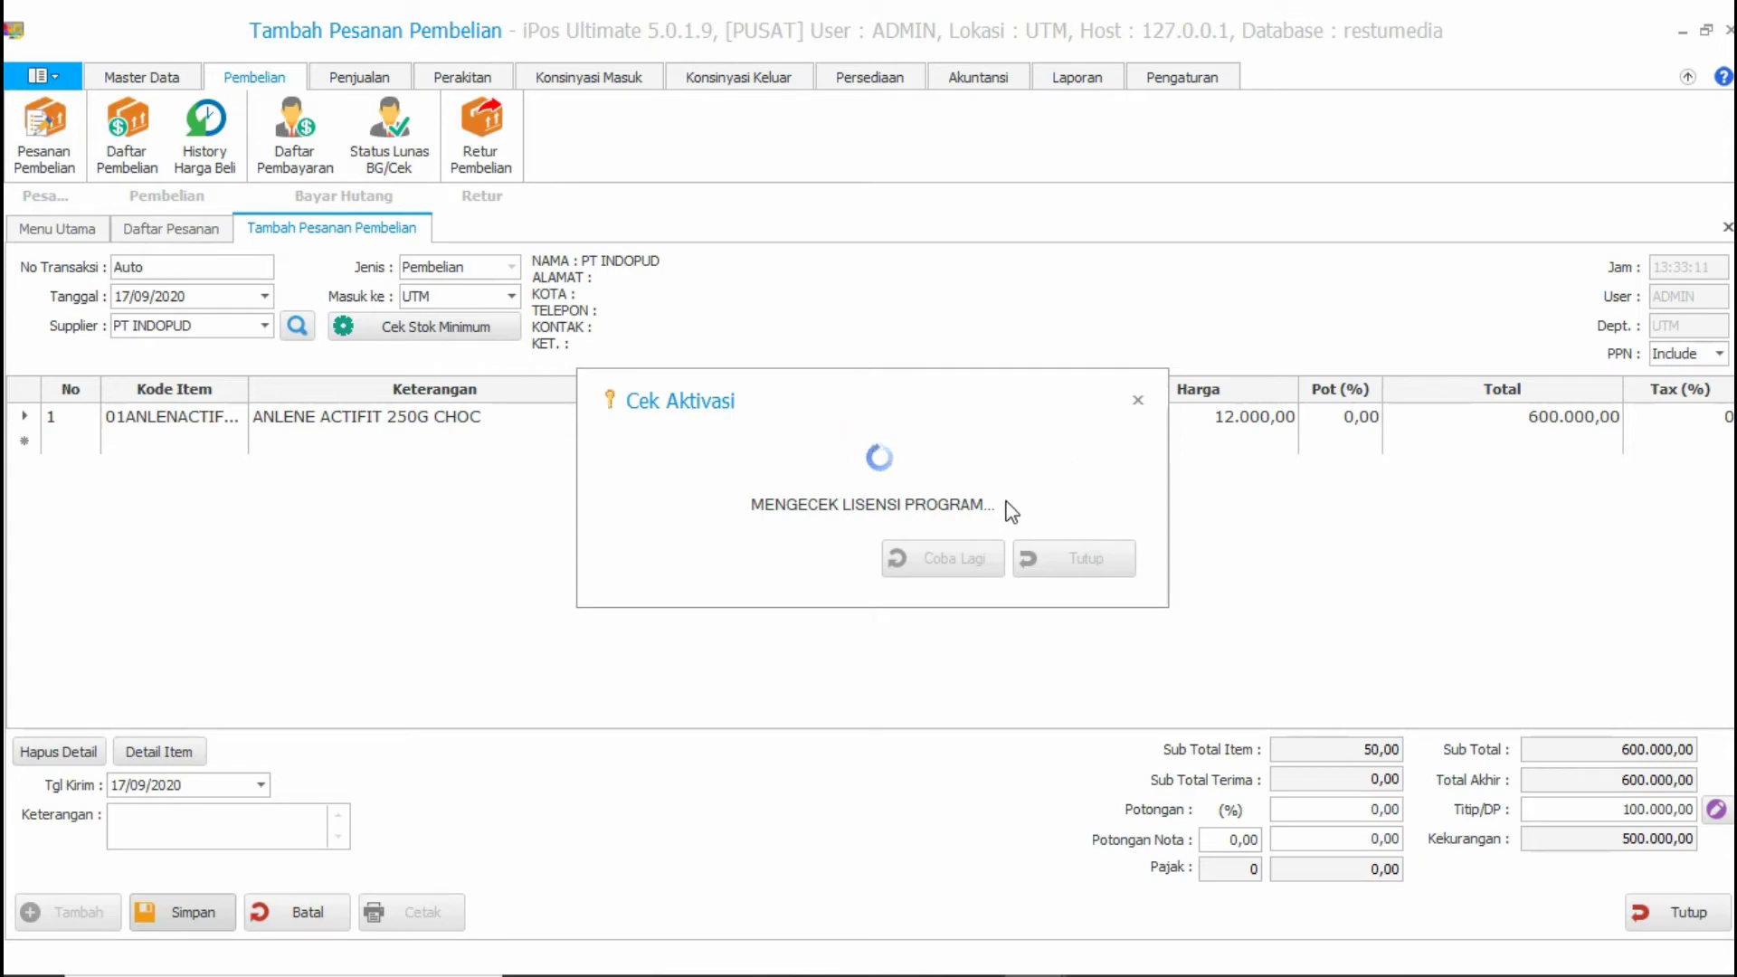
click(1139, 401)
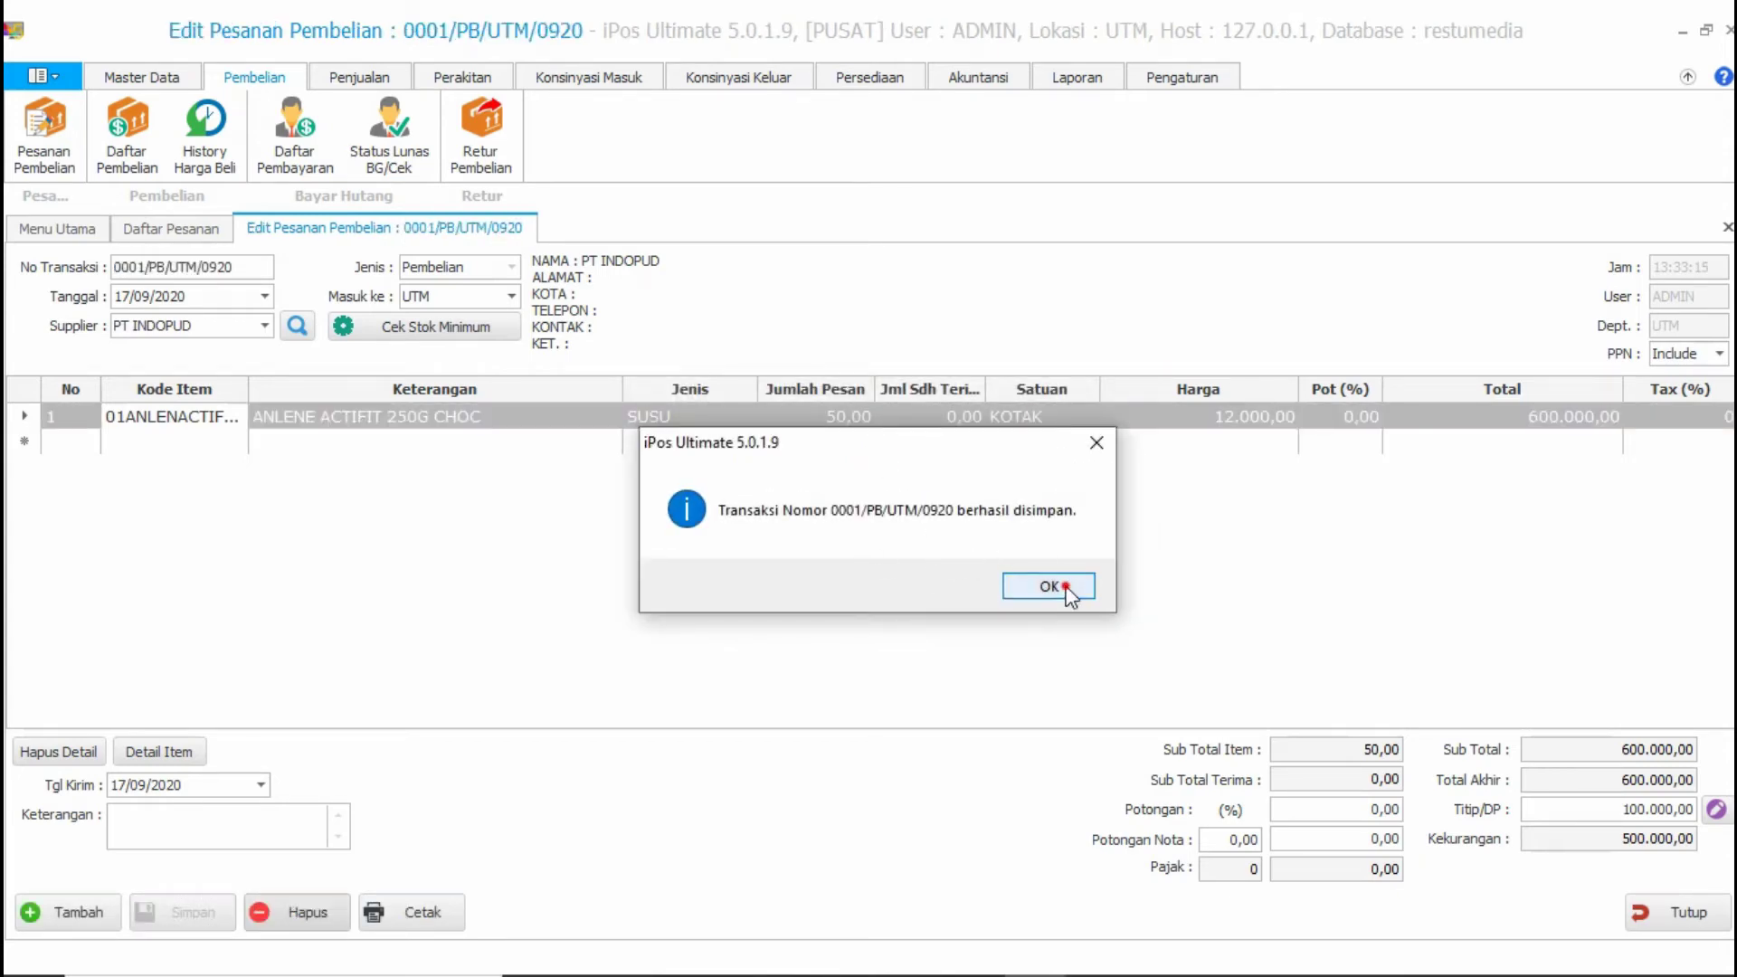
click(1054, 585)
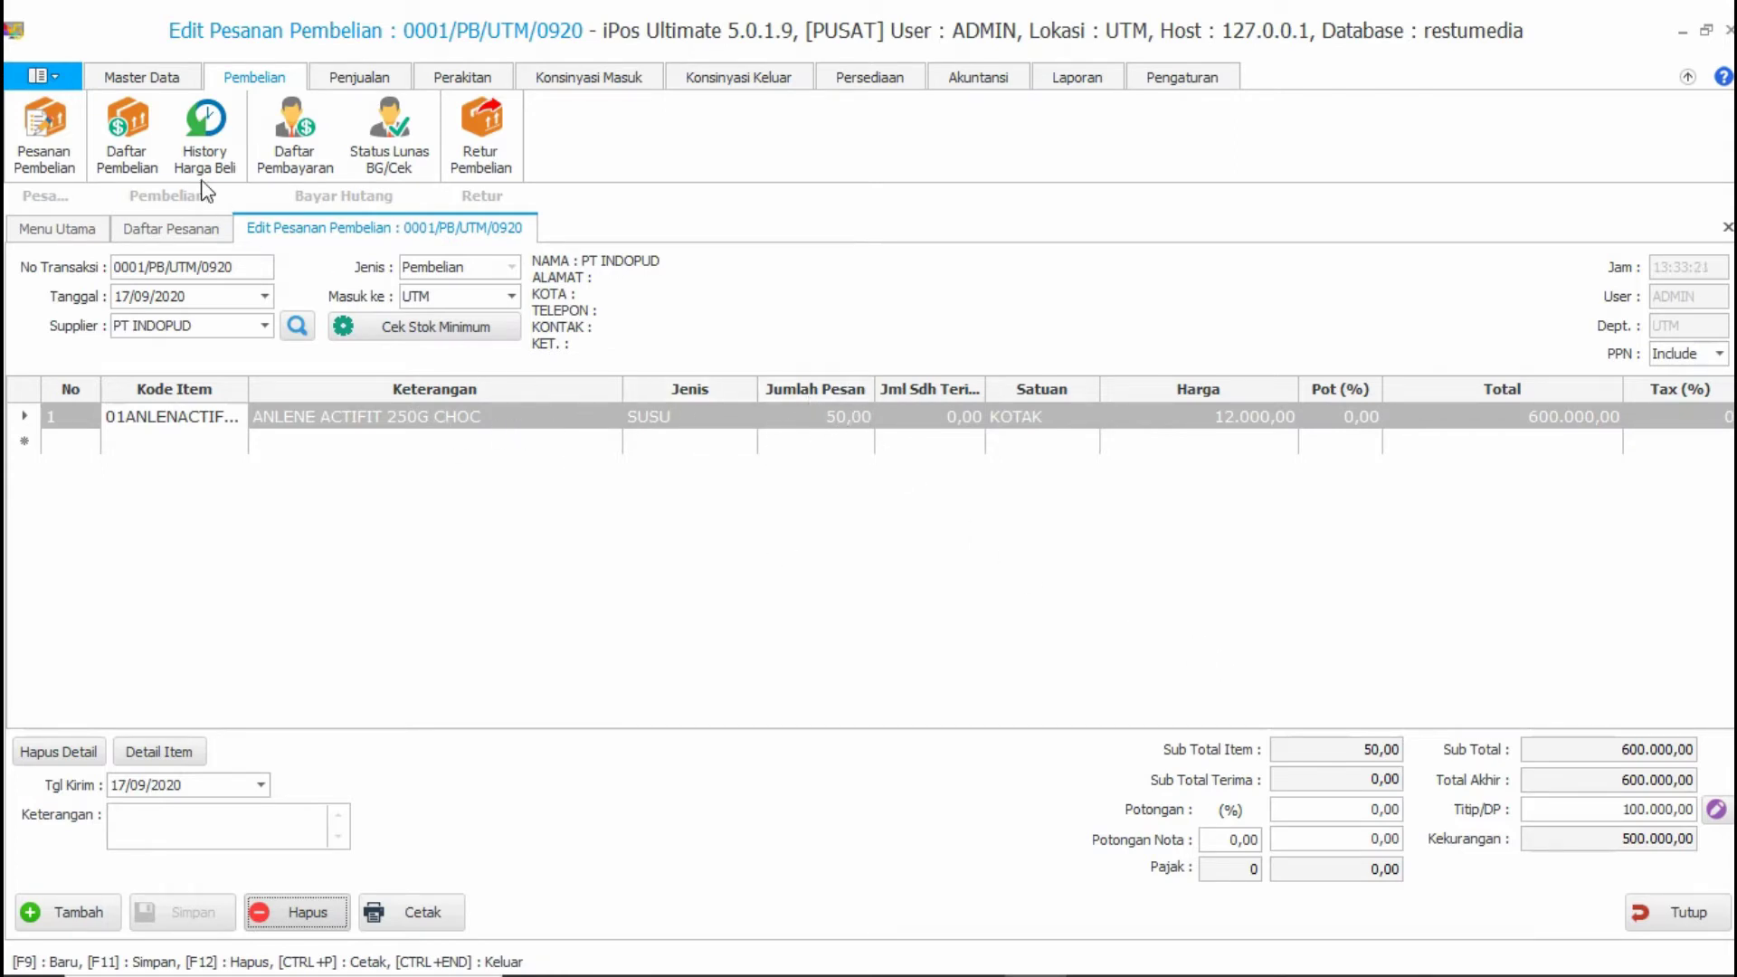
- Open the master item list and check the stock of ANLENE ACTIFIT 250G CHOC
click(141, 77)
click(132, 159)
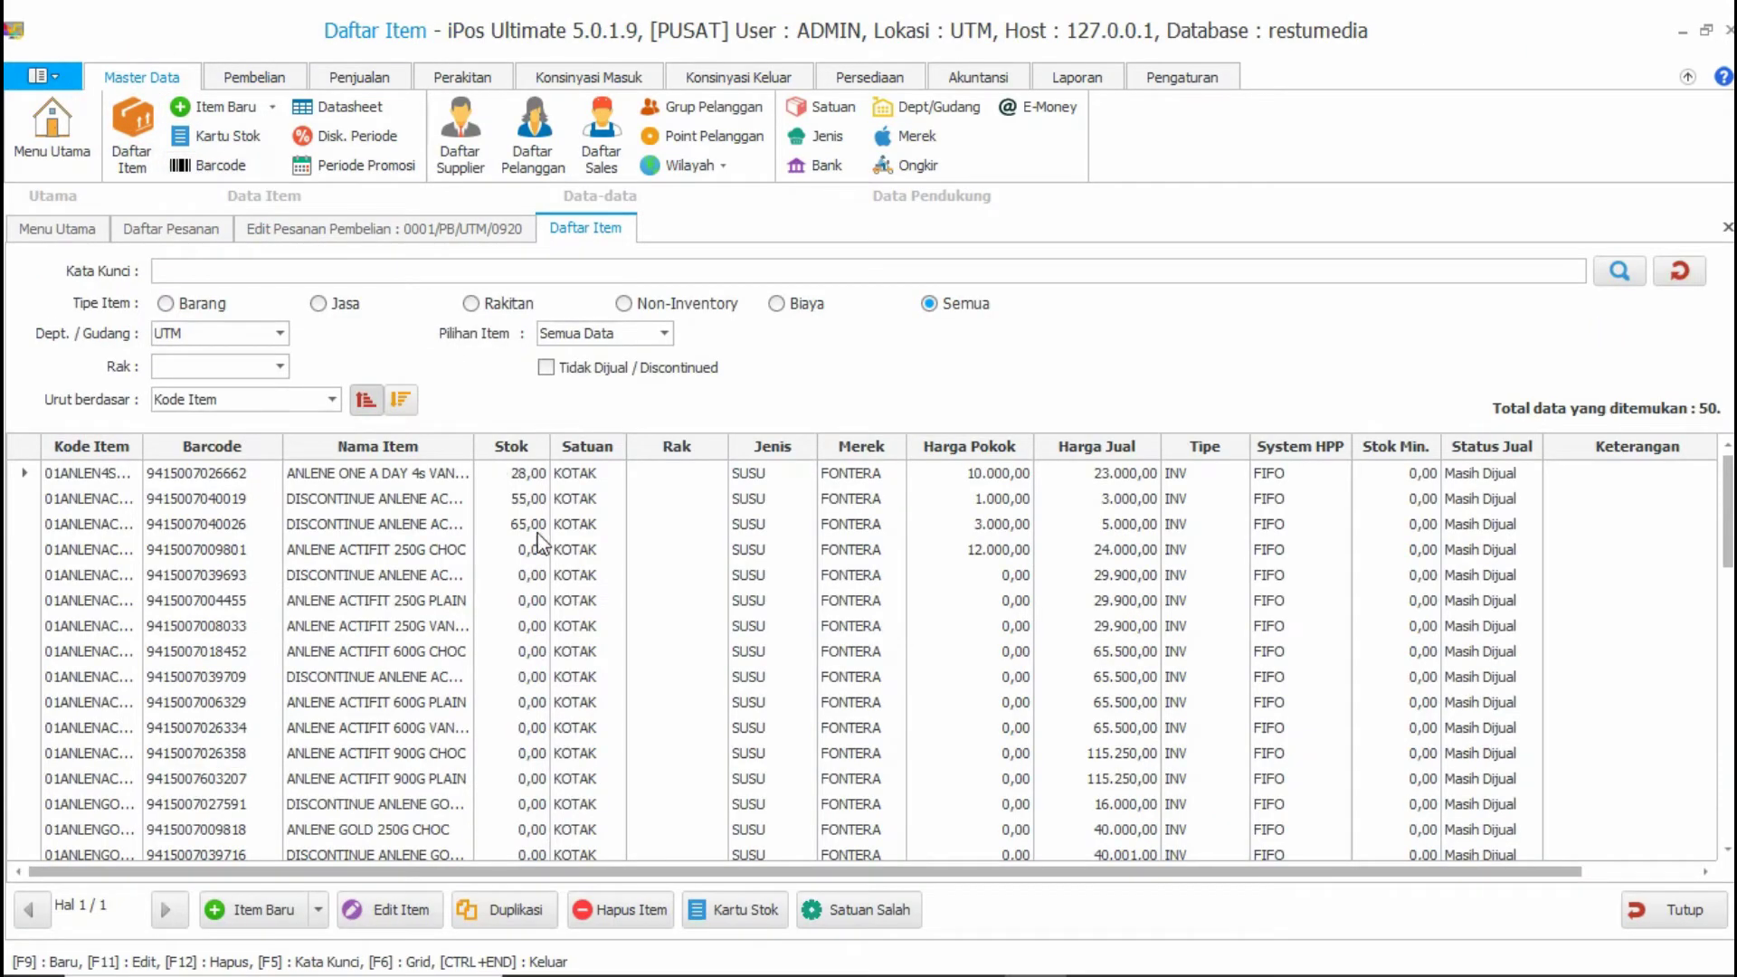
click(435, 552)
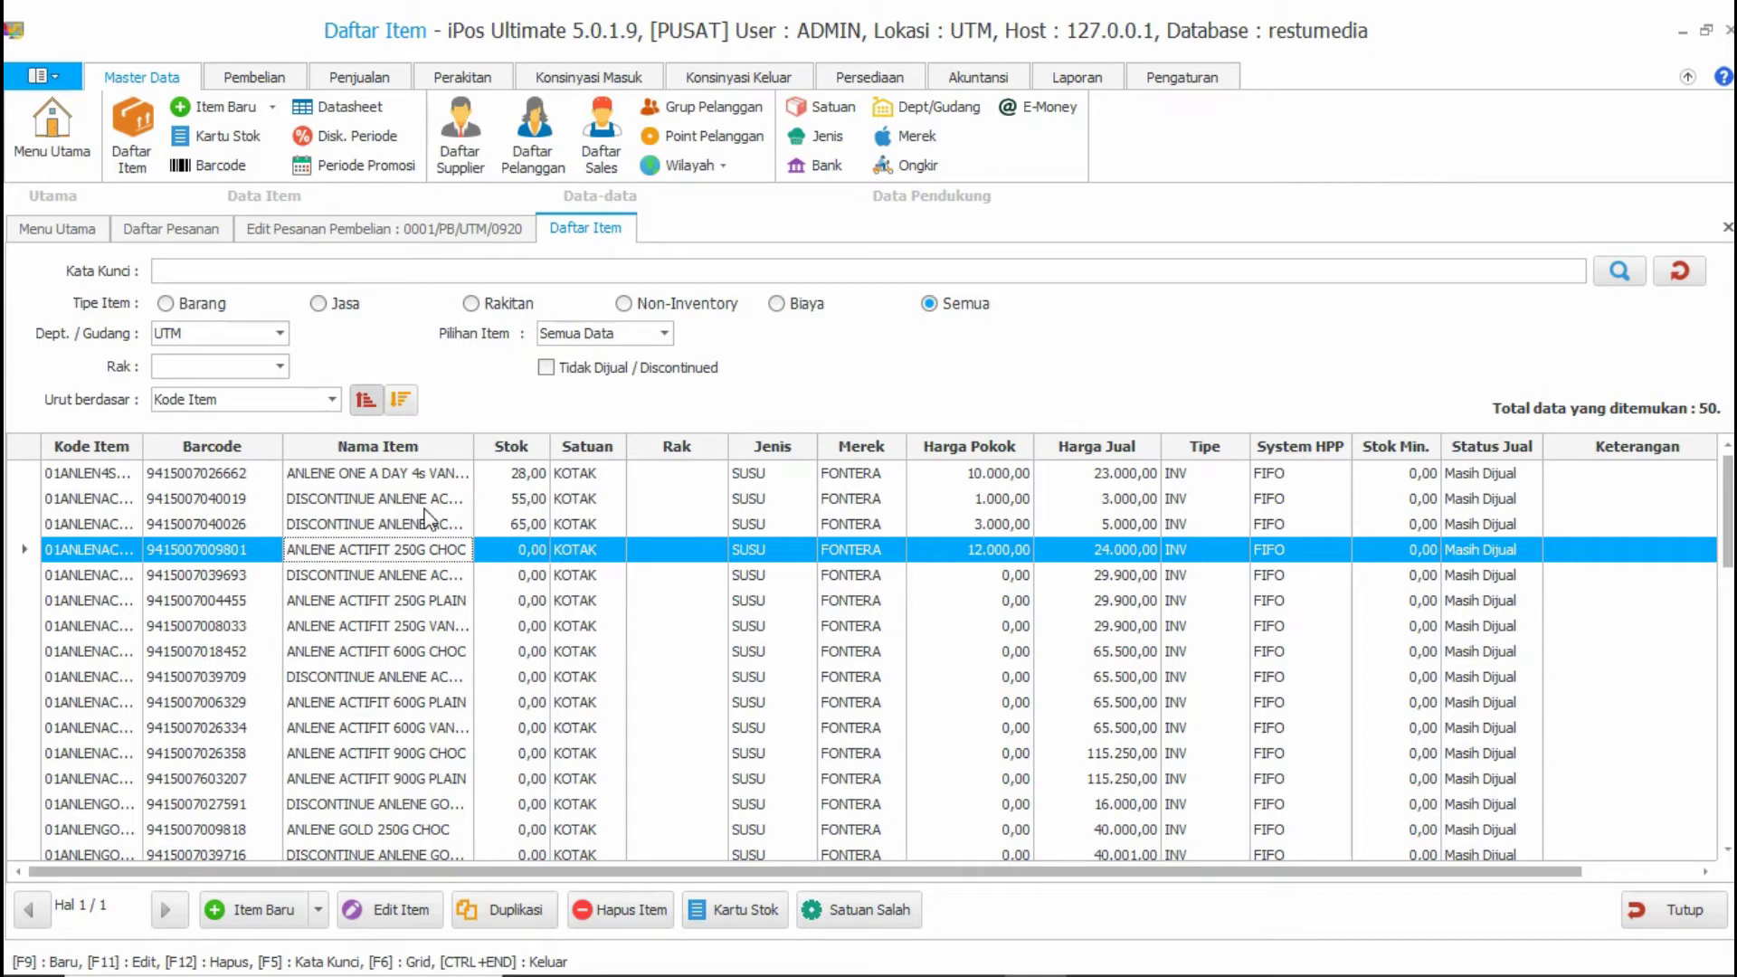
- Open the purchase list (Daftar Pembelian) and start a new purchase with PT INDOPUD as the supplier
click(240, 81)
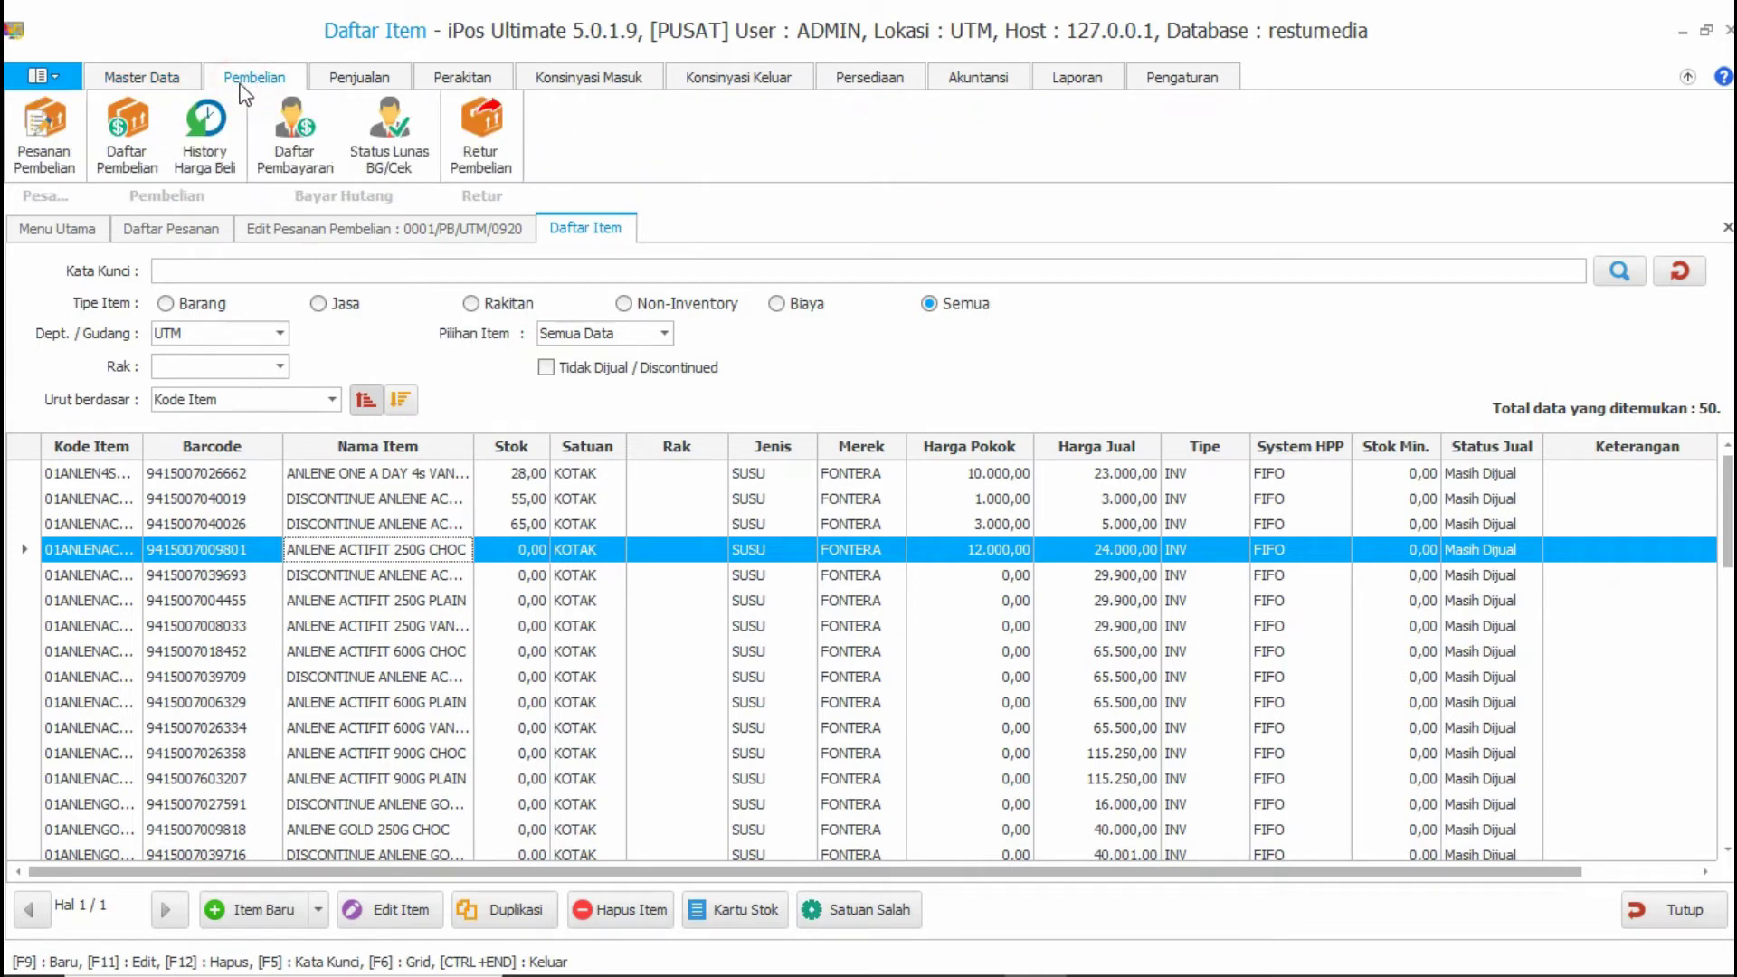
click(269, 164)
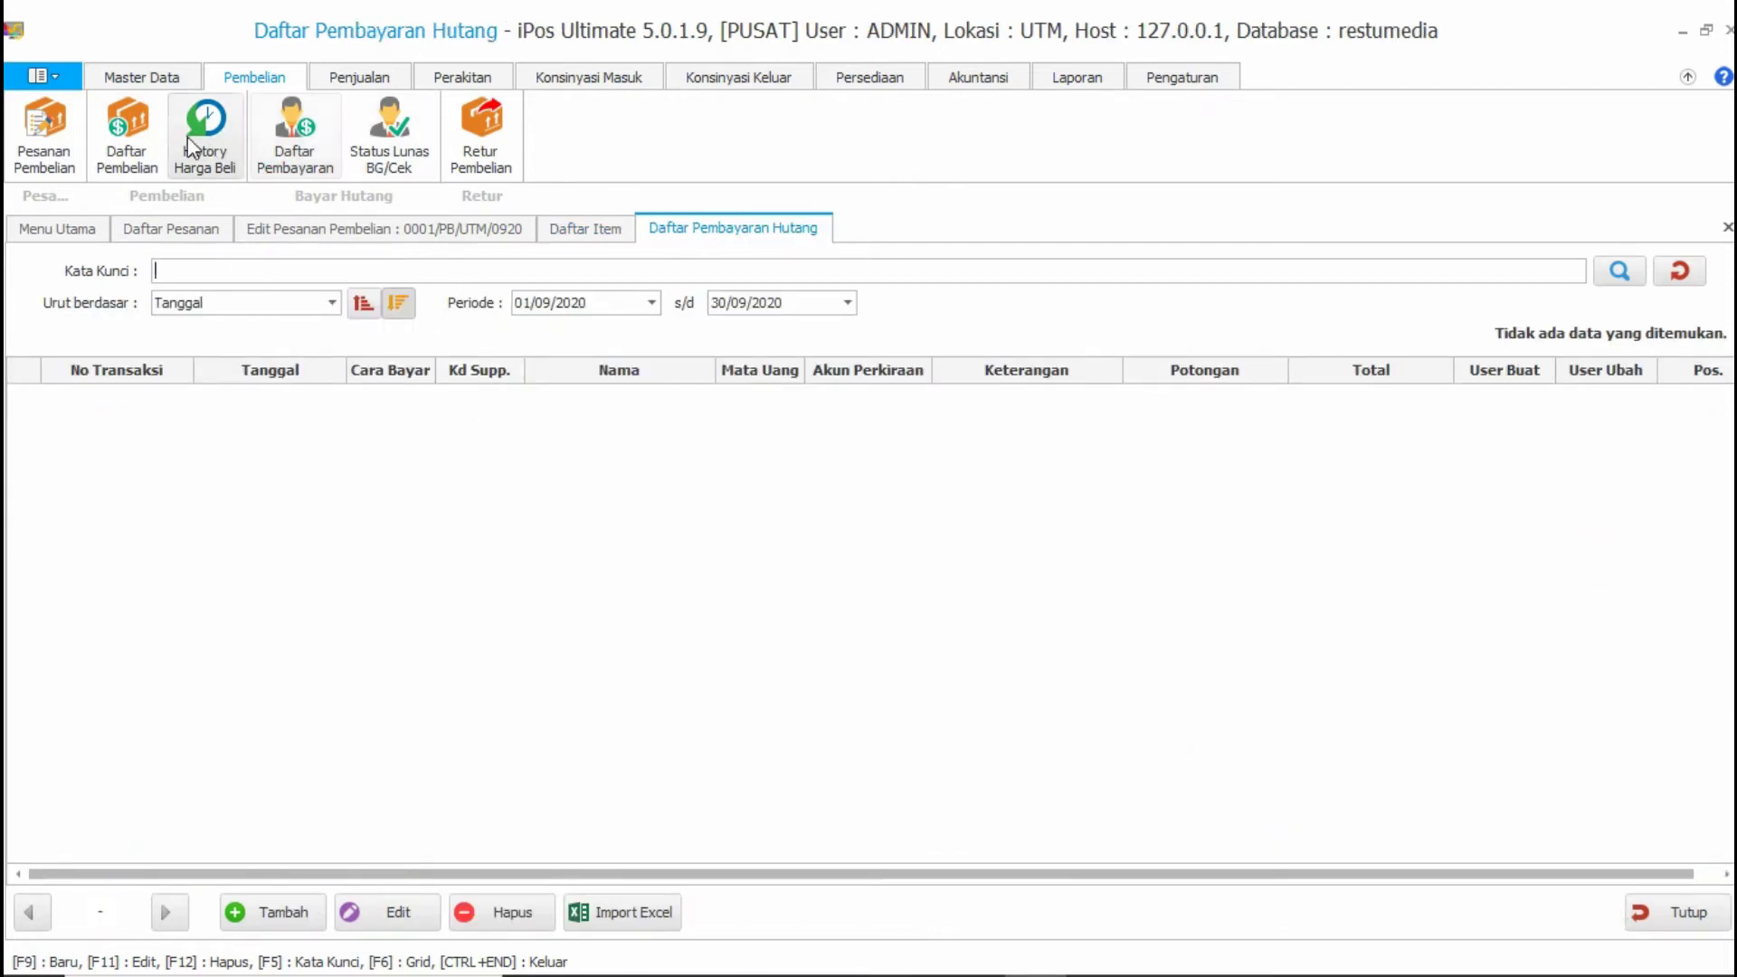
click(127, 145)
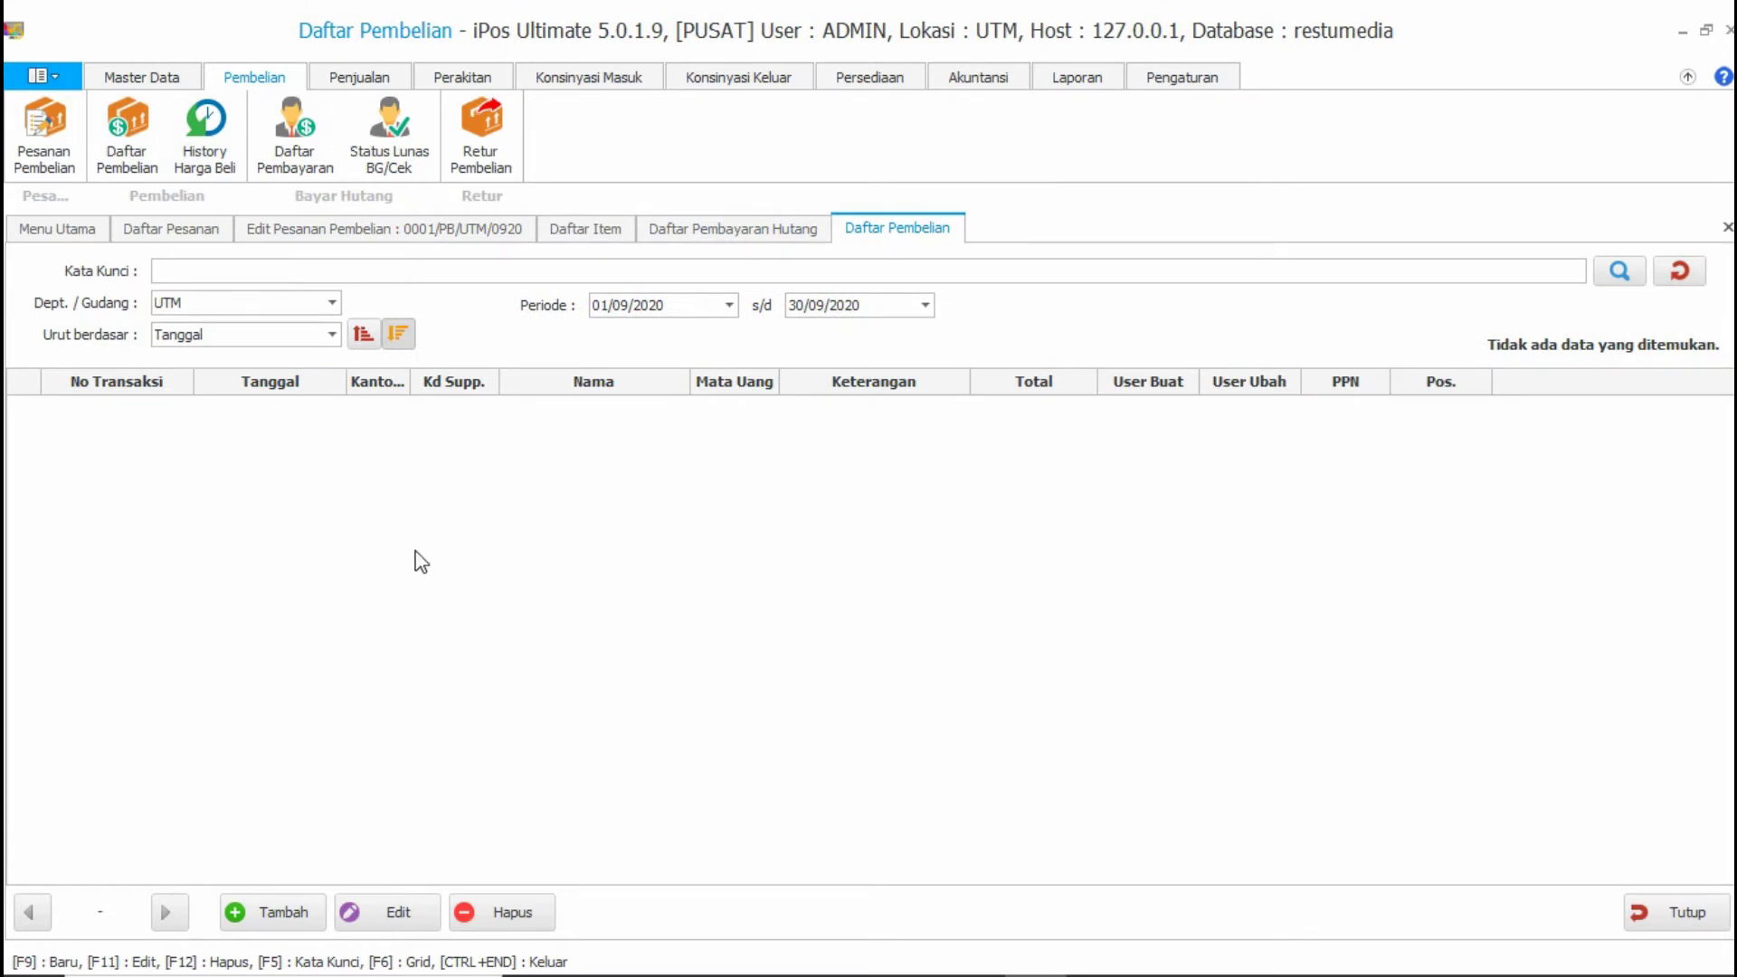
click(288, 905)
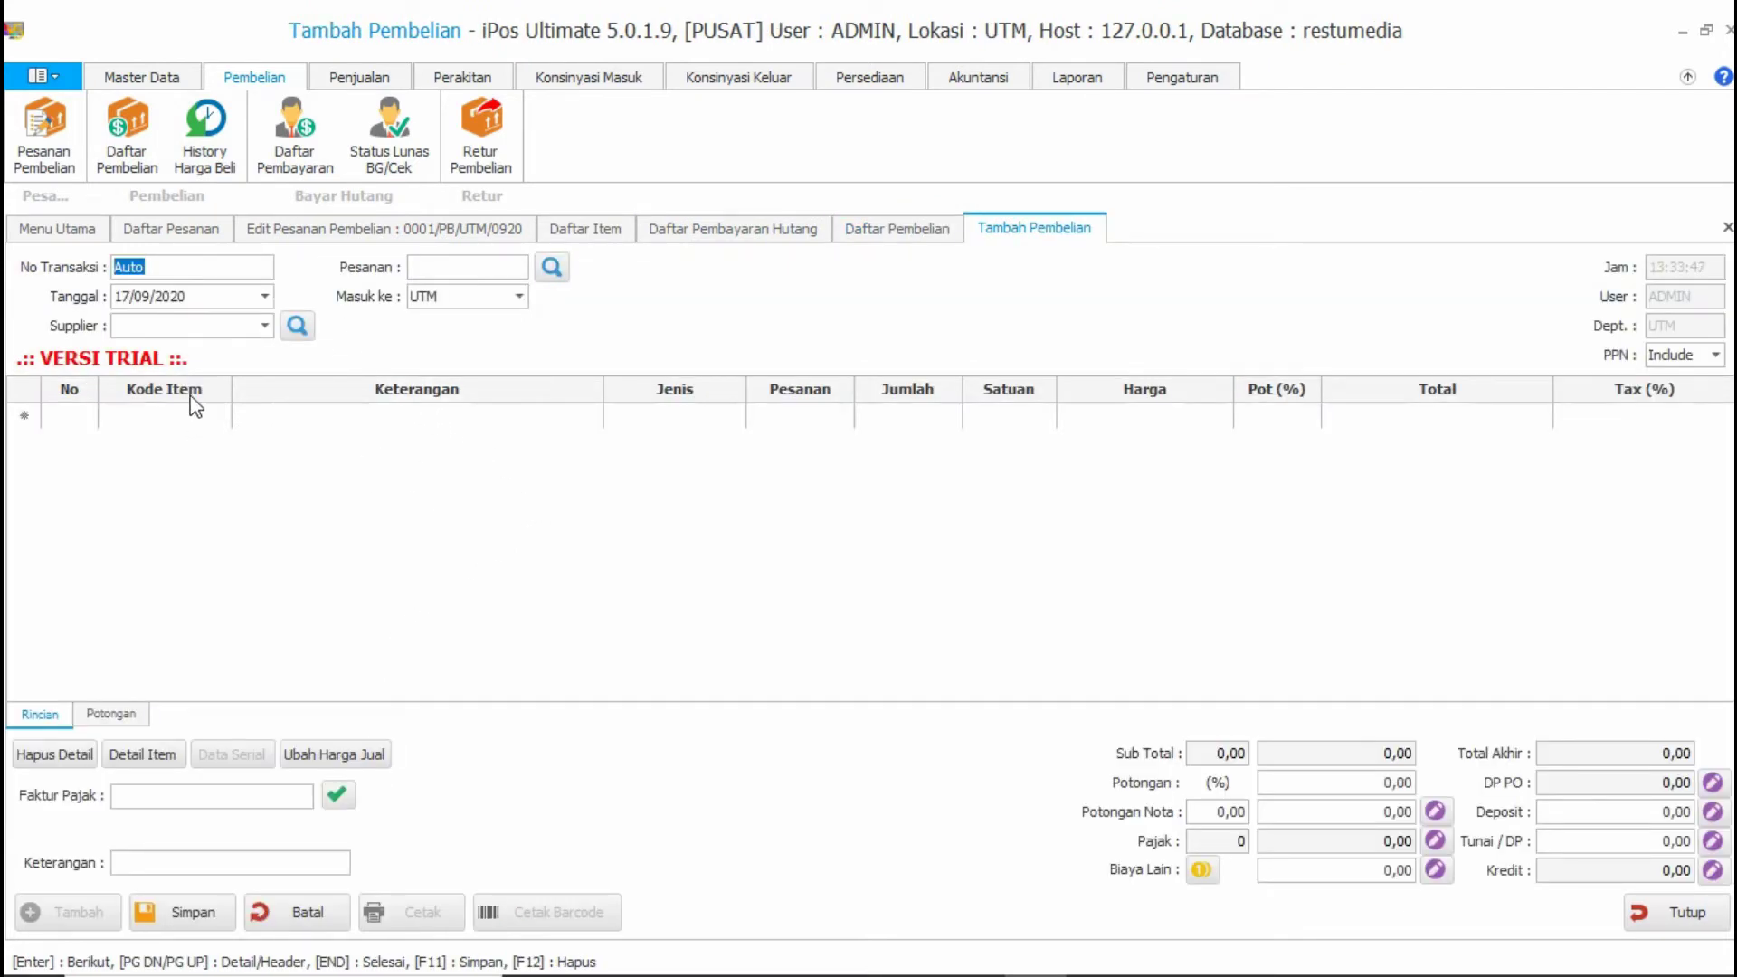
click(265, 325)
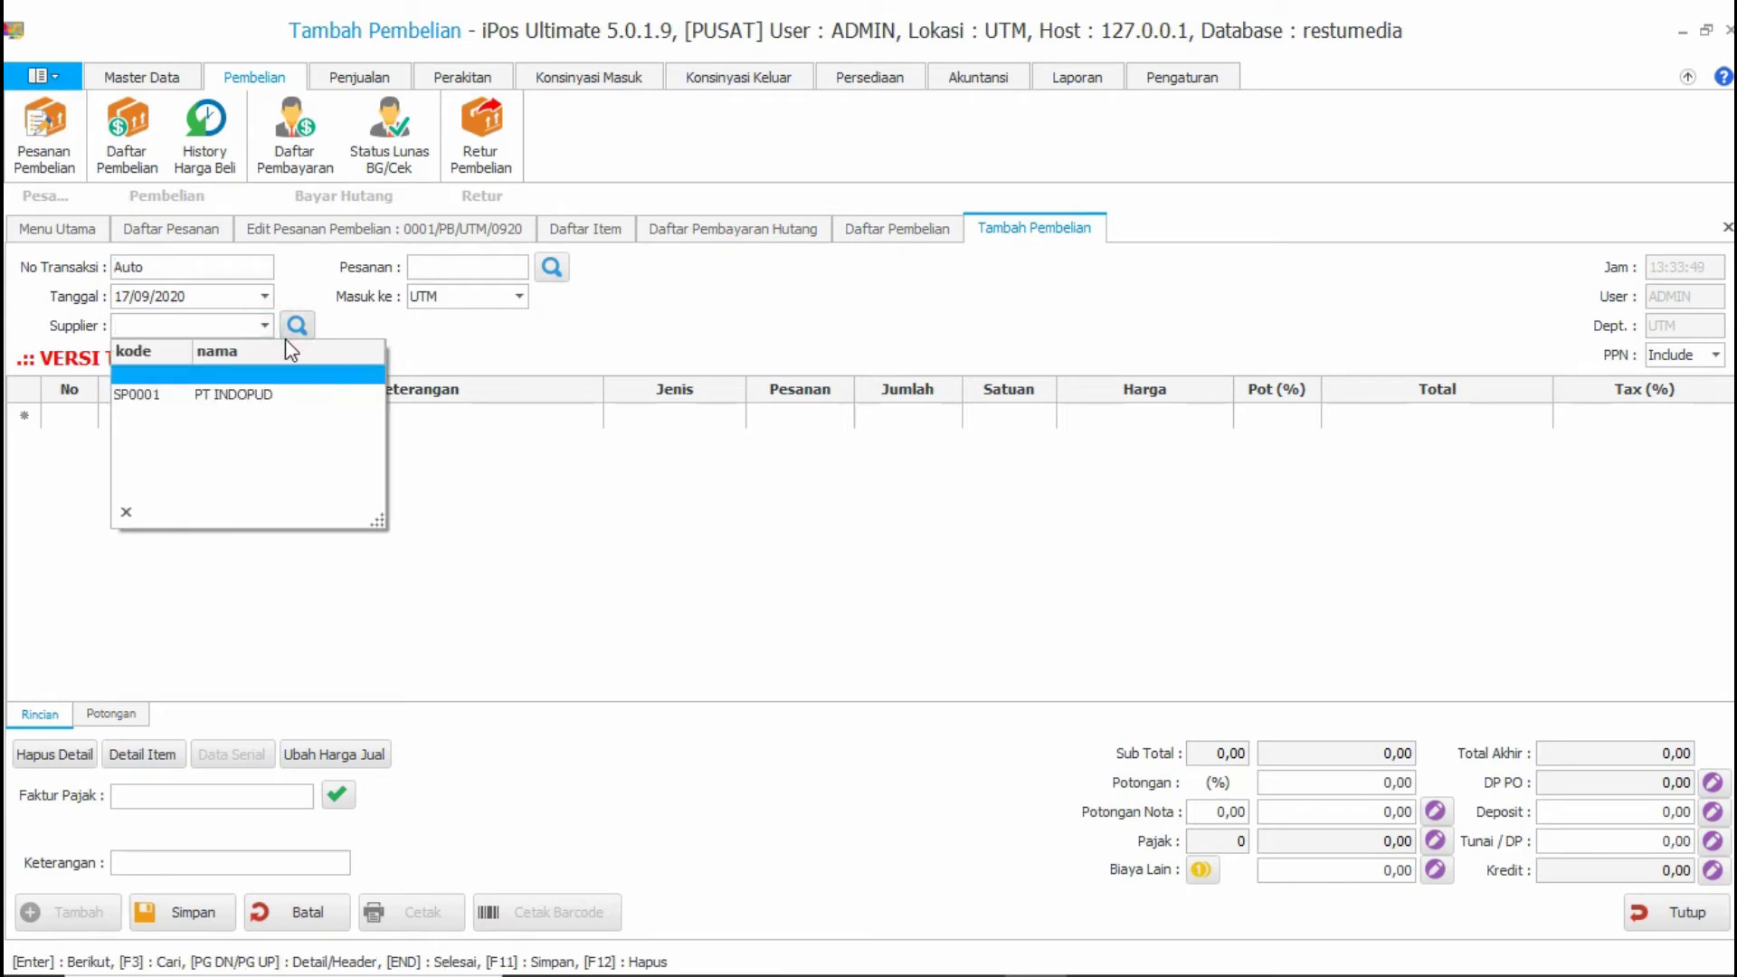
click(249, 395)
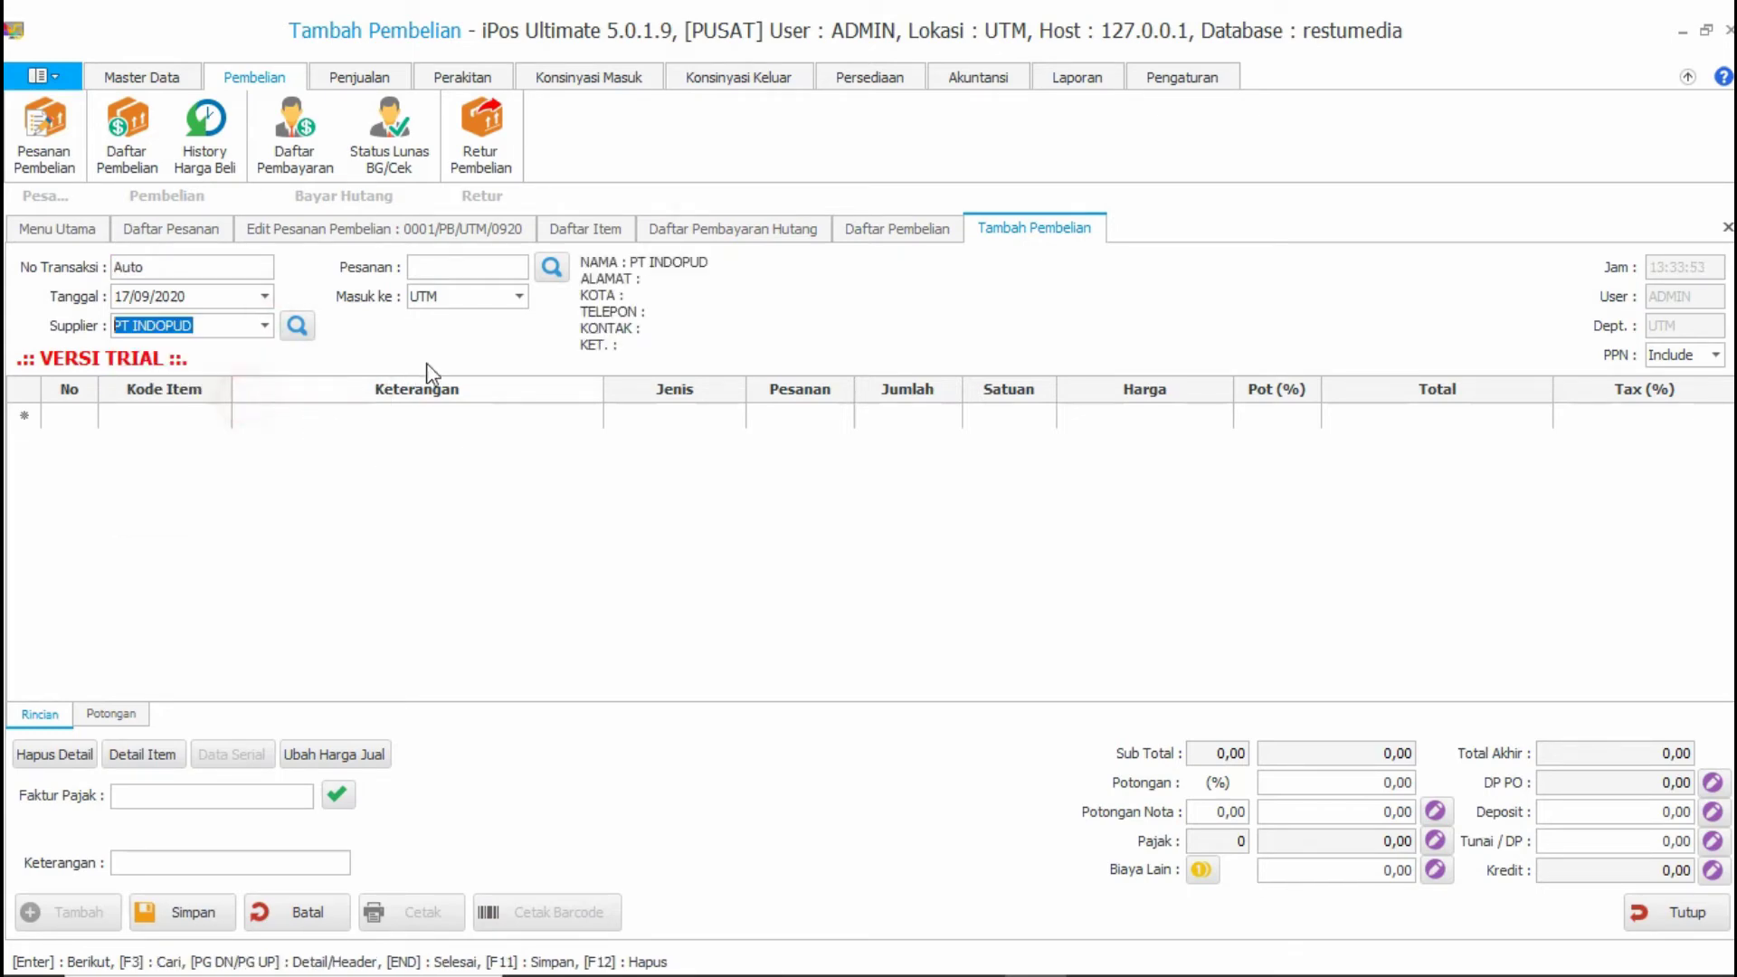
- View the supplier's orders without choosing one, then clear the supplier and try the order lookup with none selected
click(550, 269)
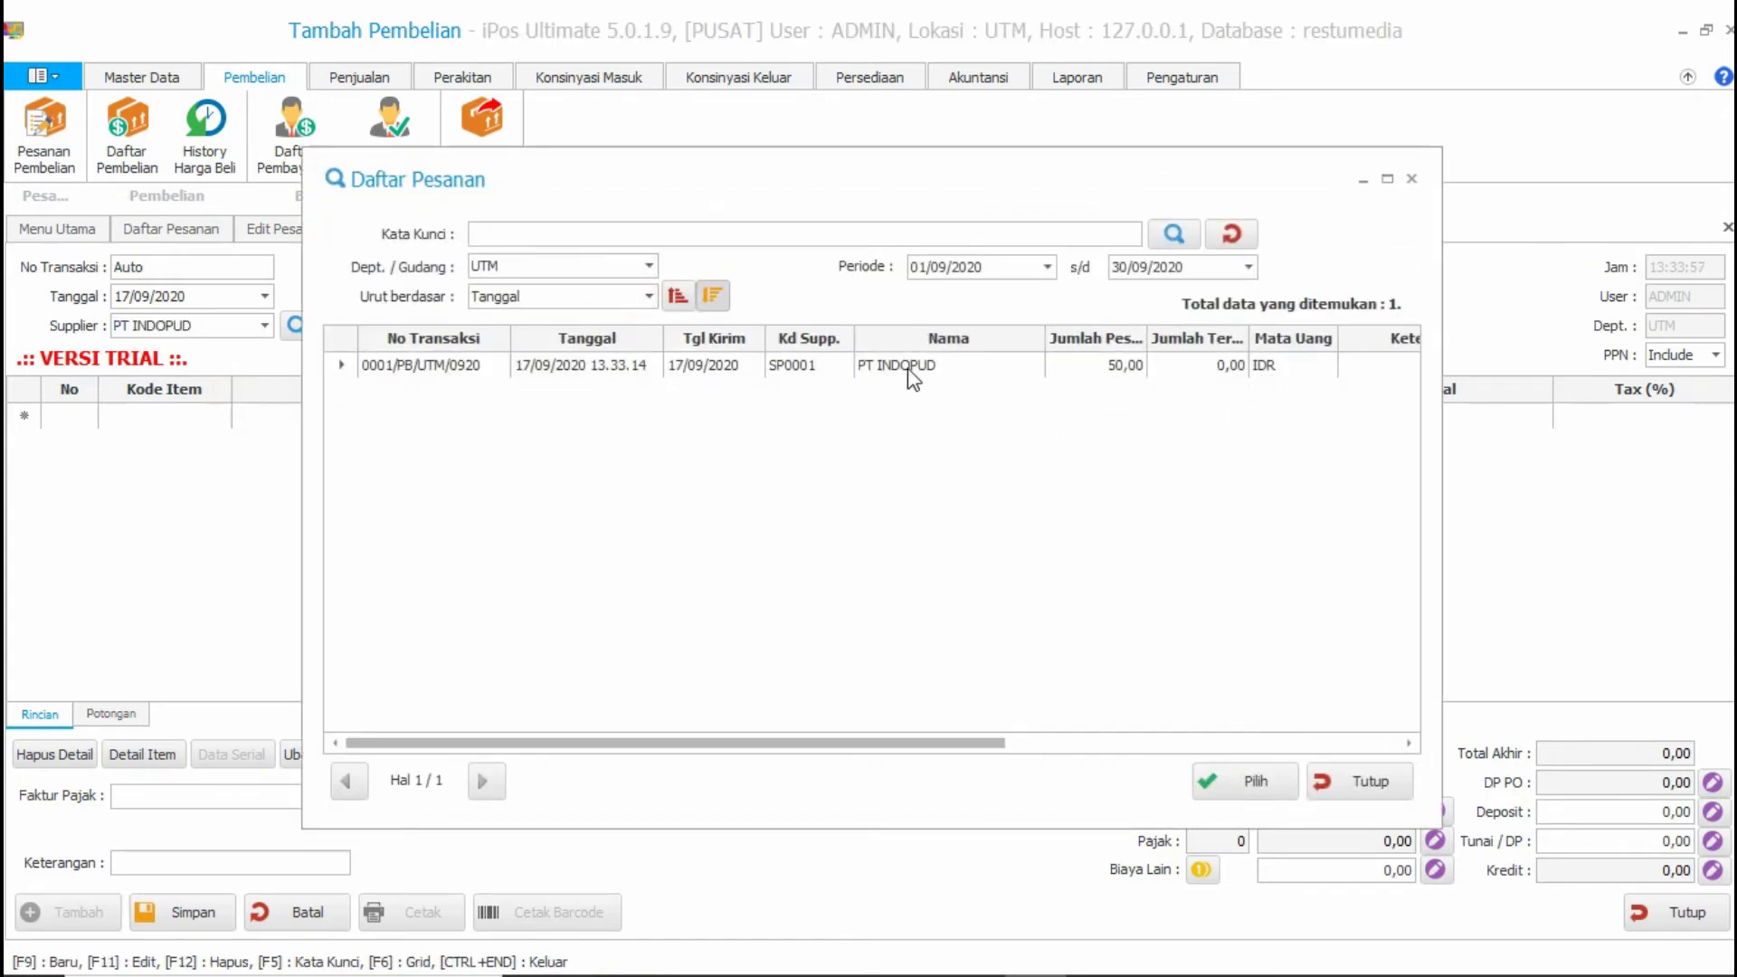
click(1366, 789)
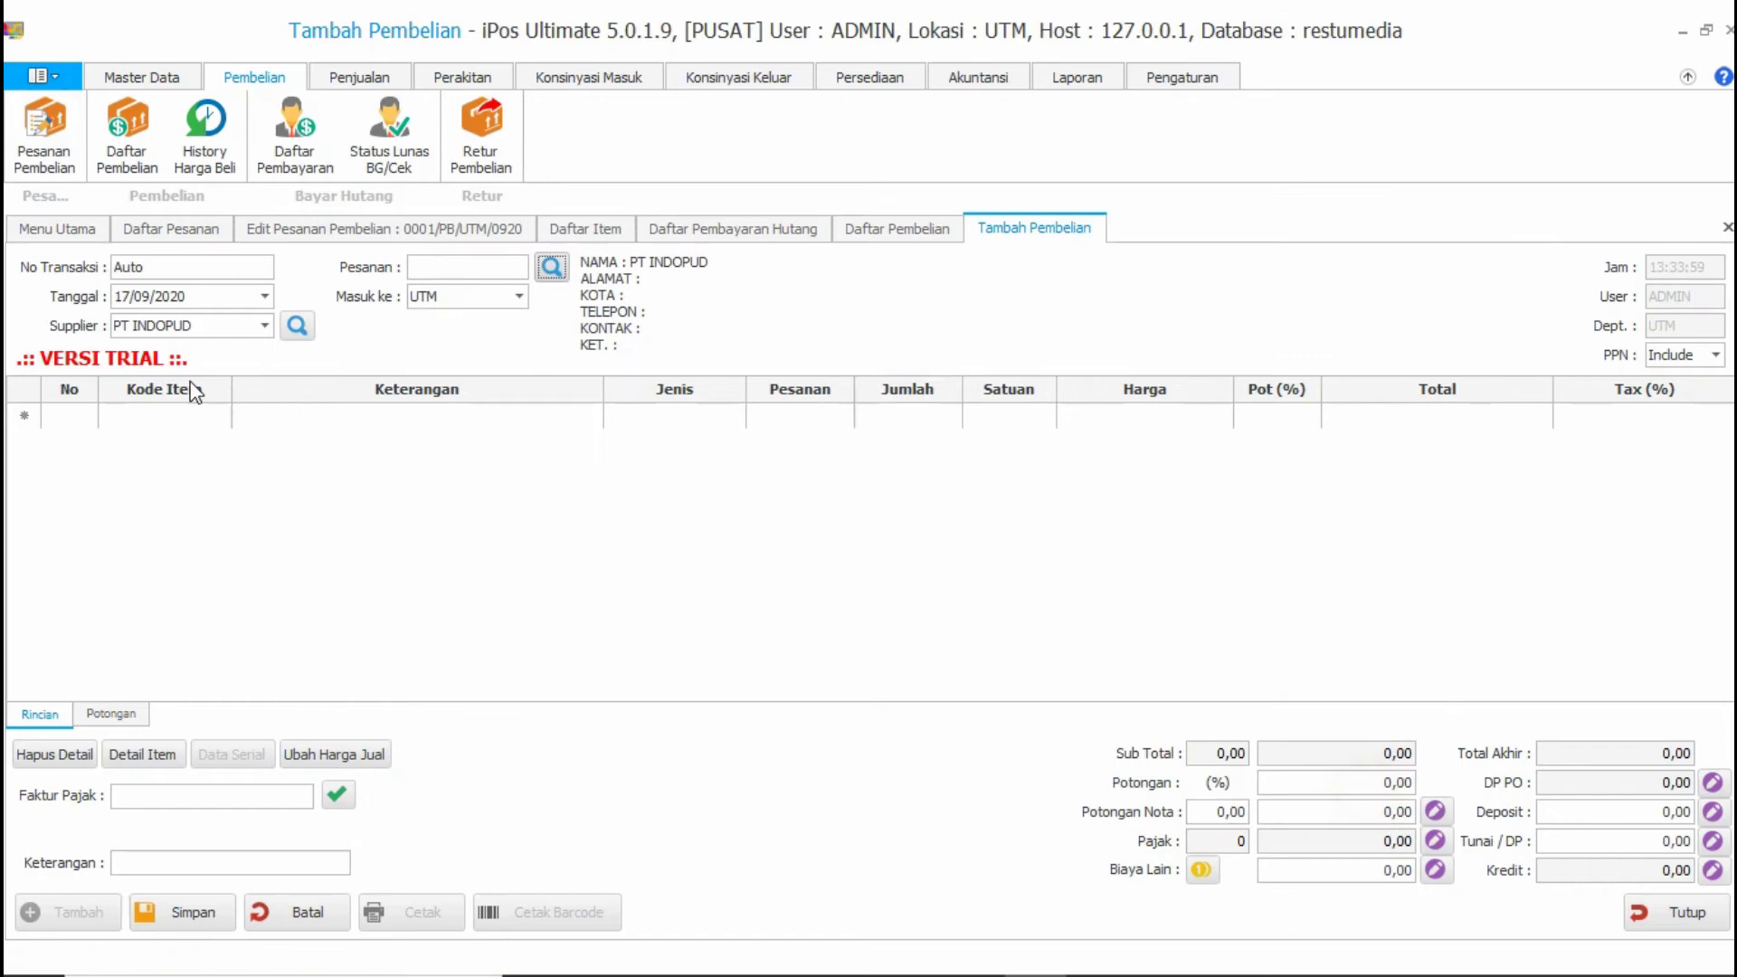
click(264, 326)
click(253, 373)
click(551, 266)
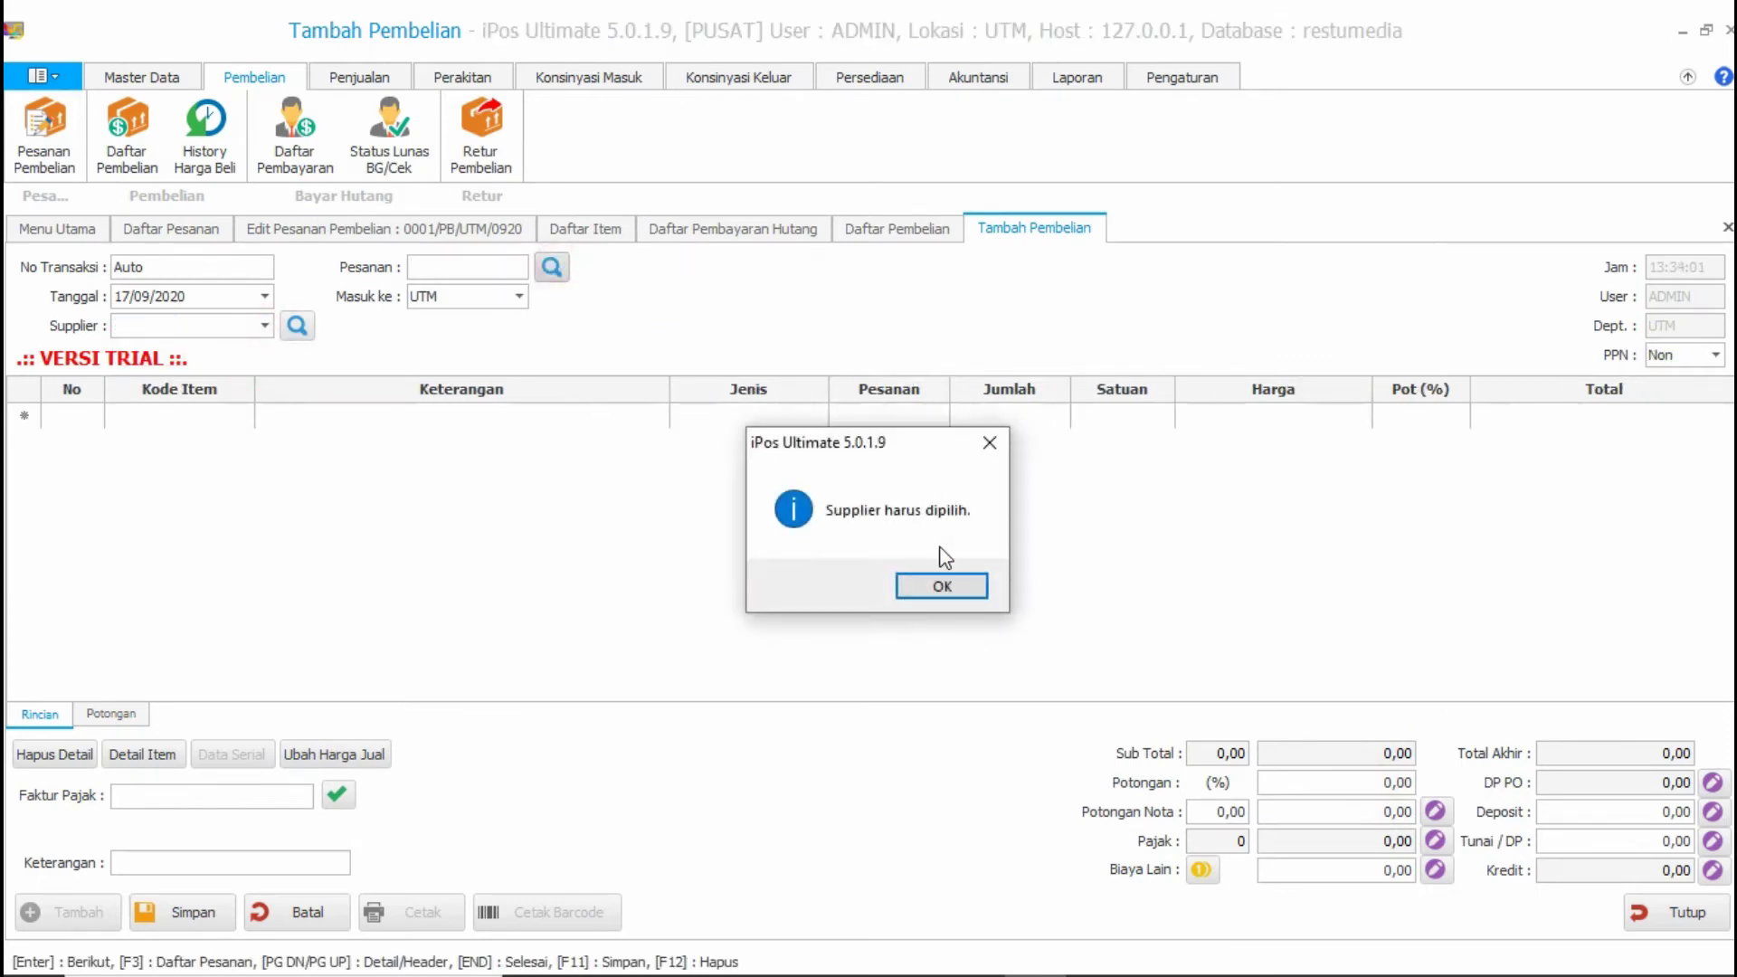
click(947, 583)
- Select PT INDOPUD as the supplier again and load its purchase order dated 17/09/2020 into the purchase
click(264, 325)
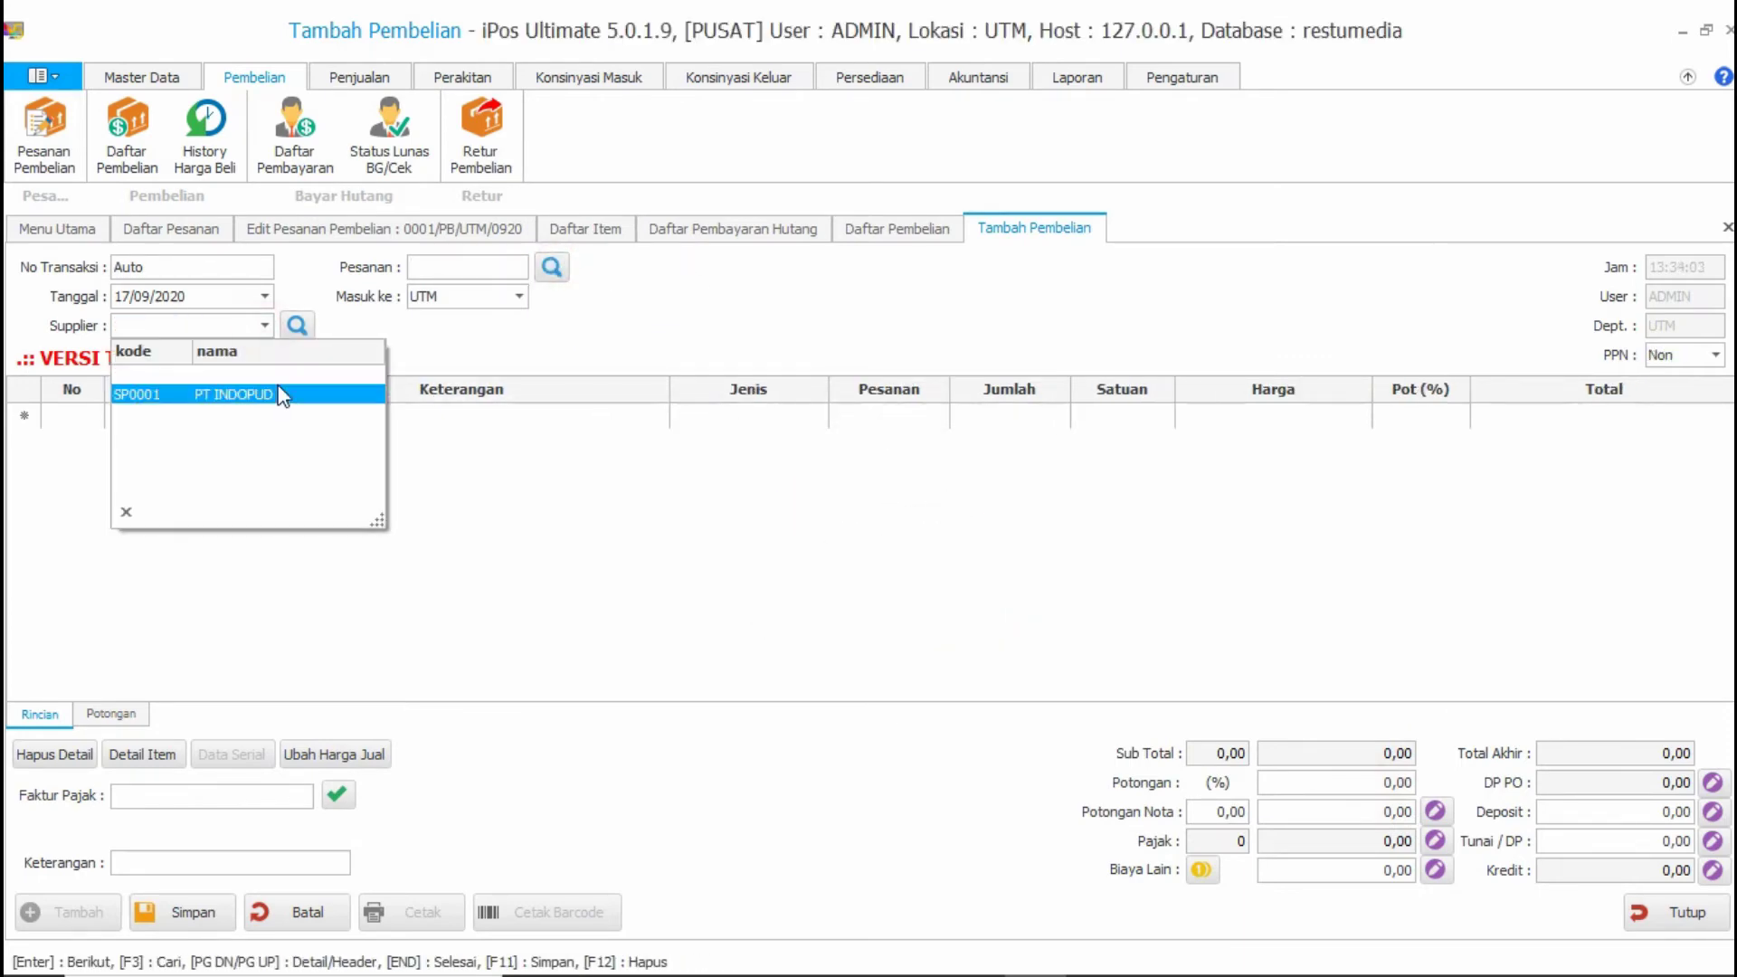
click(264, 325)
click(264, 326)
click(232, 394)
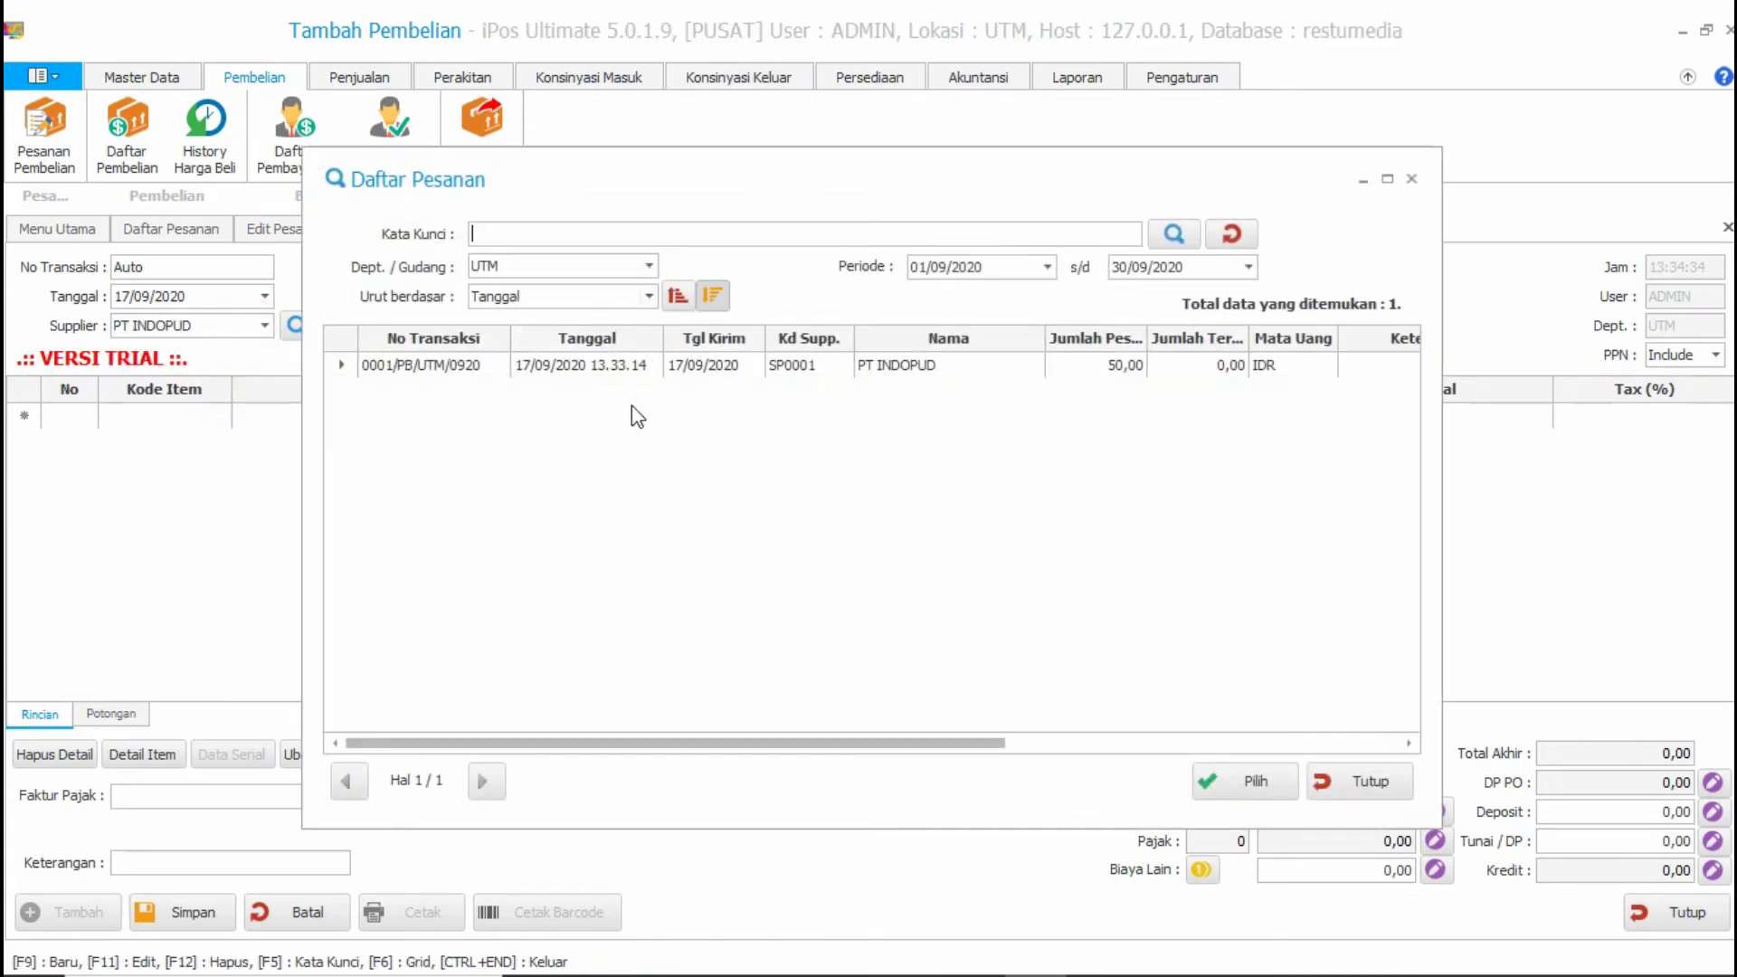
click(638, 367)
click(1216, 780)
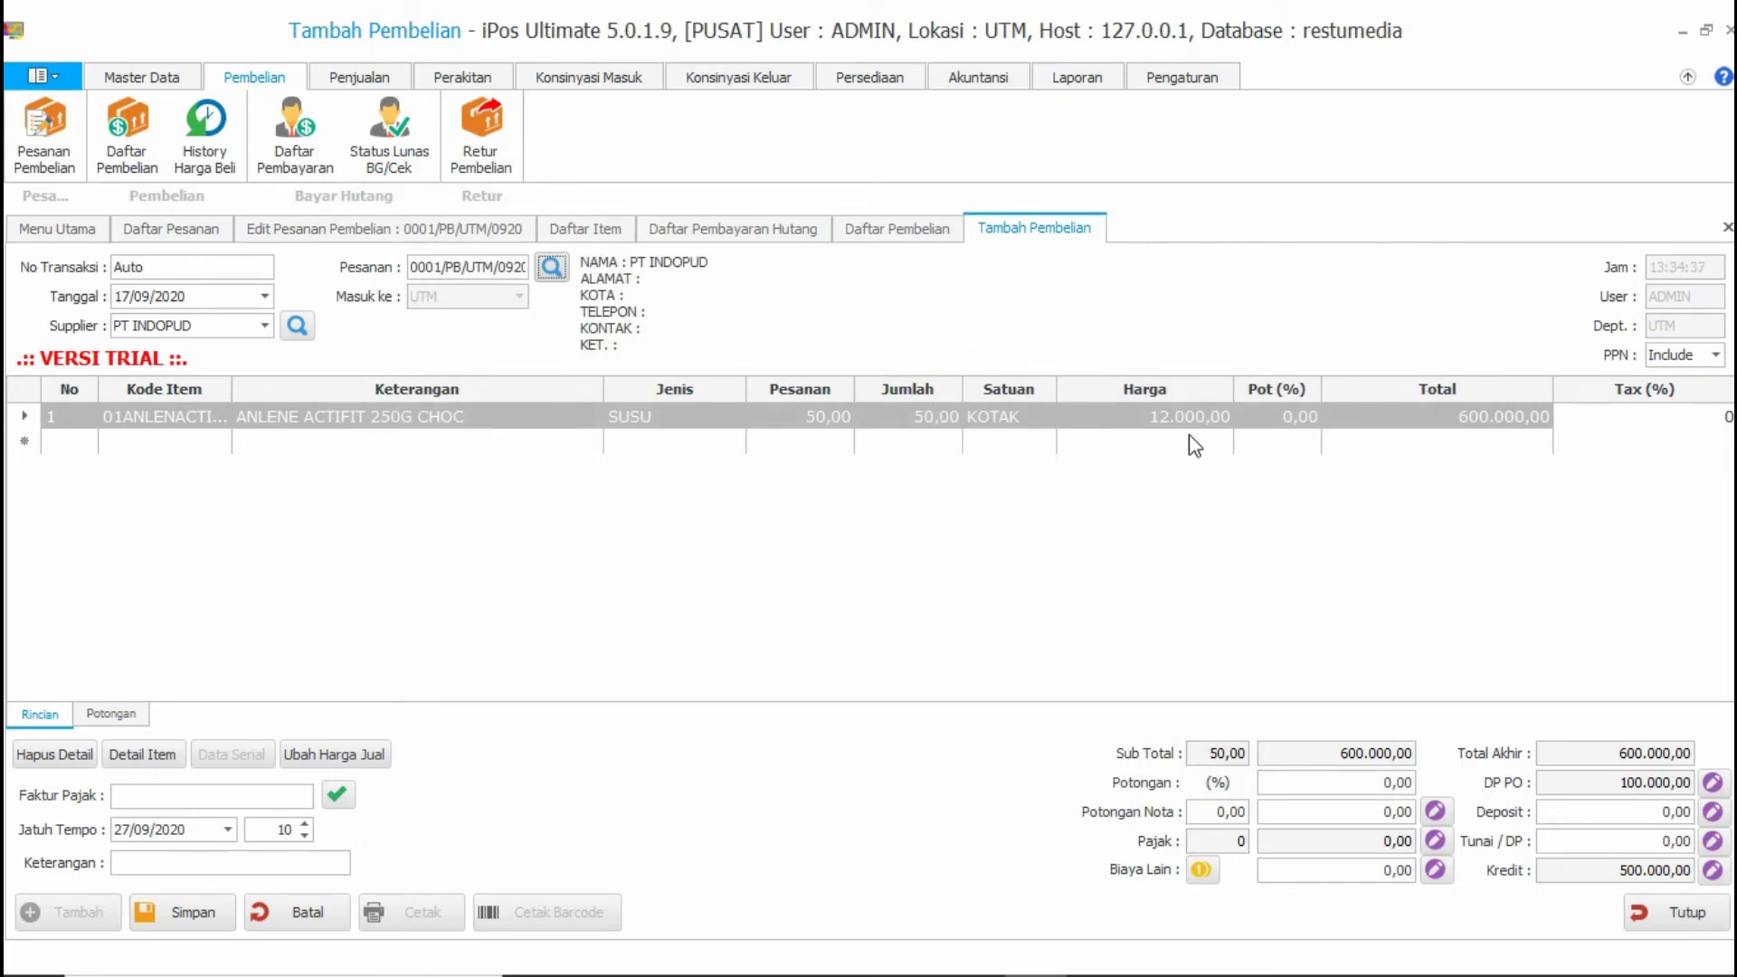
- Set the purchased quantity (Jumlah) of ANLENE ACTIFIT 250G CHOC to 30 and look at the PPN options
click(784, 418)
click(927, 418)
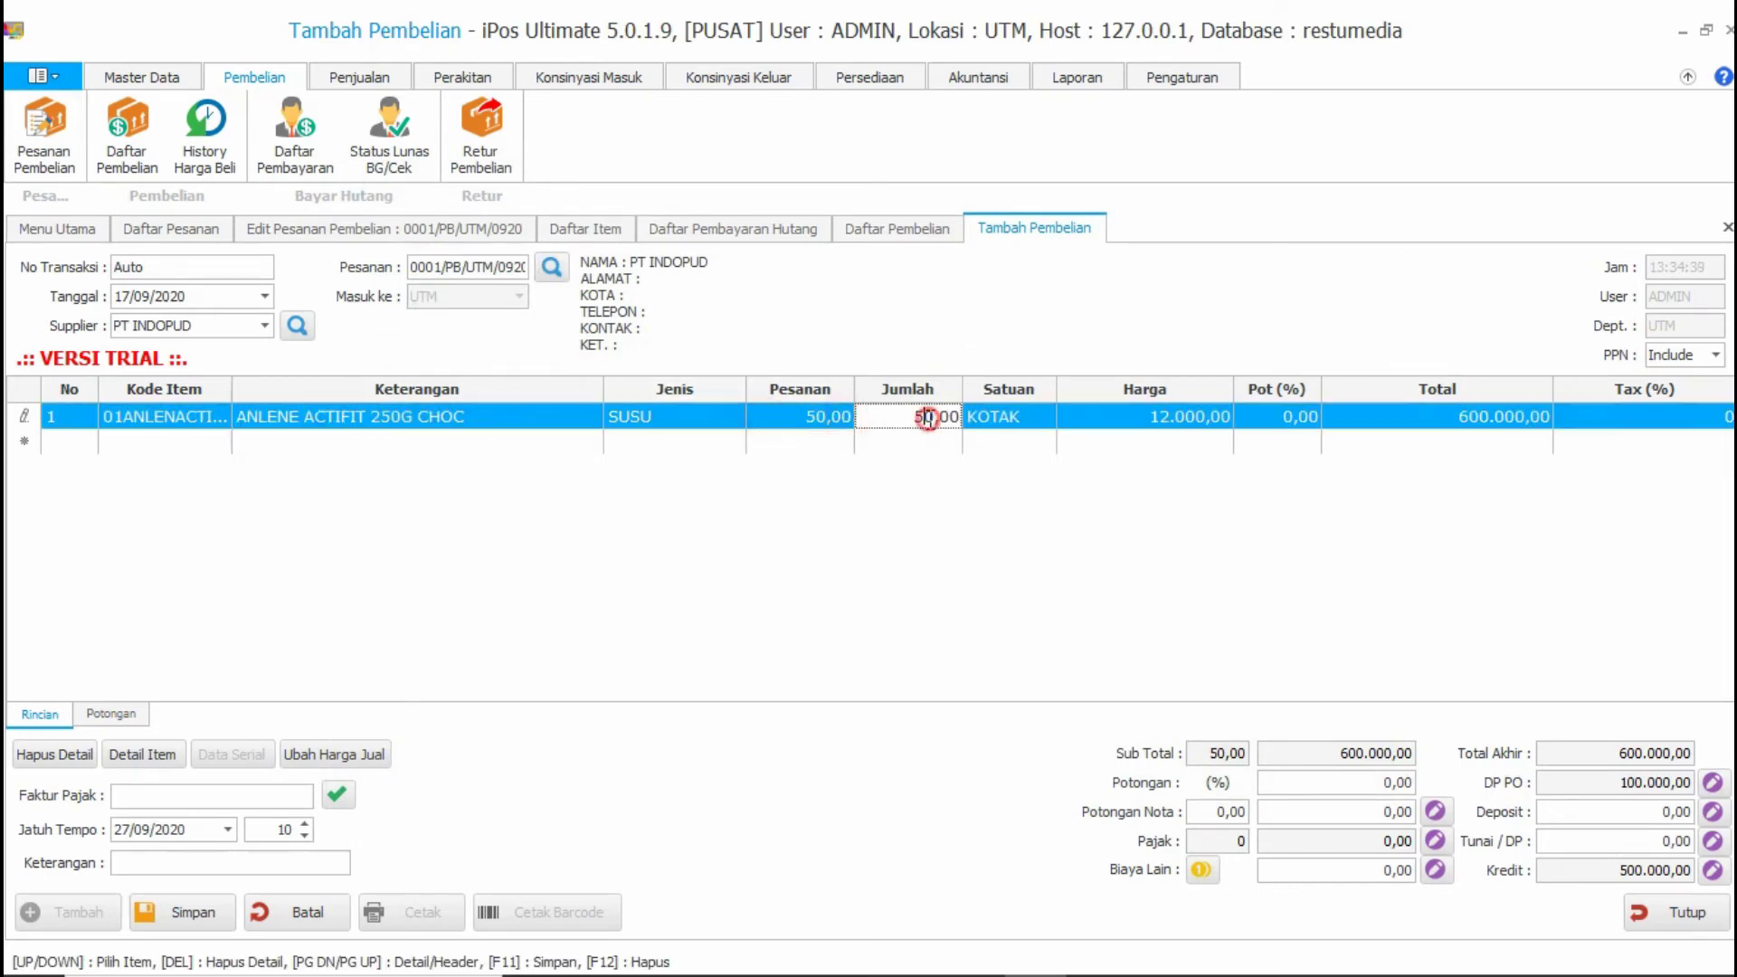
drag(915, 416, 986, 422)
text(3)
key(Return)
click(1715, 355)
click(1712, 356)
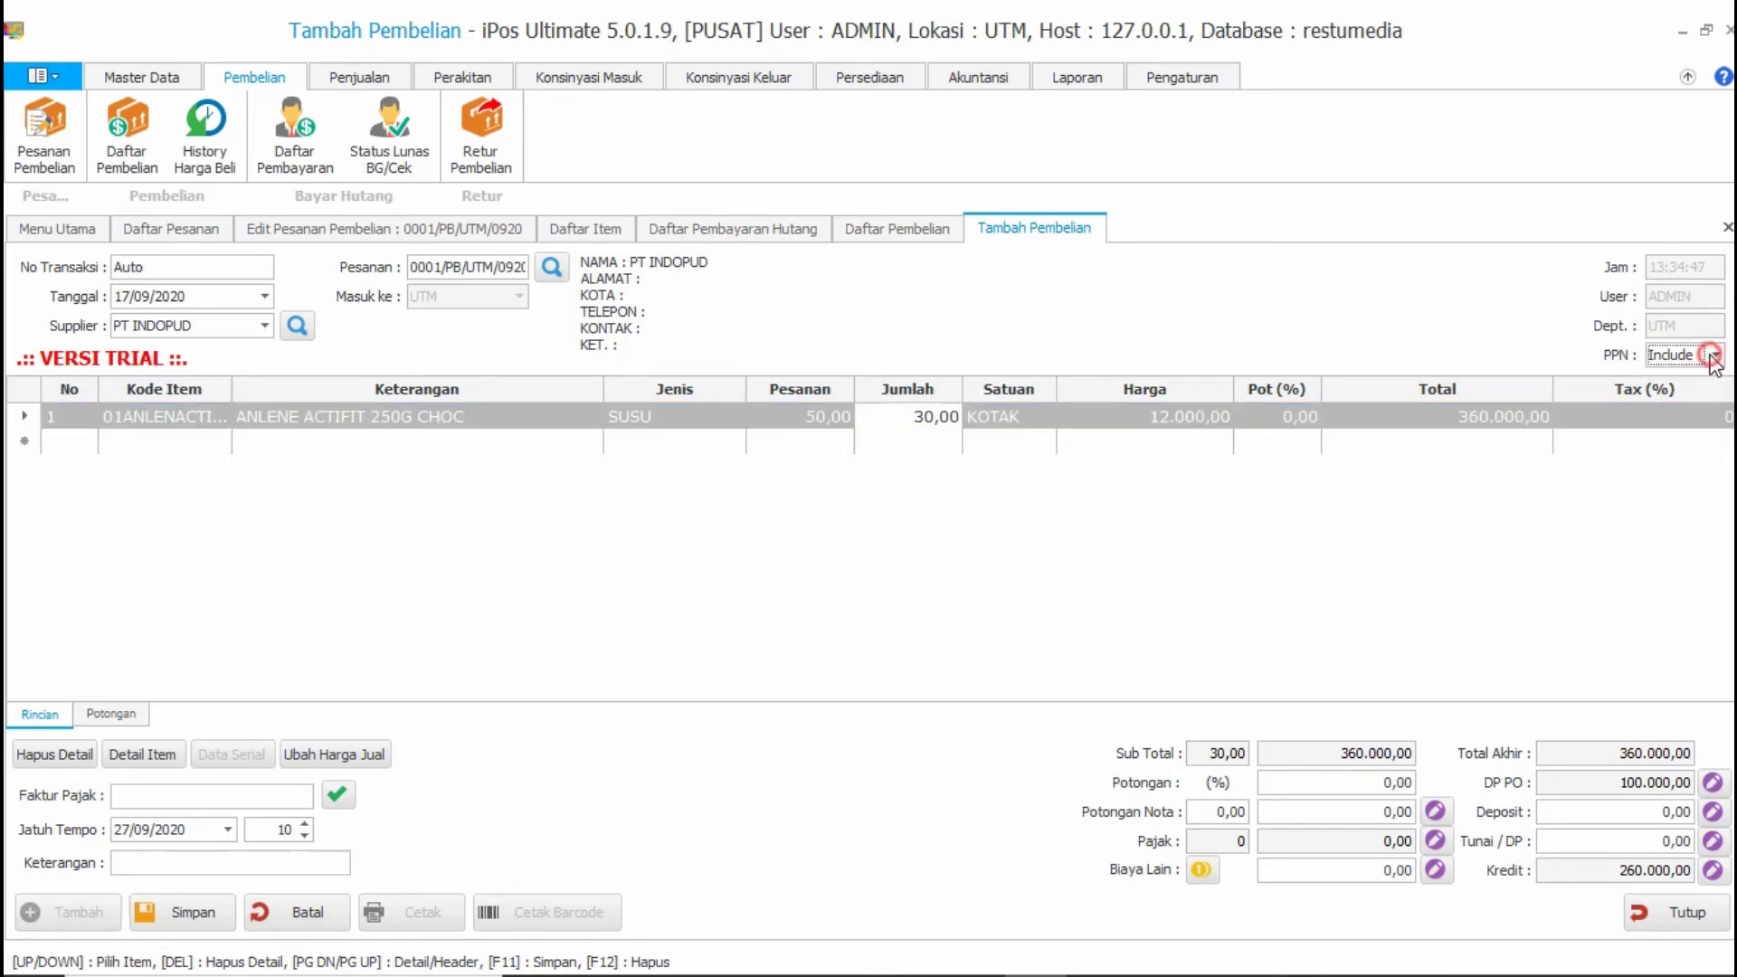
key(Tab)
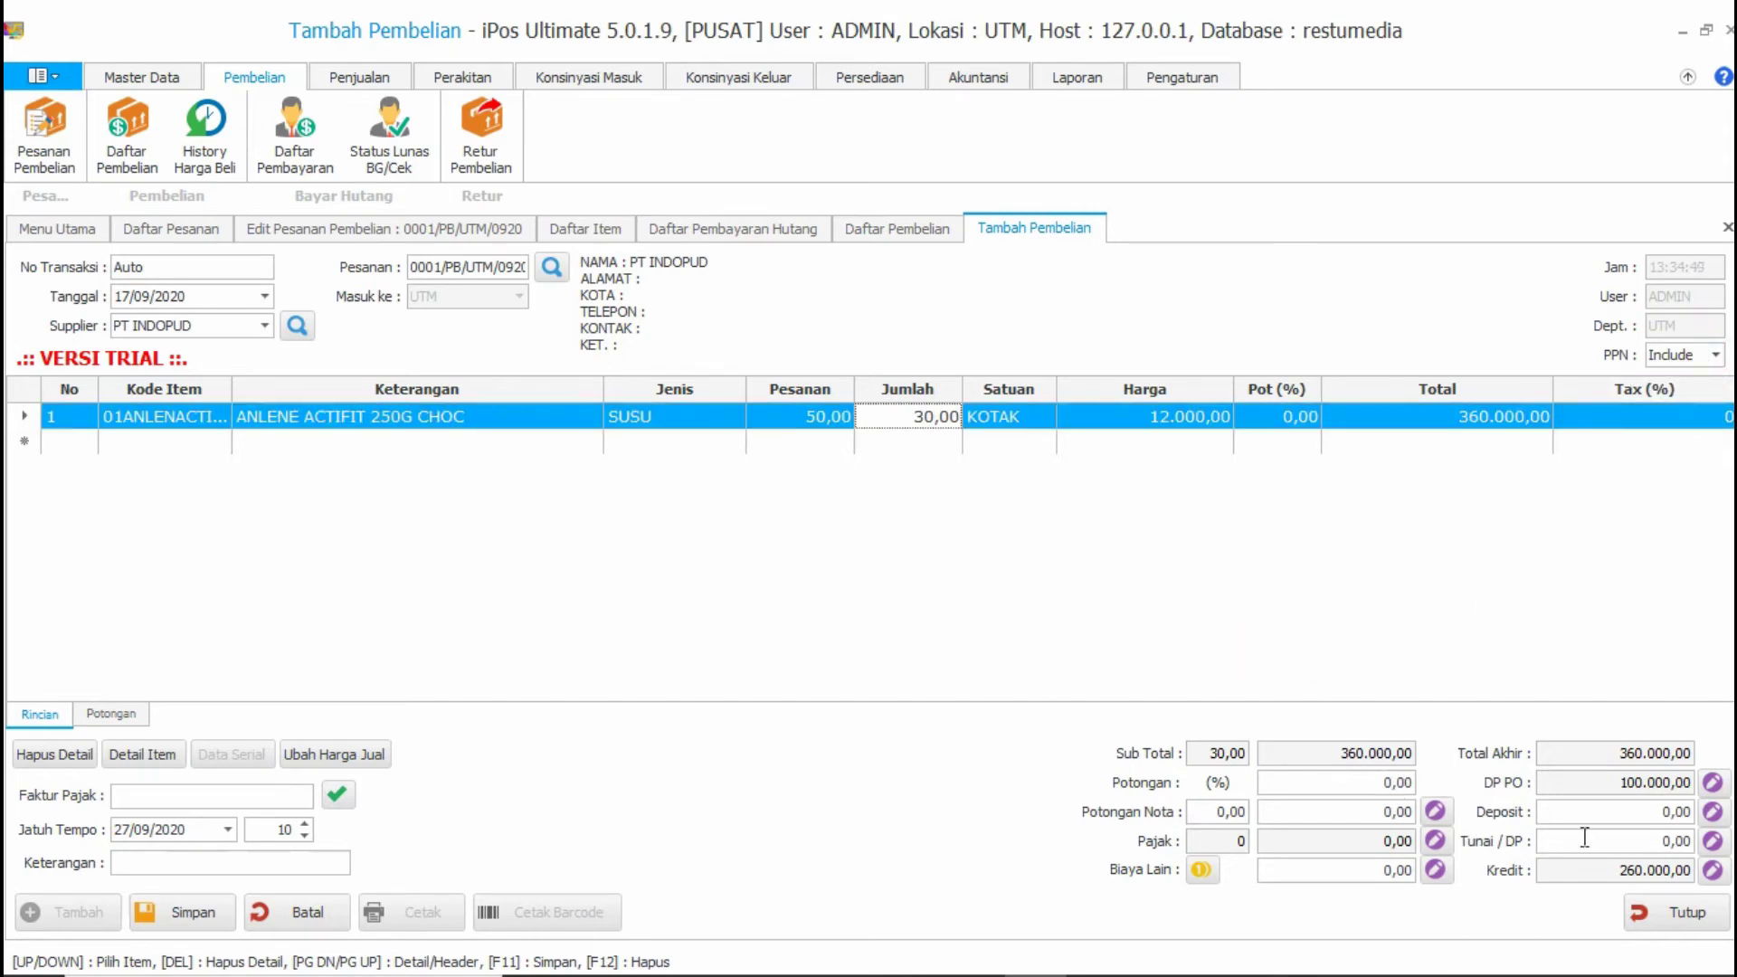
- Enter a cash payment (Tunai / DP) of 260.000 for the purchase and change it to 200.000
click(1620, 841)
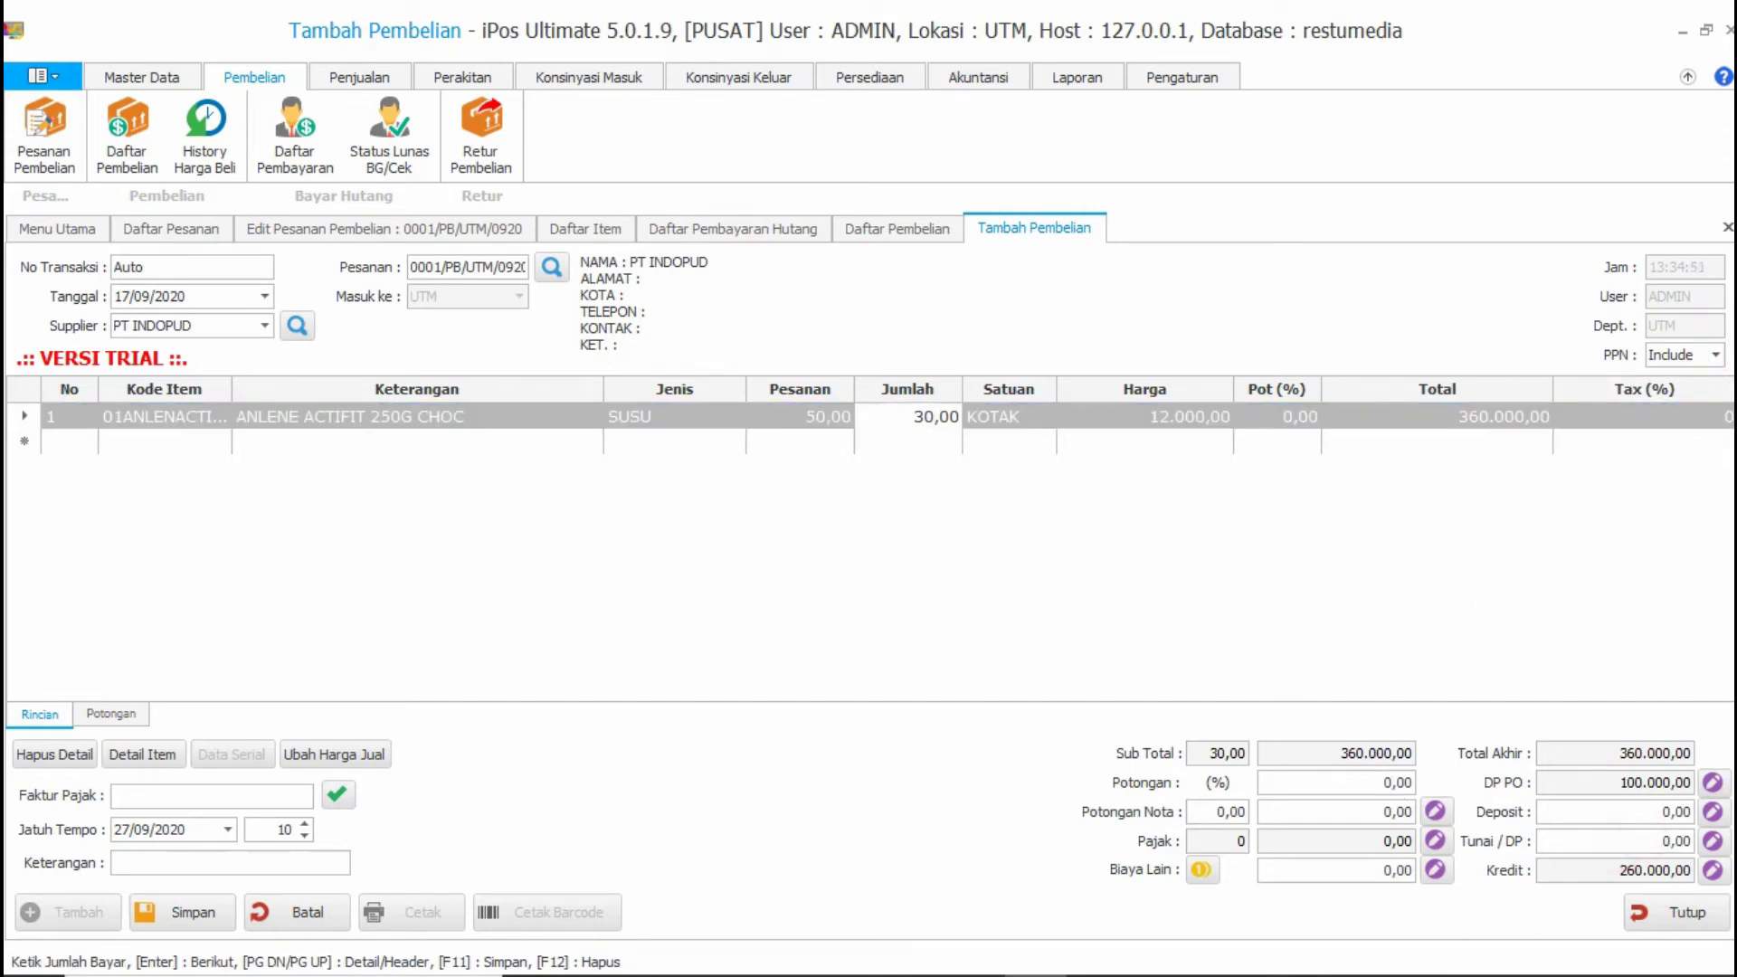
text(260.000)
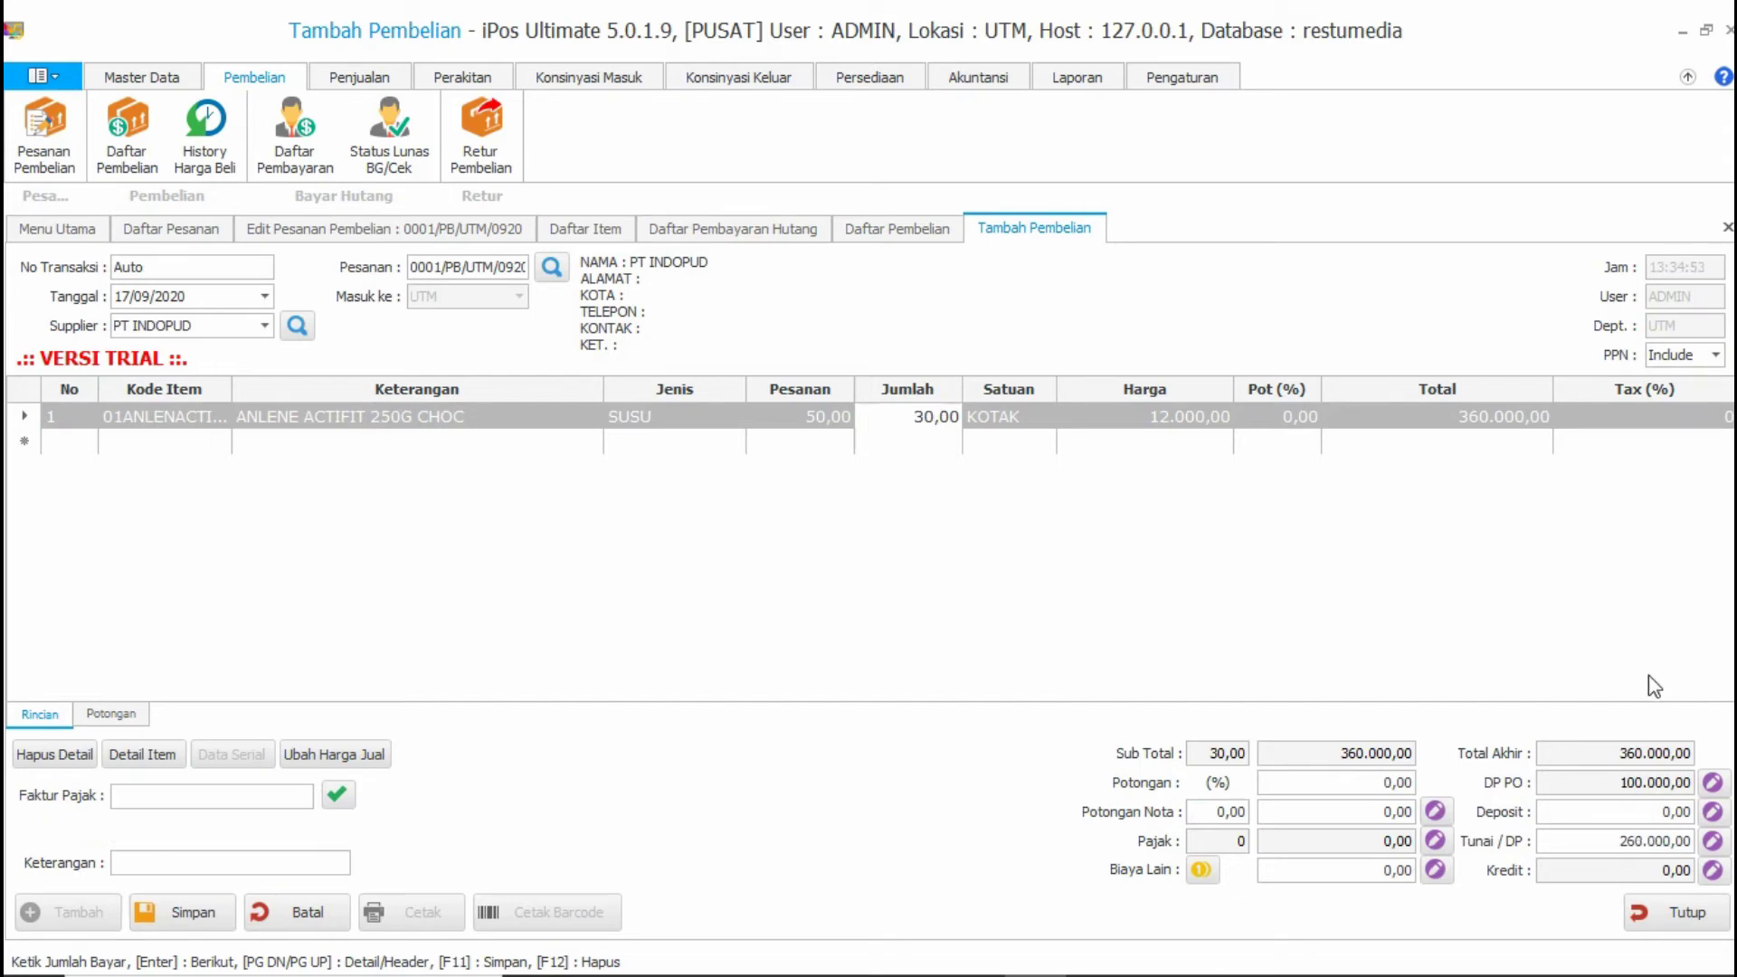
key(BackSpace)
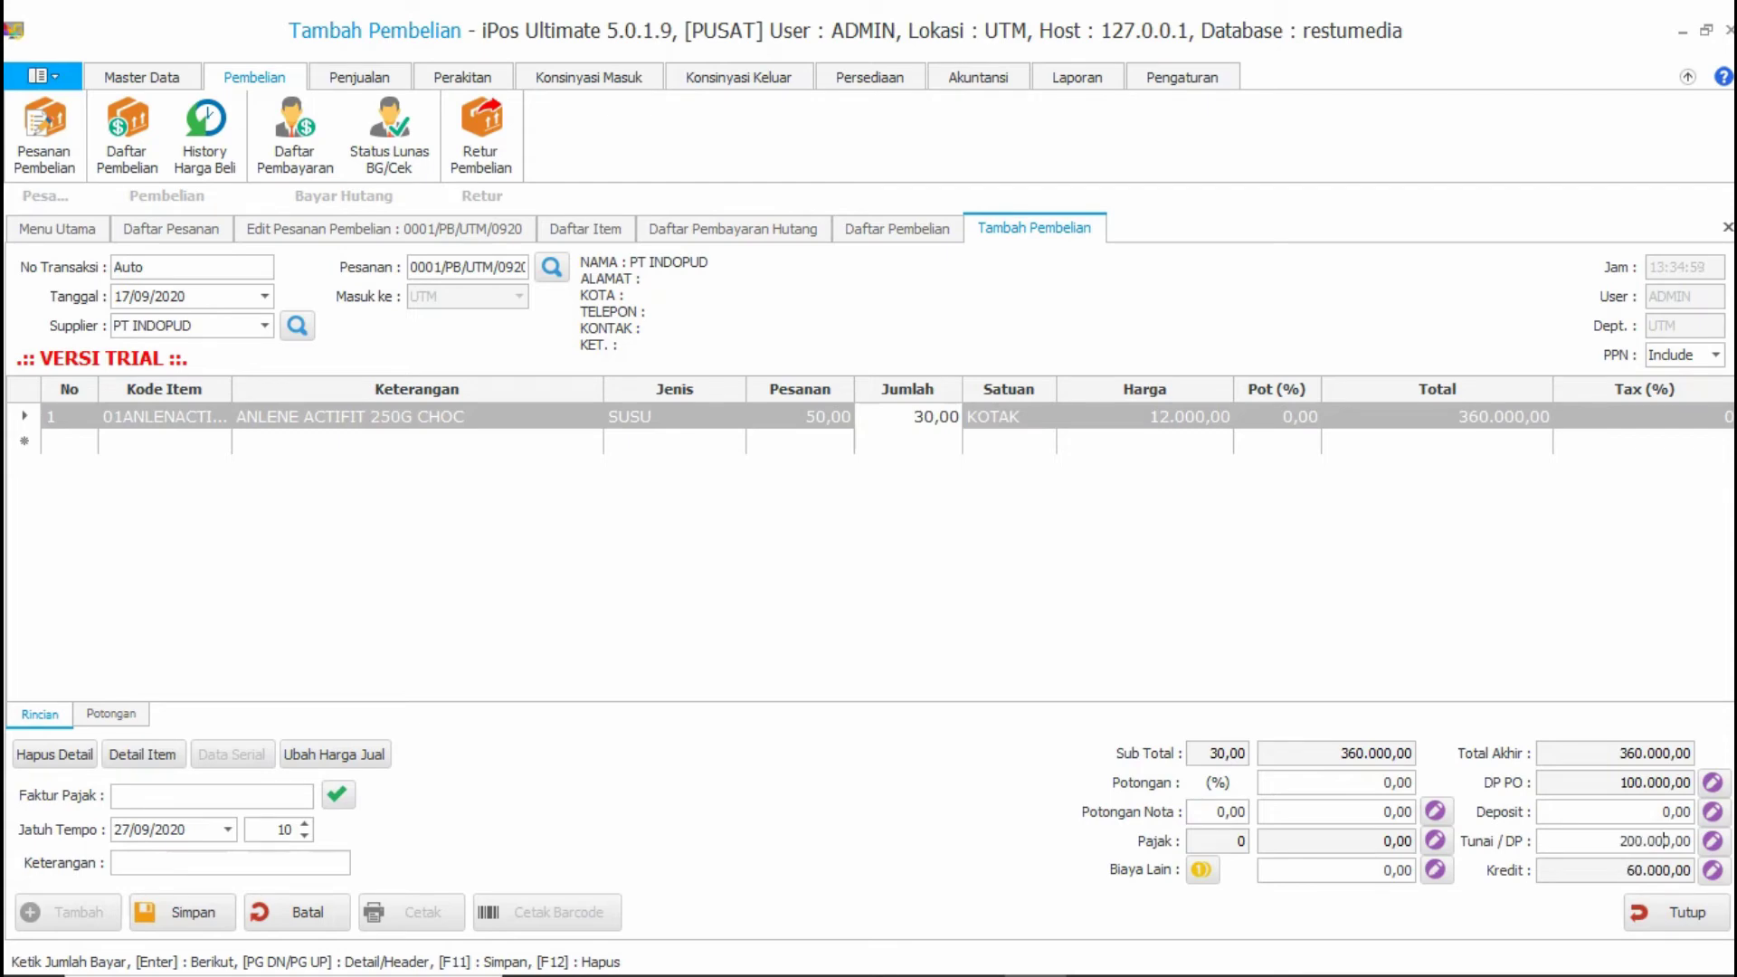
- Set the purchase's cash payment (Tunai / DP) to 260.000
double_click(1631, 840)
click(1624, 837)
double_click(1624, 837)
text(260000)
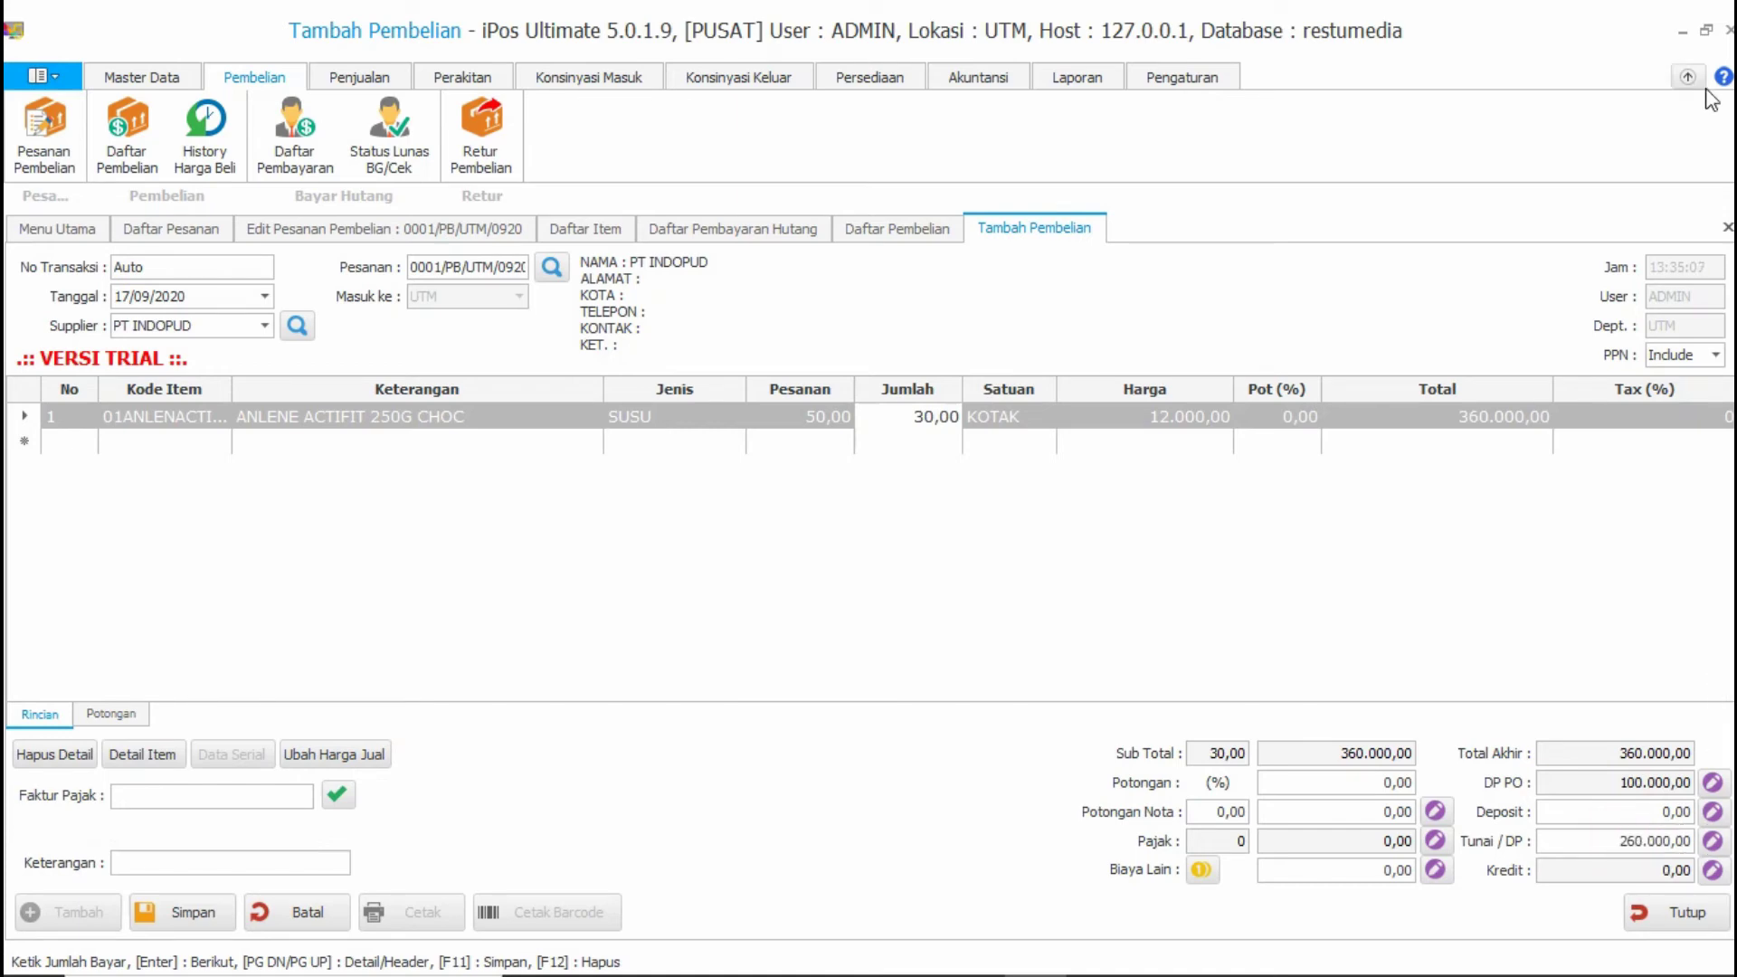
click(858, 528)
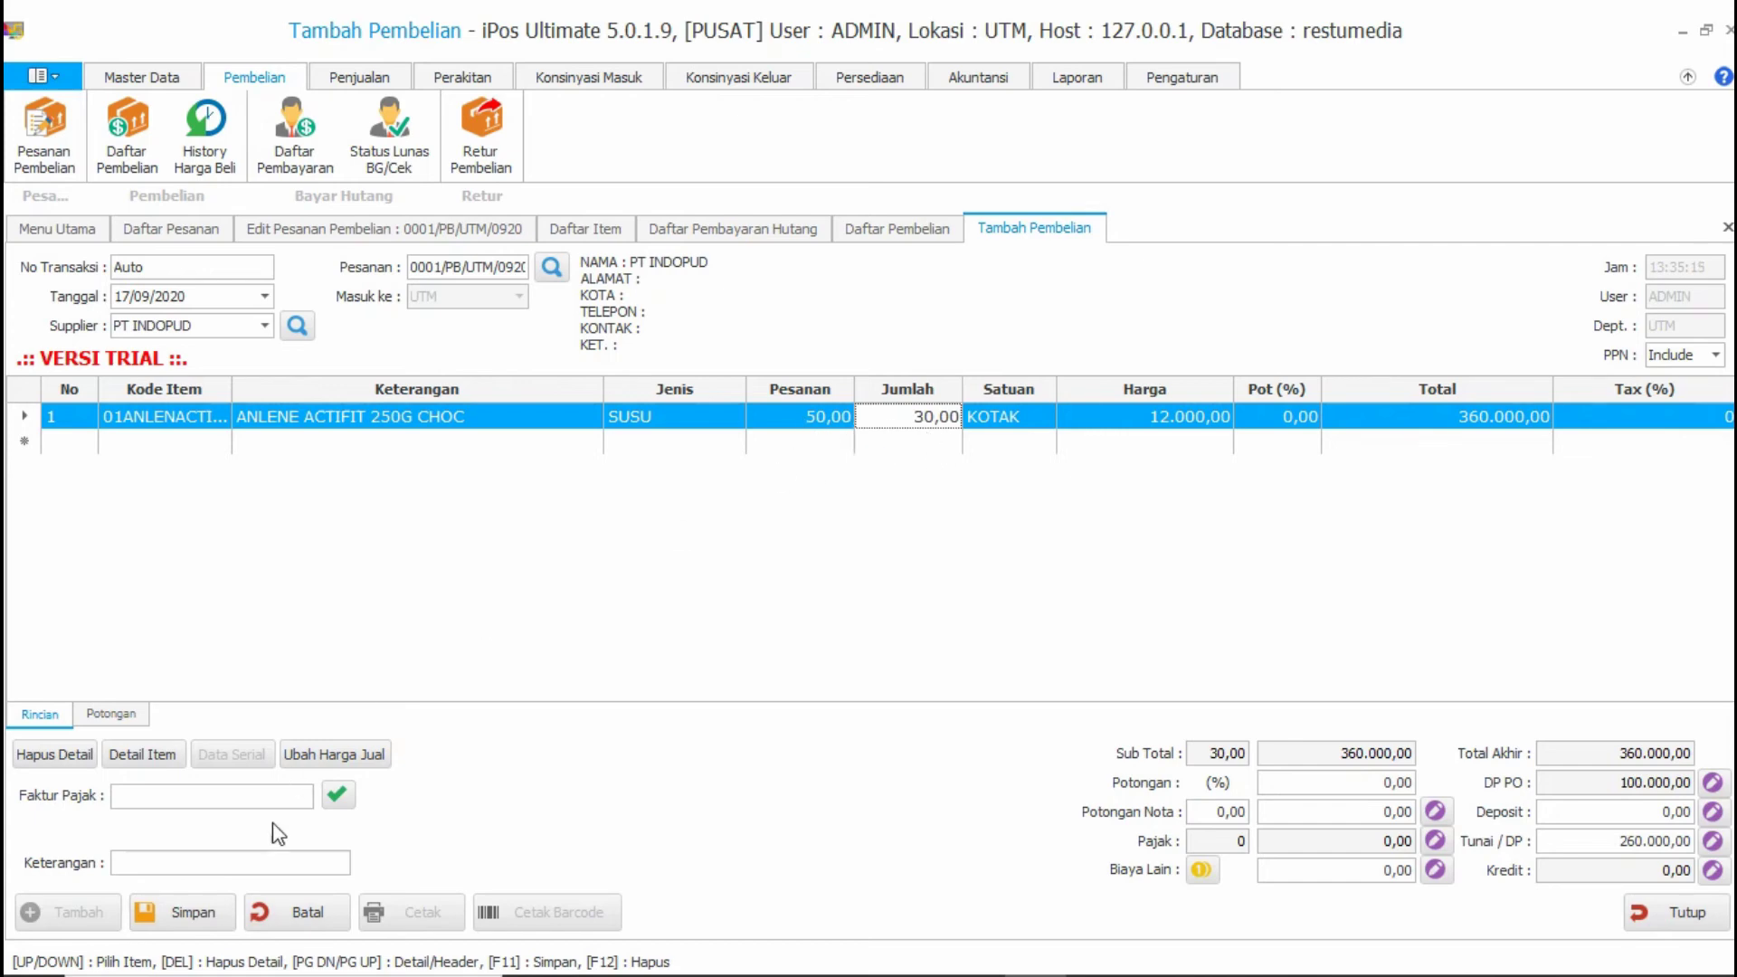
- Try to save the purchase under its automatic transaction number, dismissing the activation check and the message
click(217, 905)
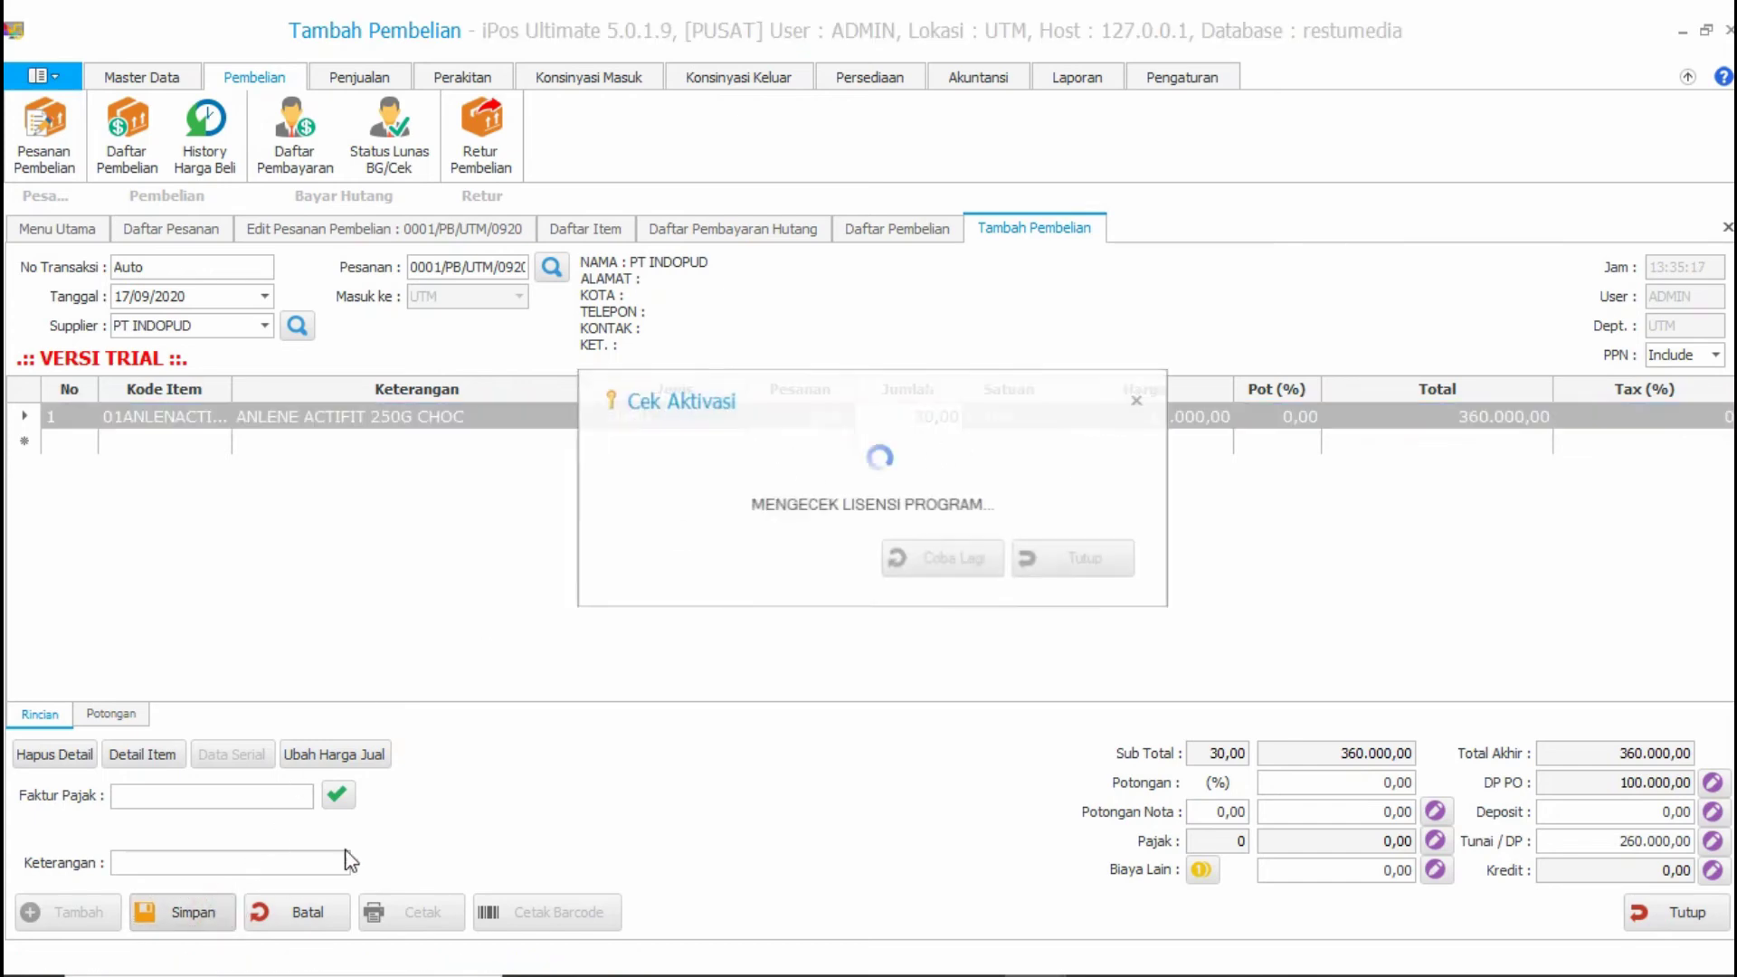
click(1137, 400)
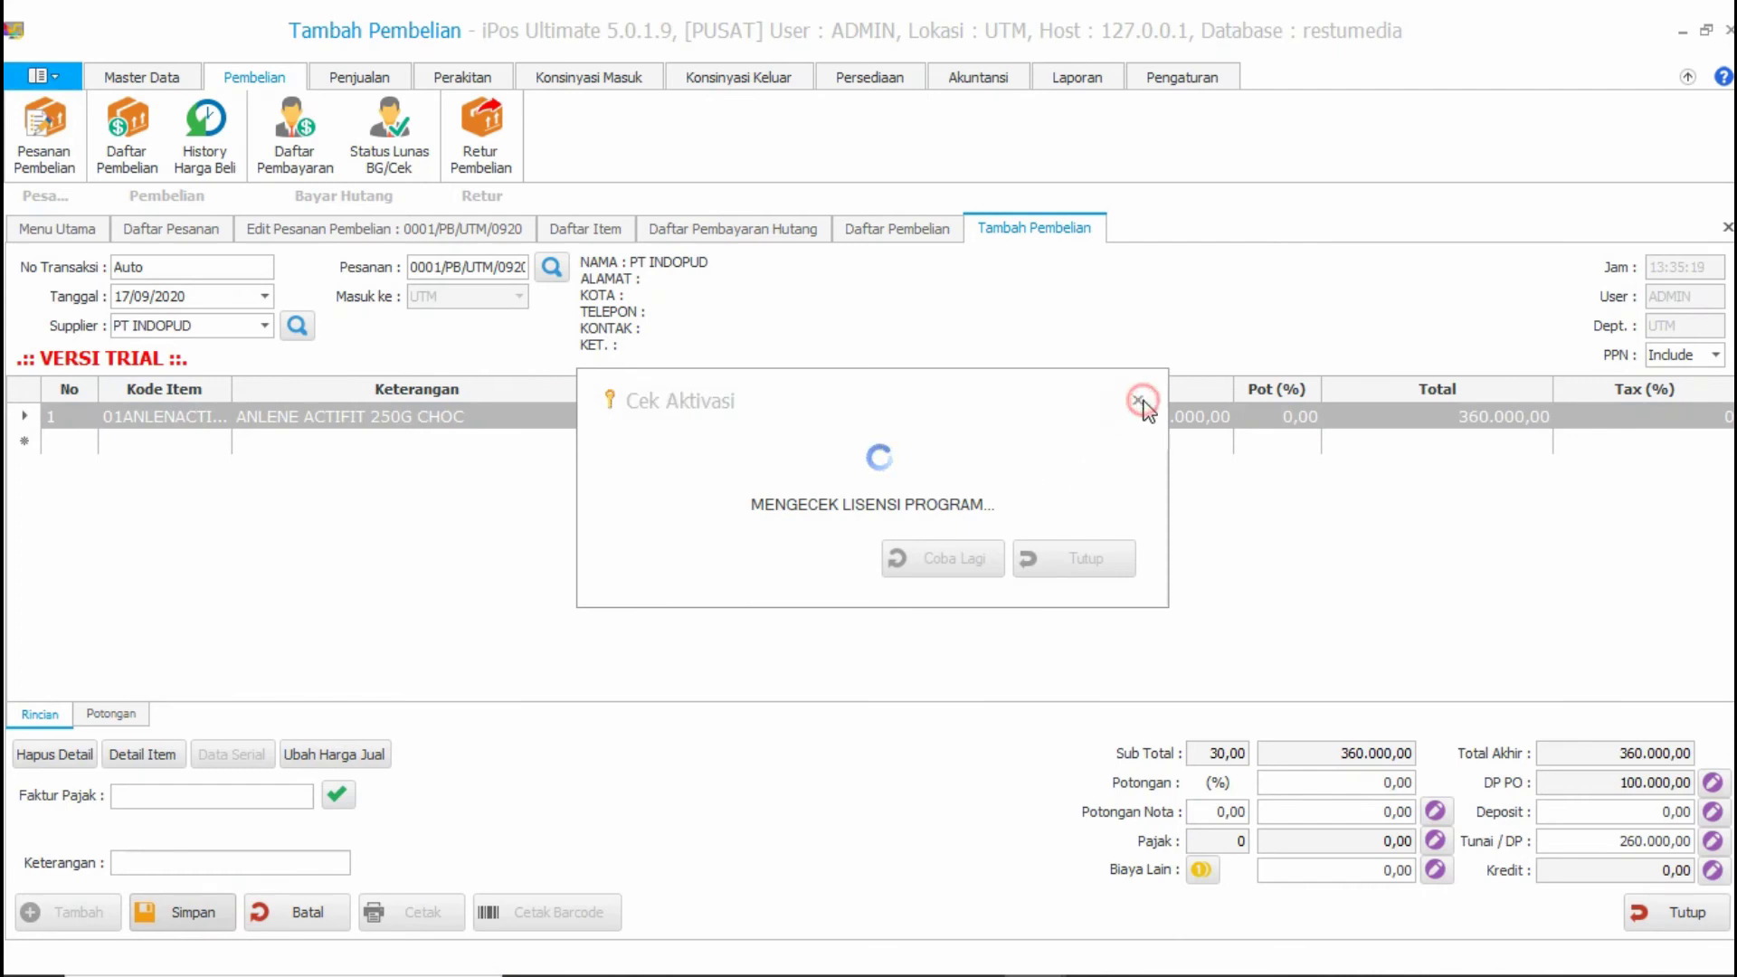
click(1055, 588)
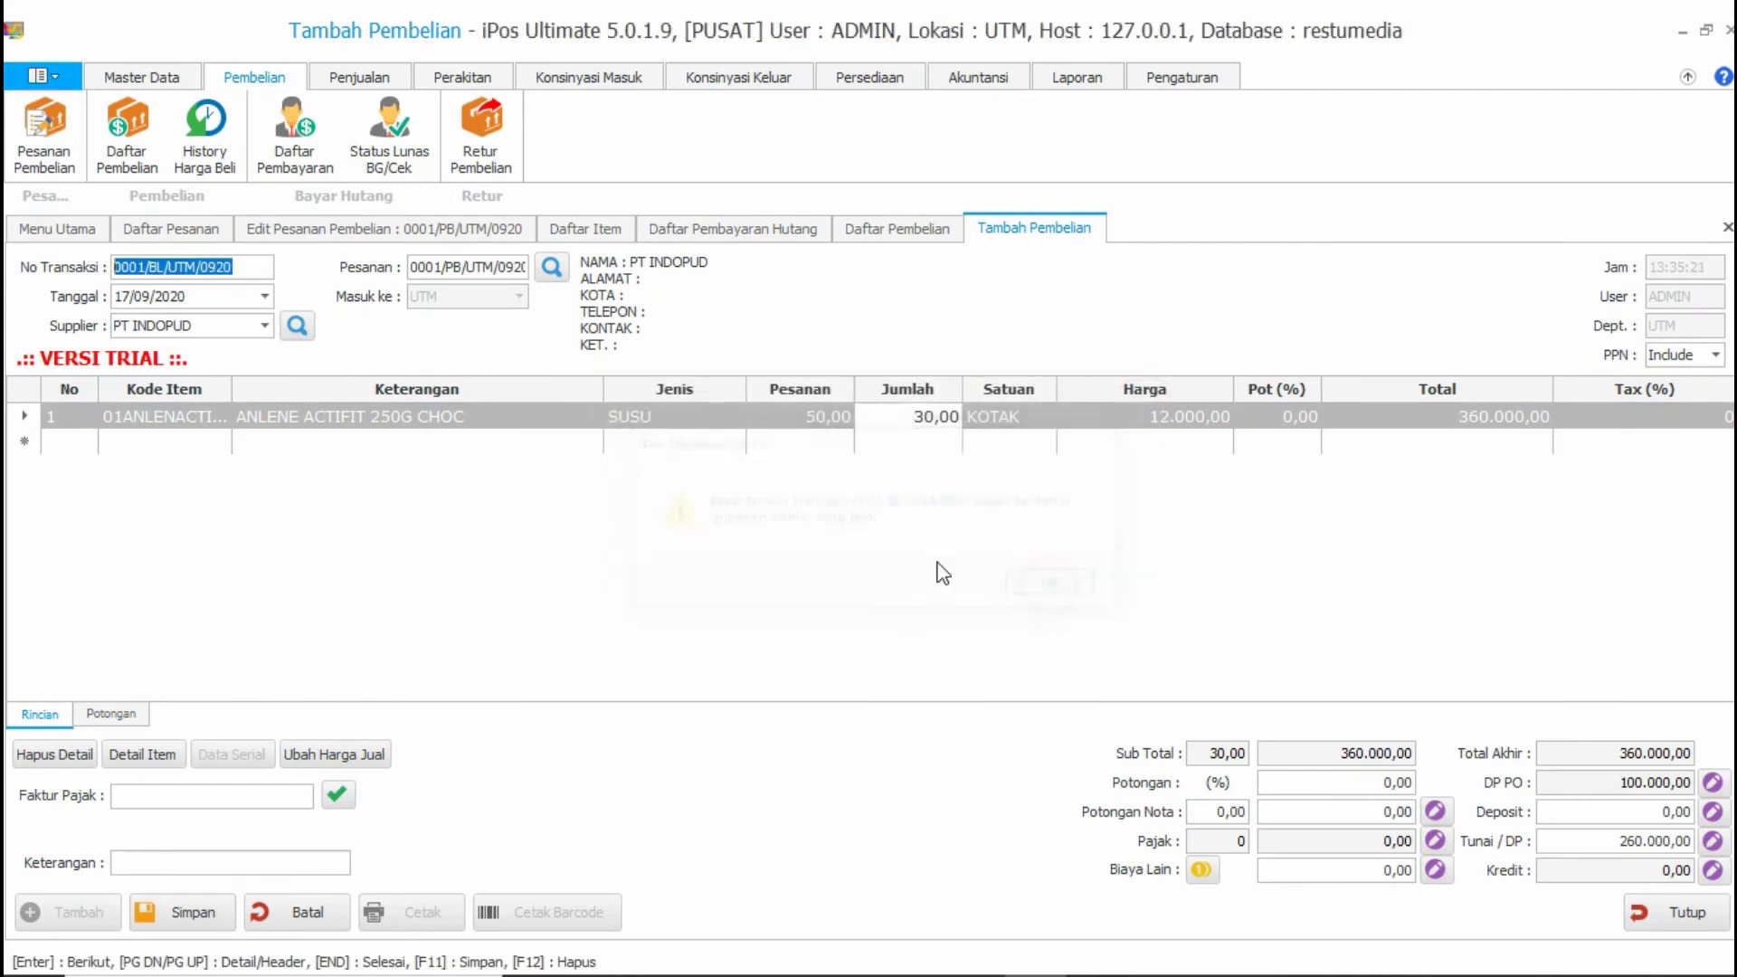
- Replace the ending of the purchase's transaction number (No Transaksi) and save it, dismissing the activation check and confirmation
click(245, 268)
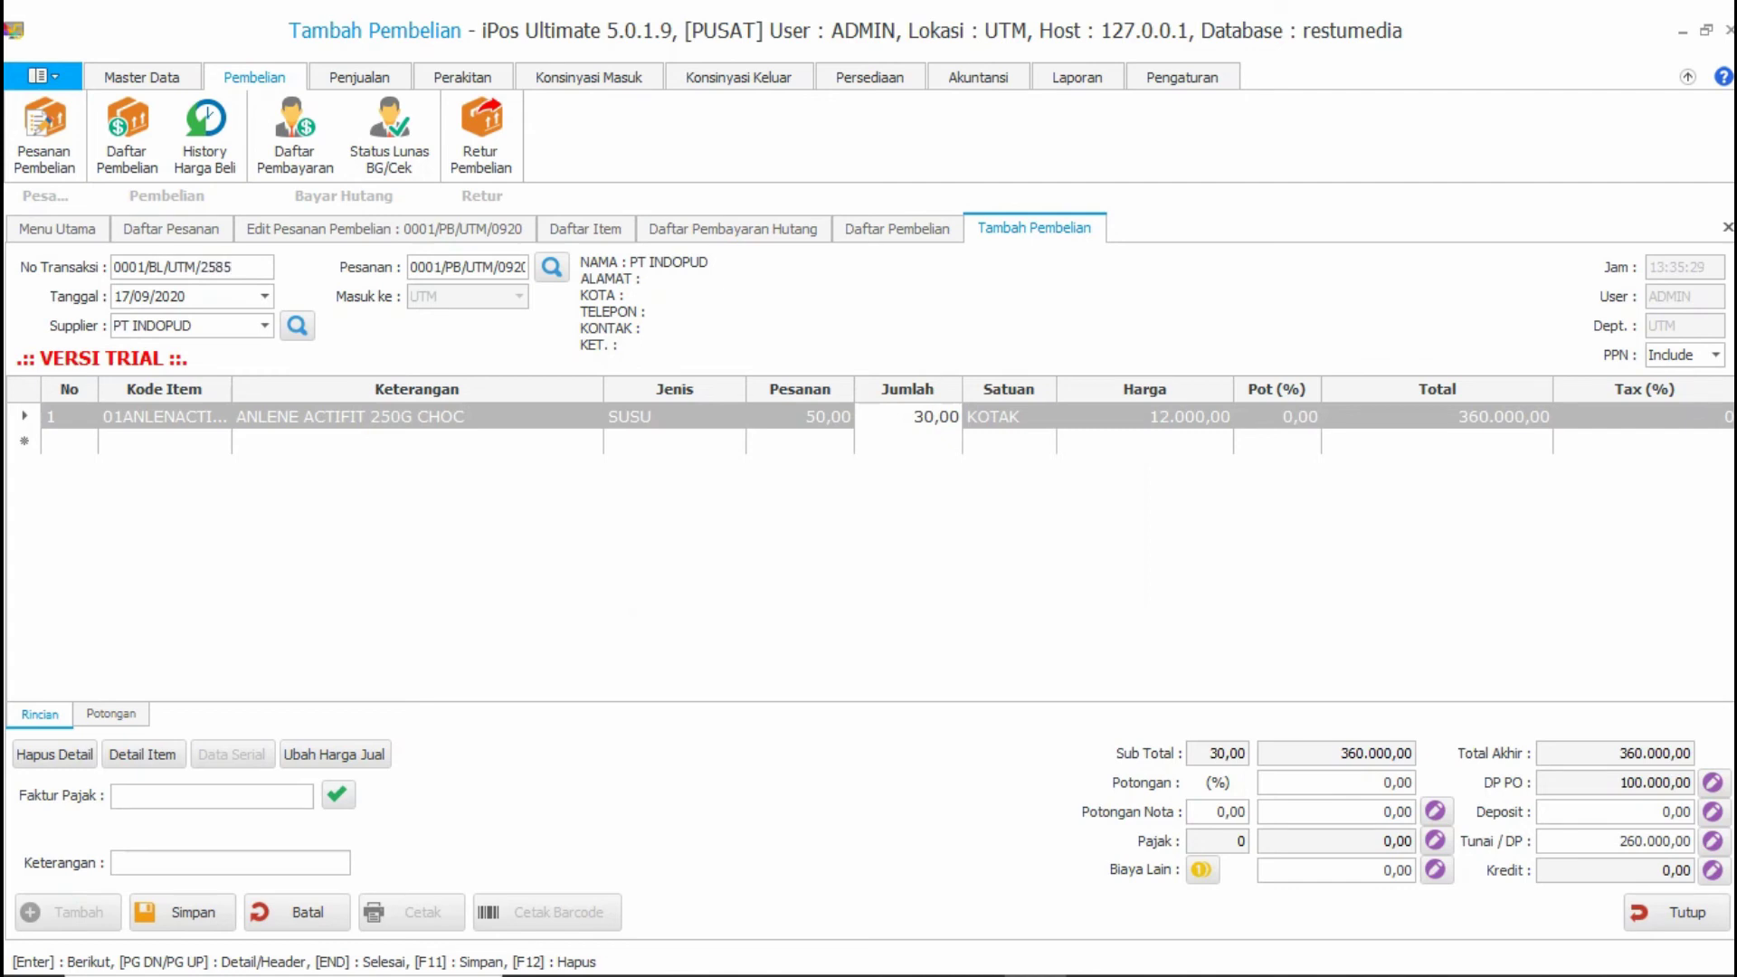
click(222, 909)
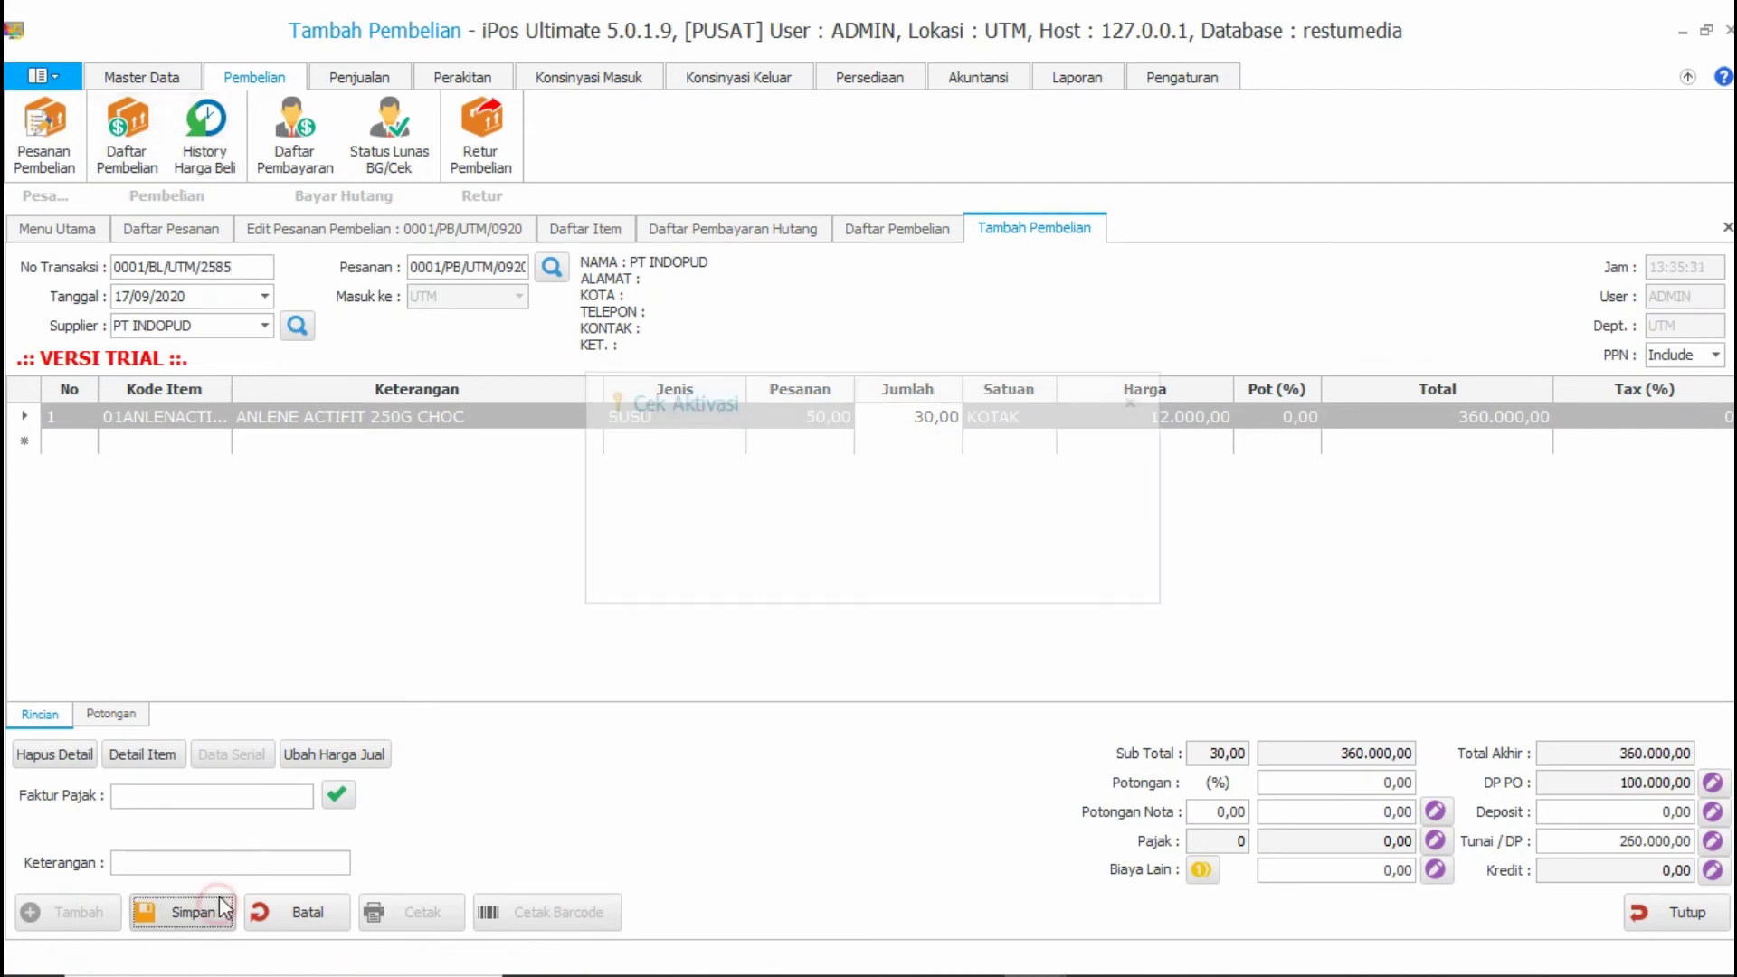
click(1142, 405)
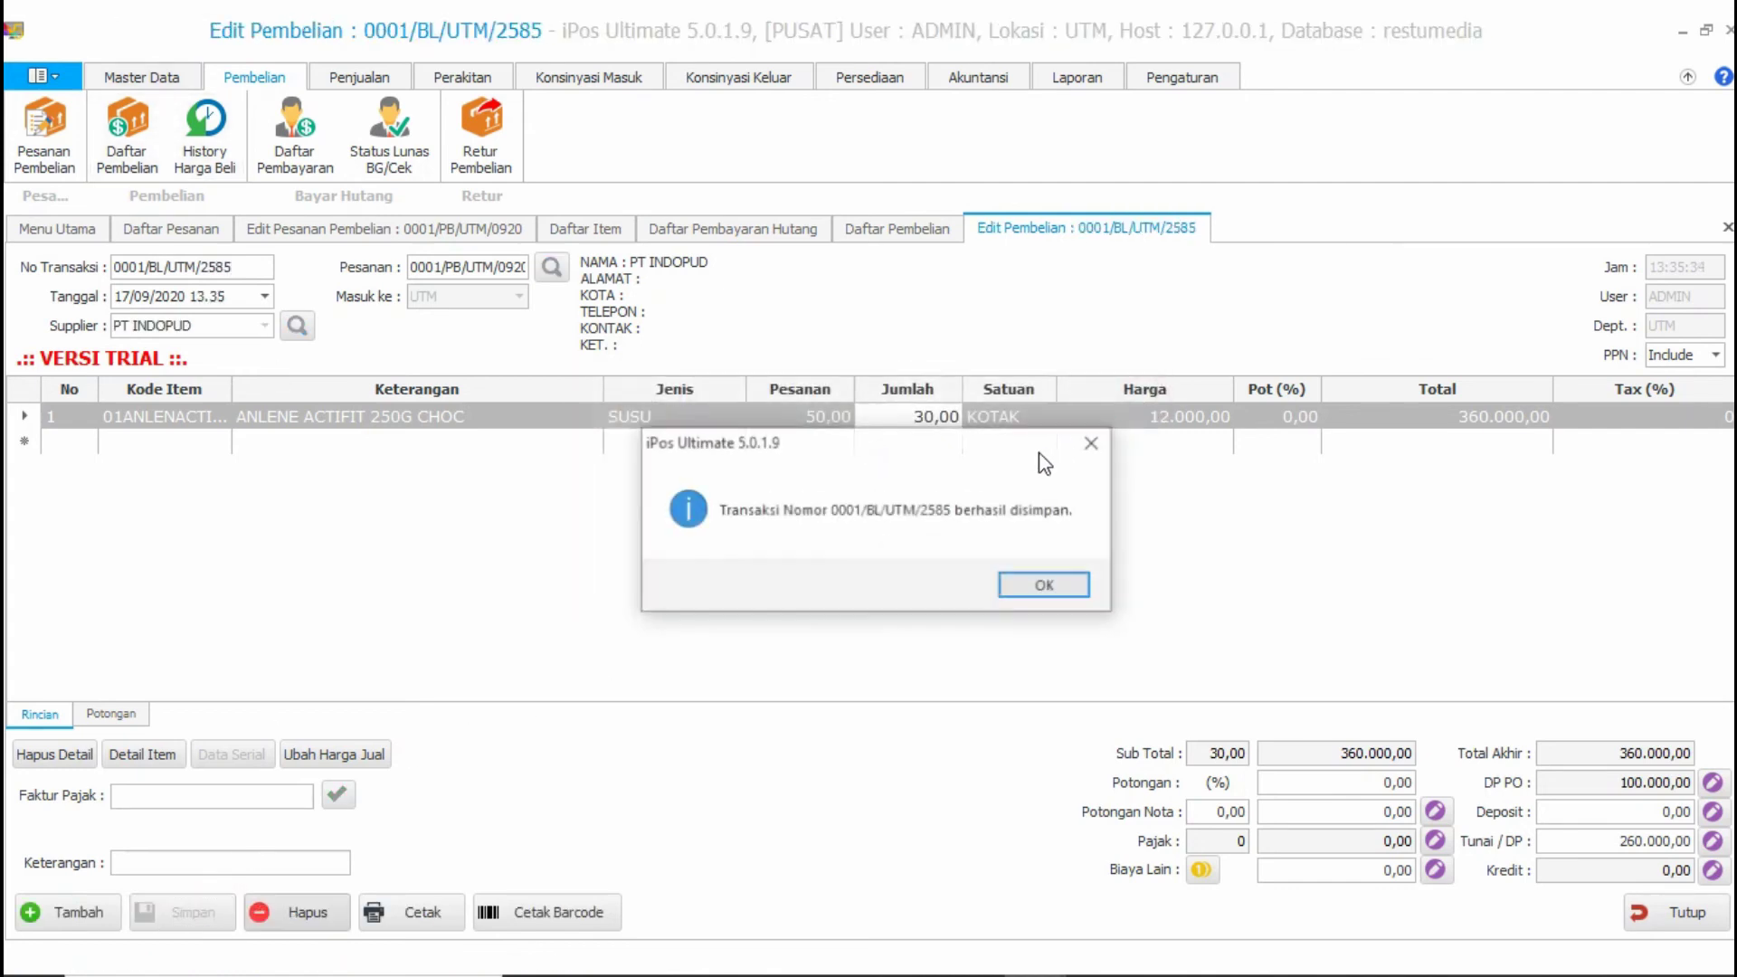
click(1063, 587)
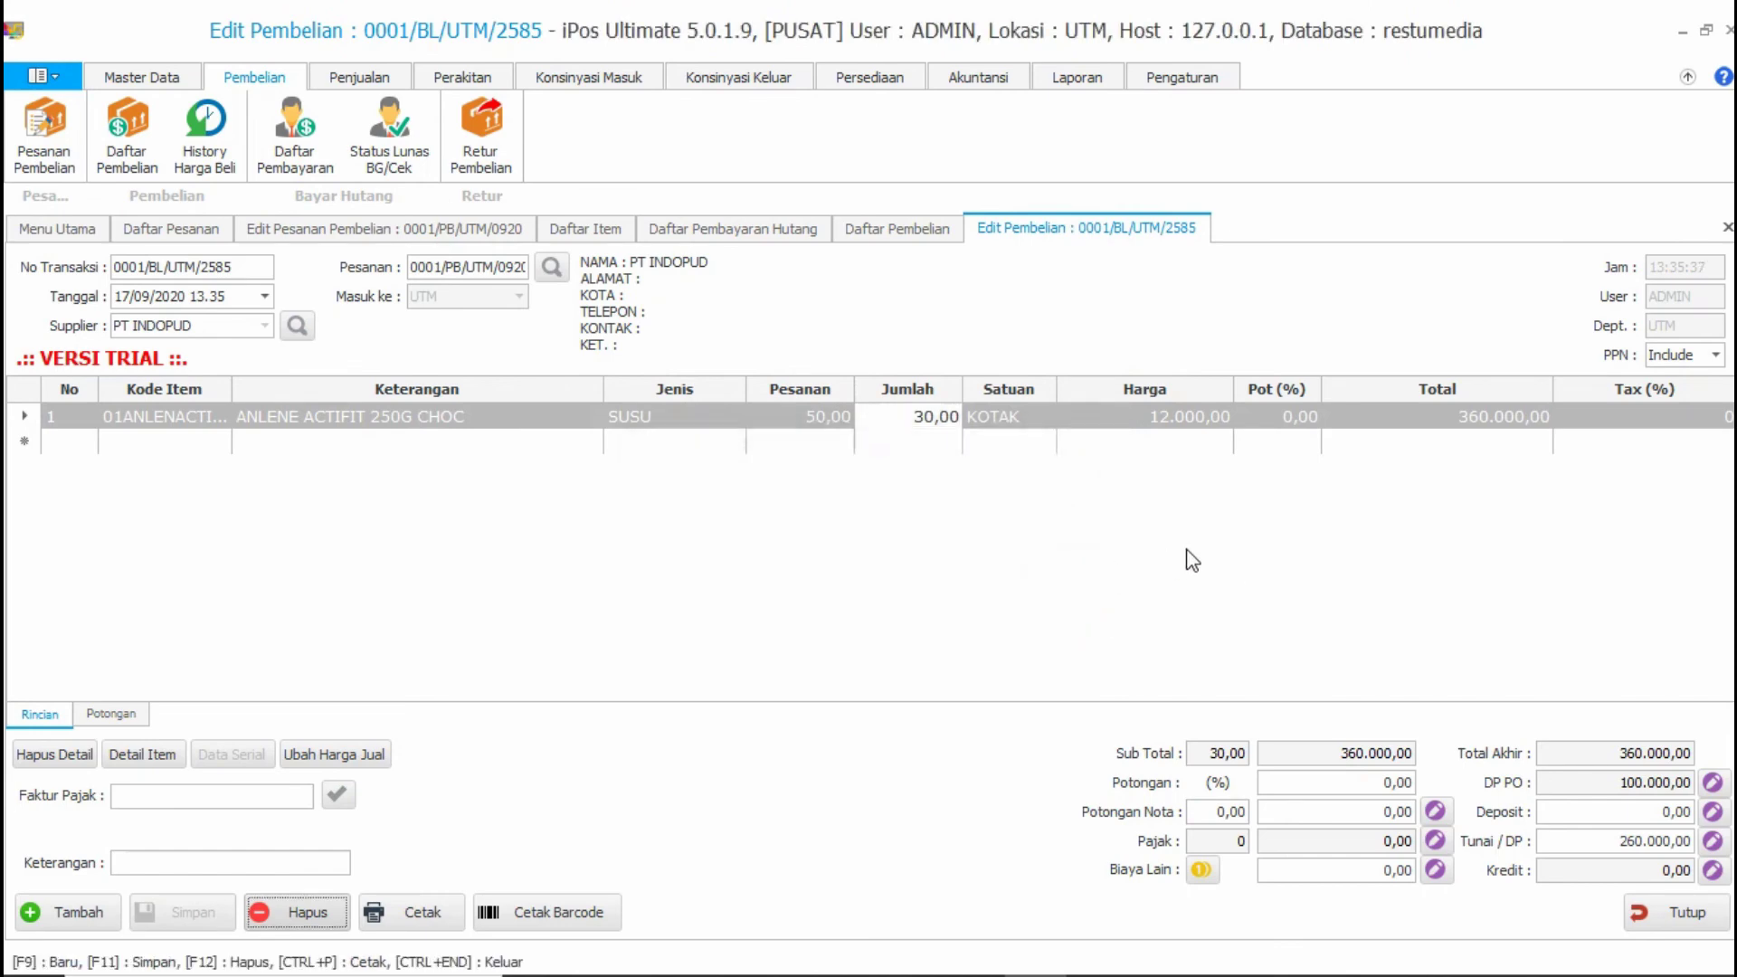
- Close the saved purchase and return to the item list to look at the stock
click(1672, 909)
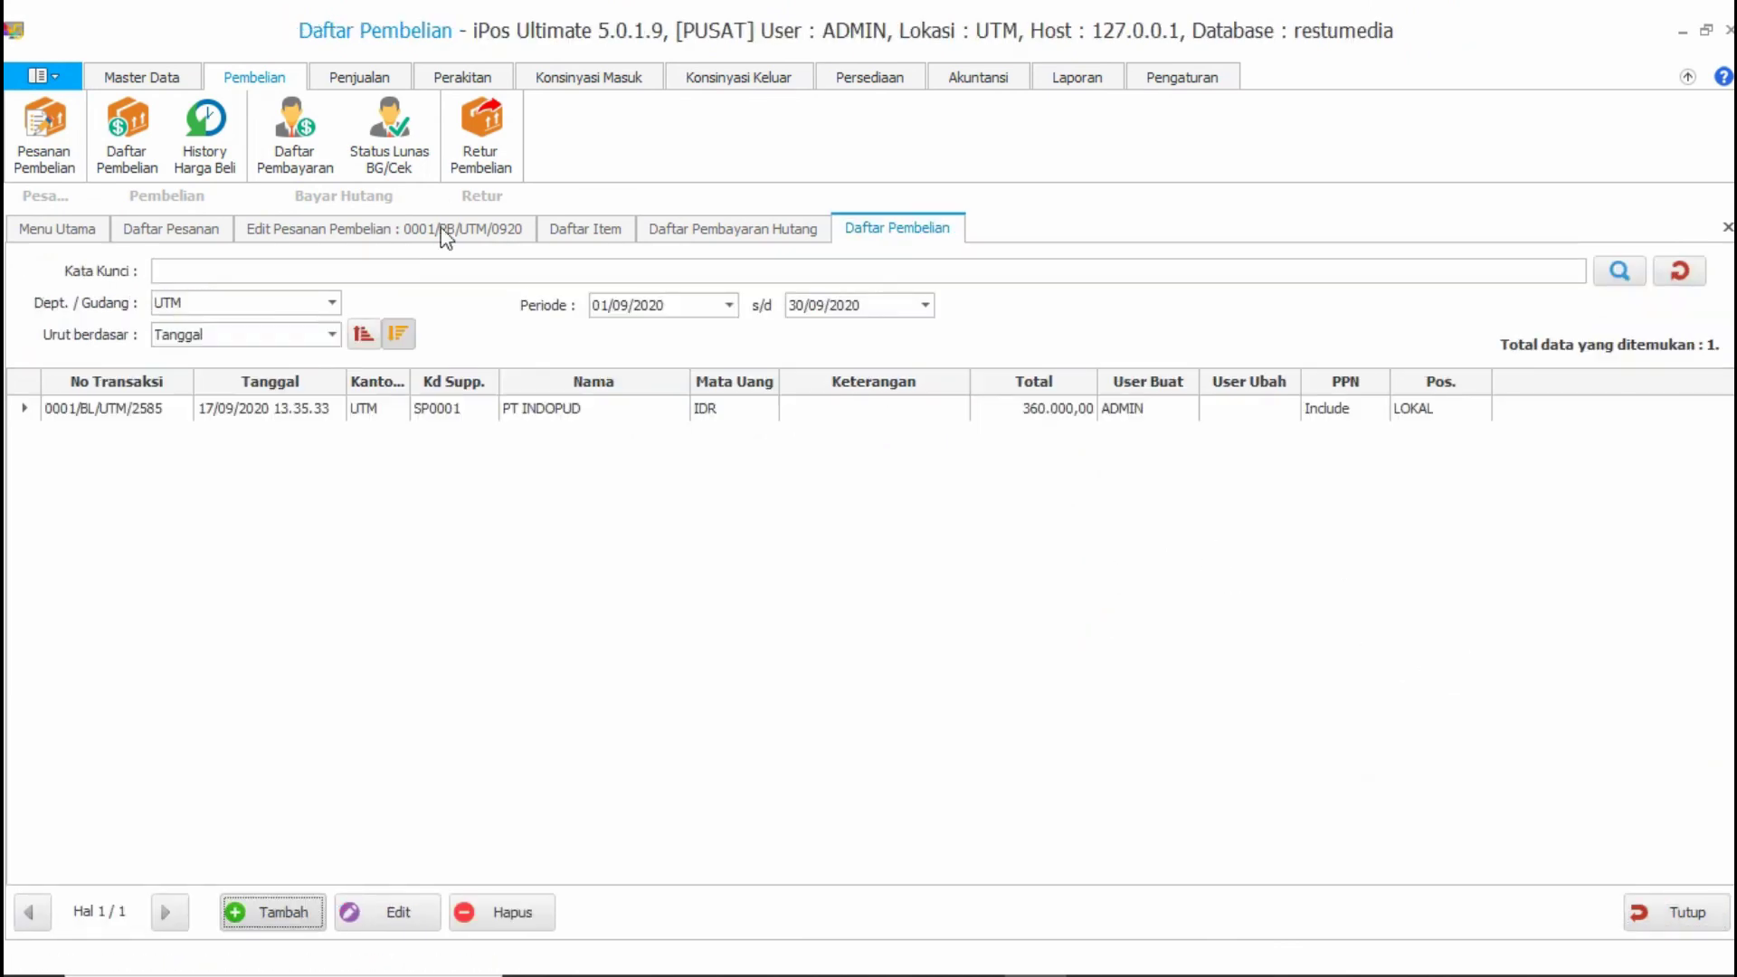
click(145, 80)
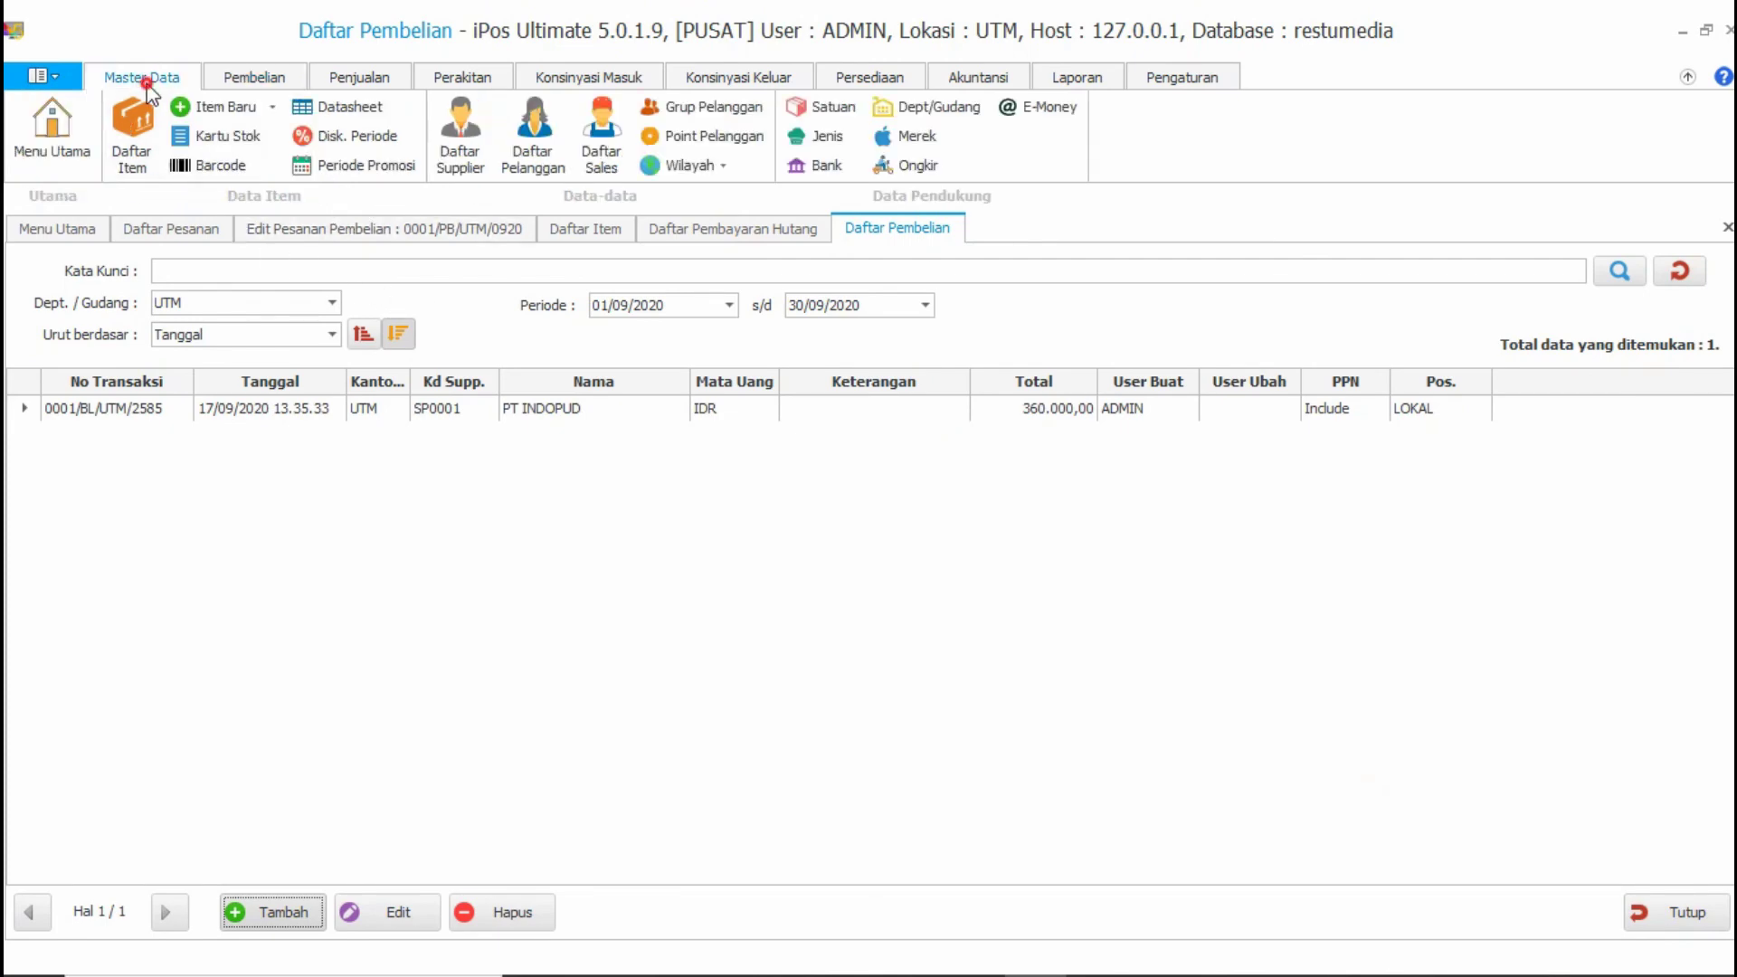
click(143, 159)
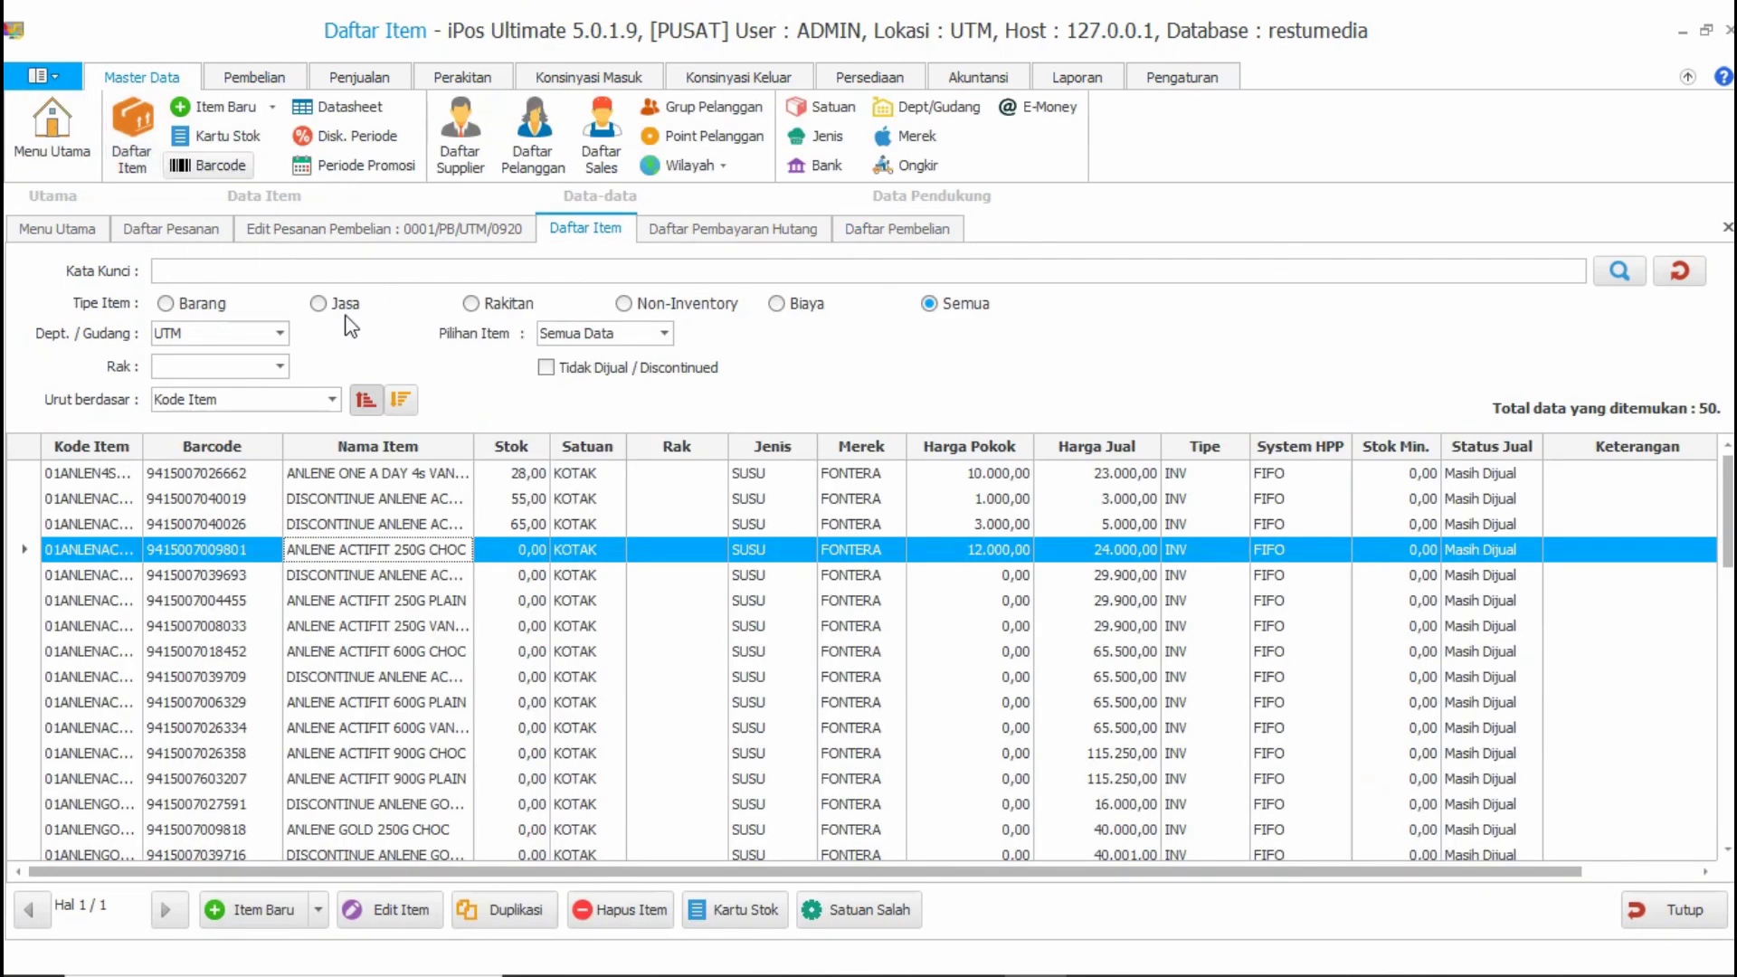
- Close the item list and every other open list and form except Menu Utama
click(1670, 910)
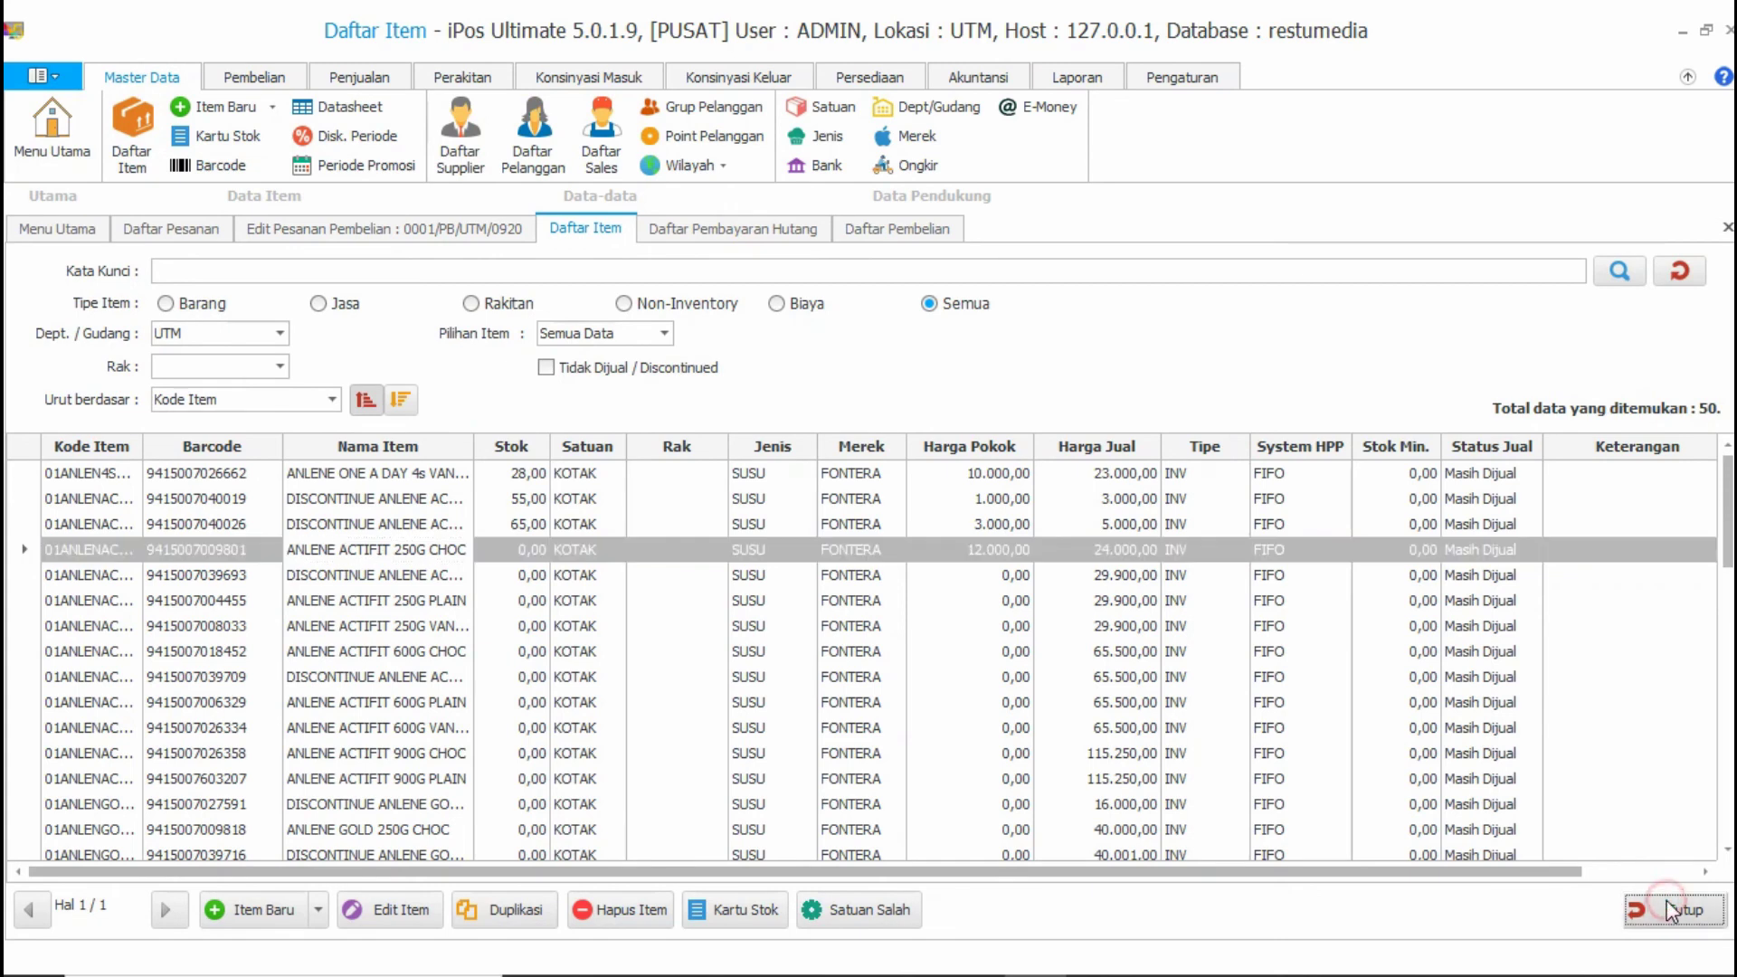
click(1678, 910)
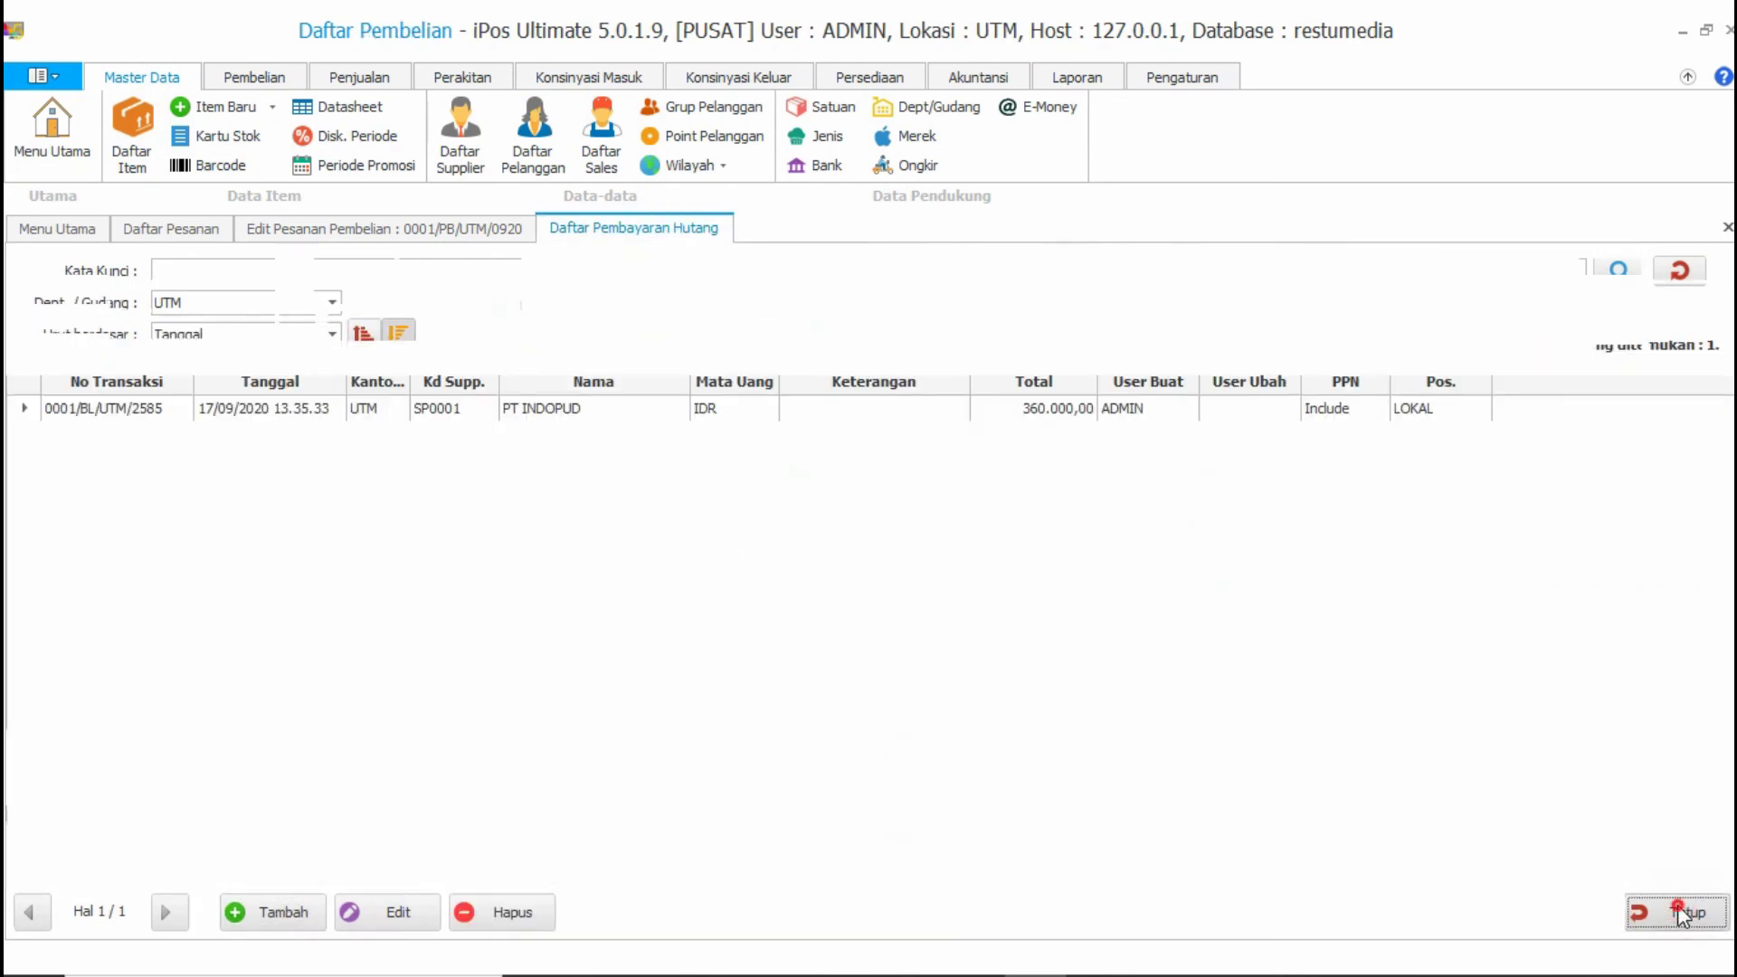
click(1682, 912)
click(1683, 914)
click(1681, 914)
- Reopen the item list, check the stock of ANLENE ACTIFIT 250G CHOC, and widen the Nama Item column
click(127, 155)
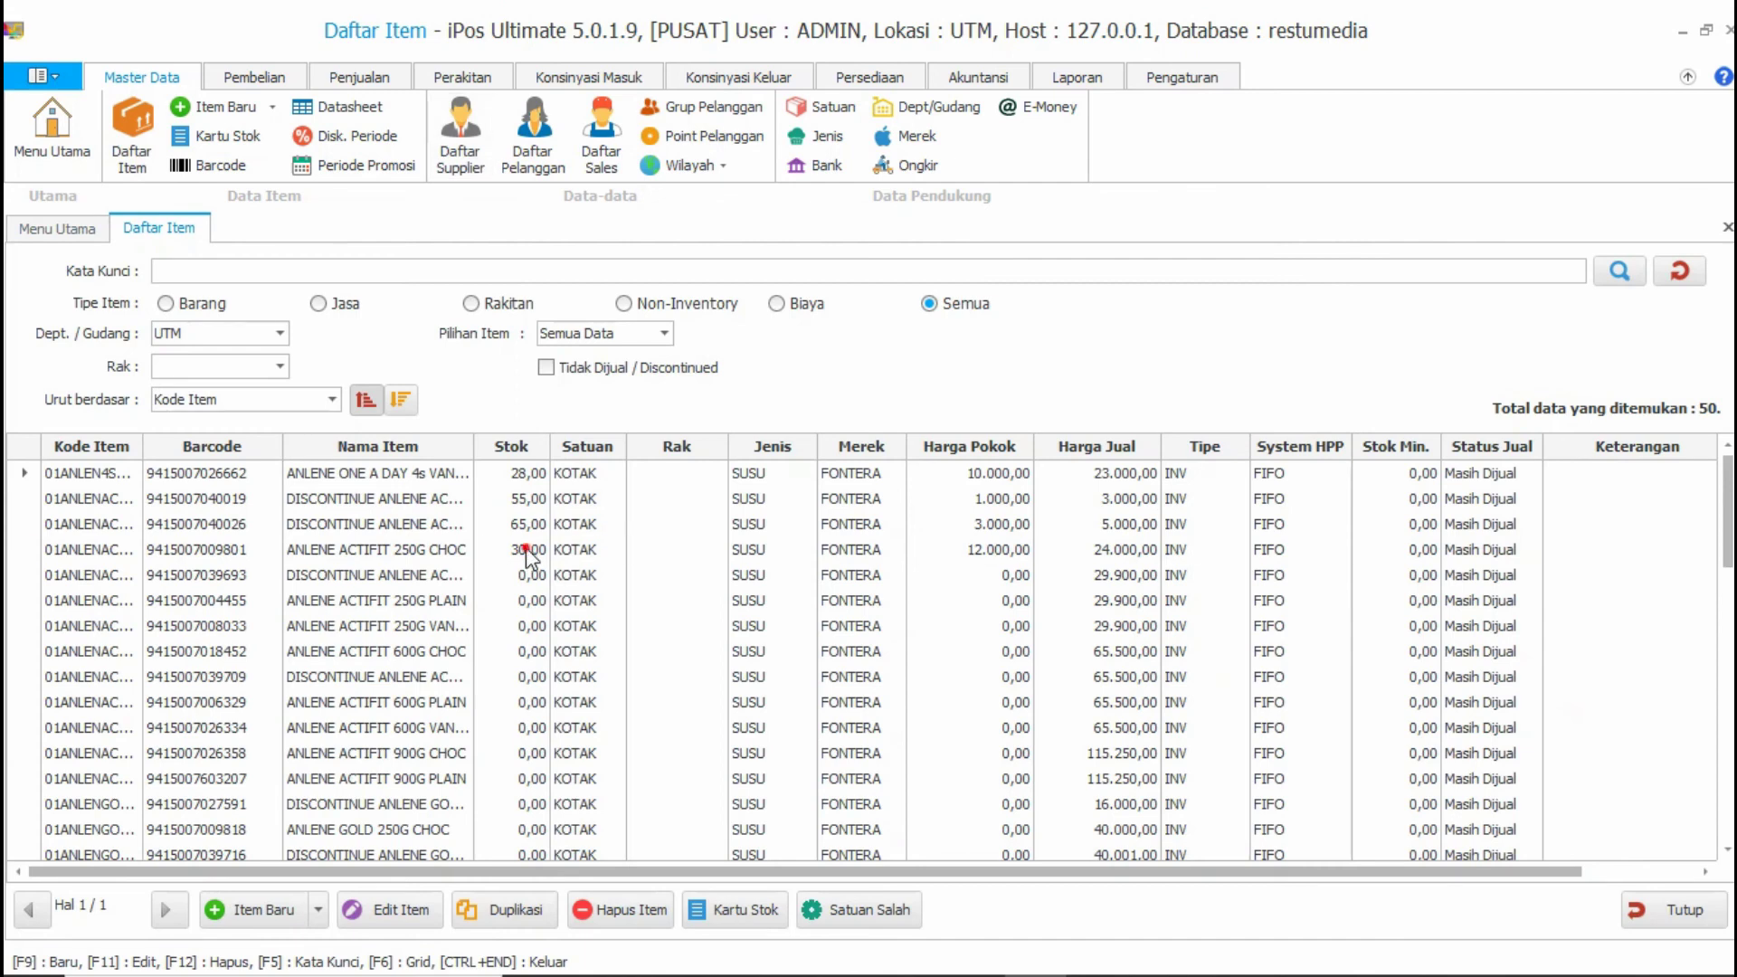
click(528, 554)
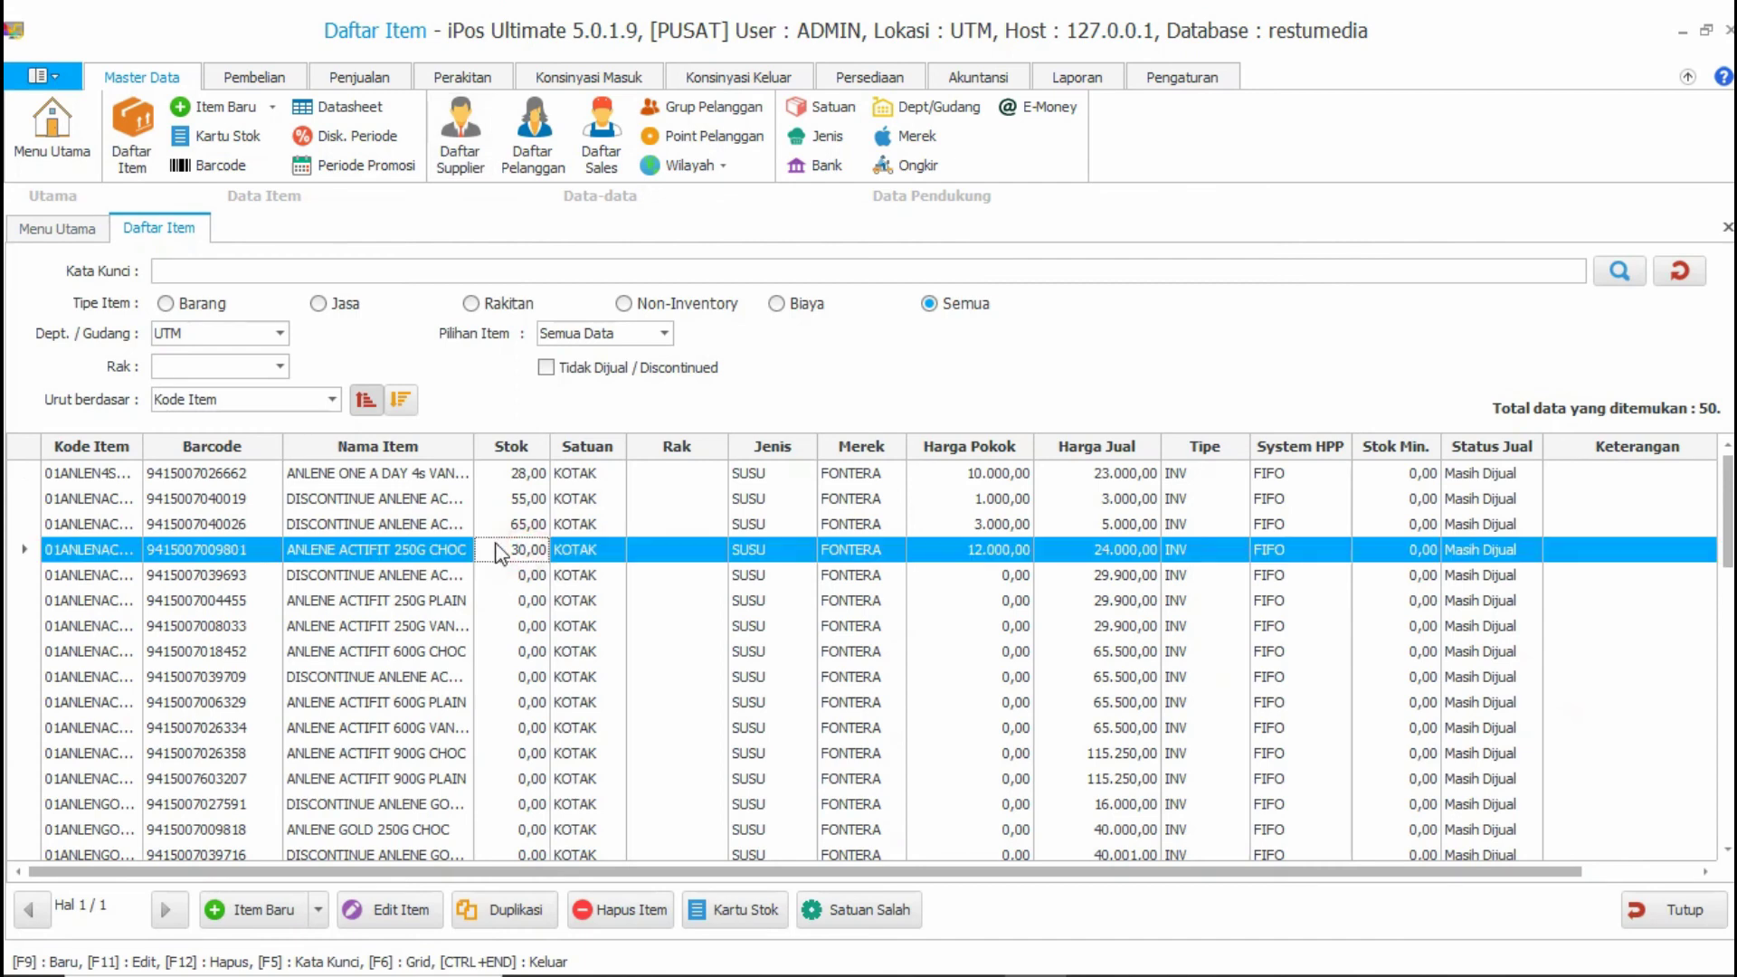
drag(472, 446, 530, 446)
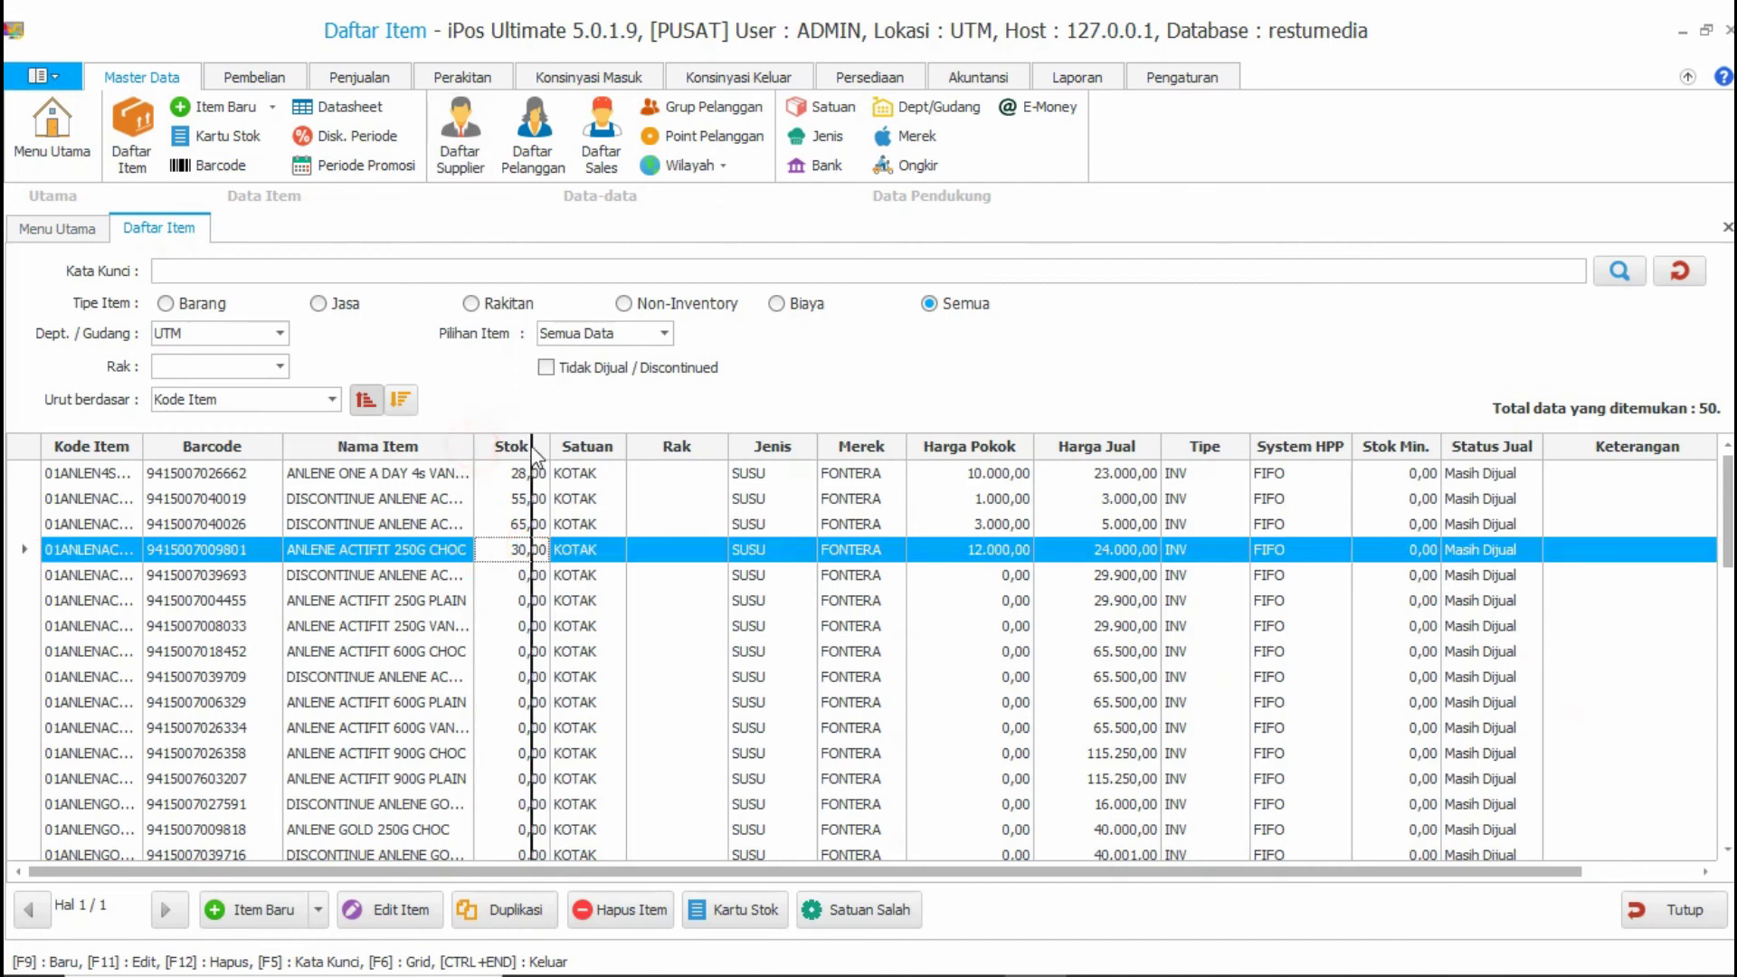